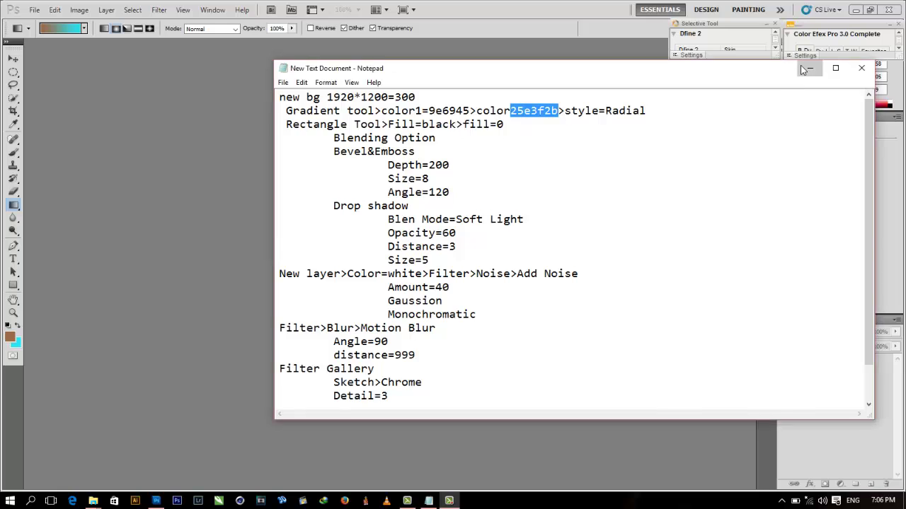
Step: Open the finished example image 6 from the lesson folder and examine its wood background and lettering up close
left_click(809, 68)
left_click(854, 9)
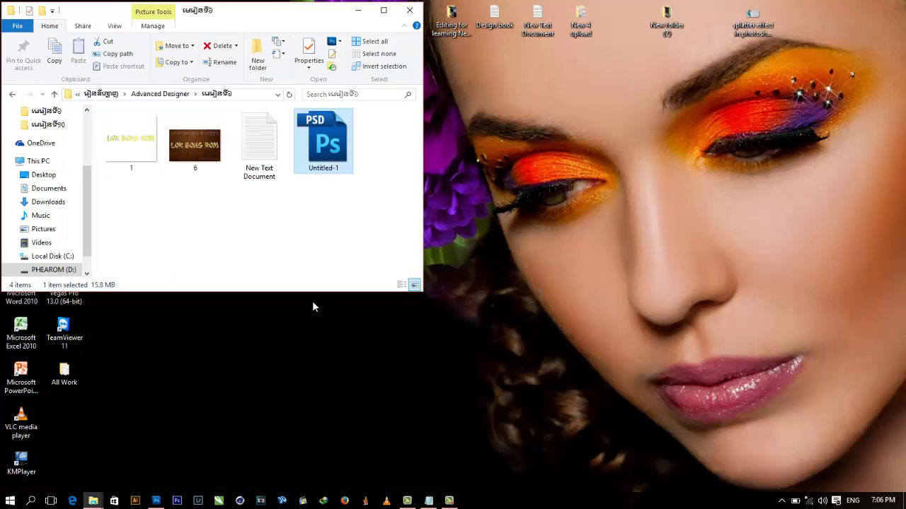
left_click_drag(216, 9, 516, 89)
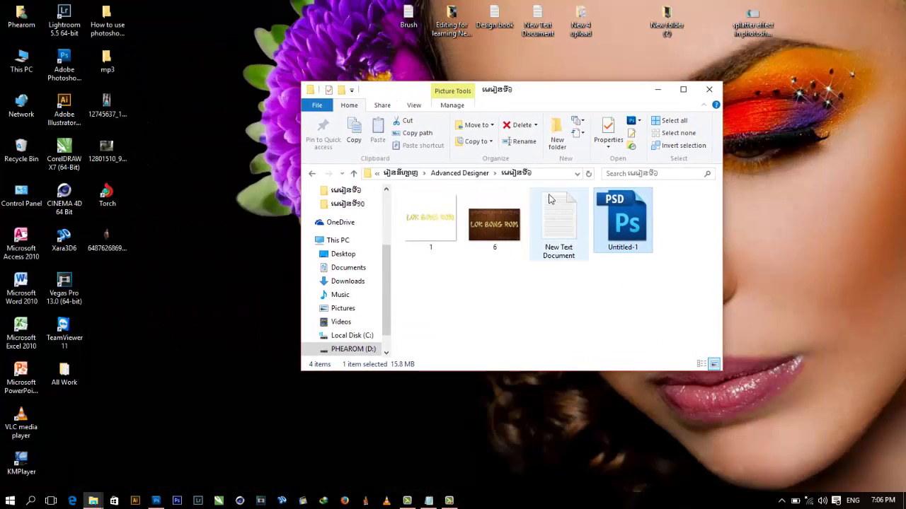
double_click(489, 226)
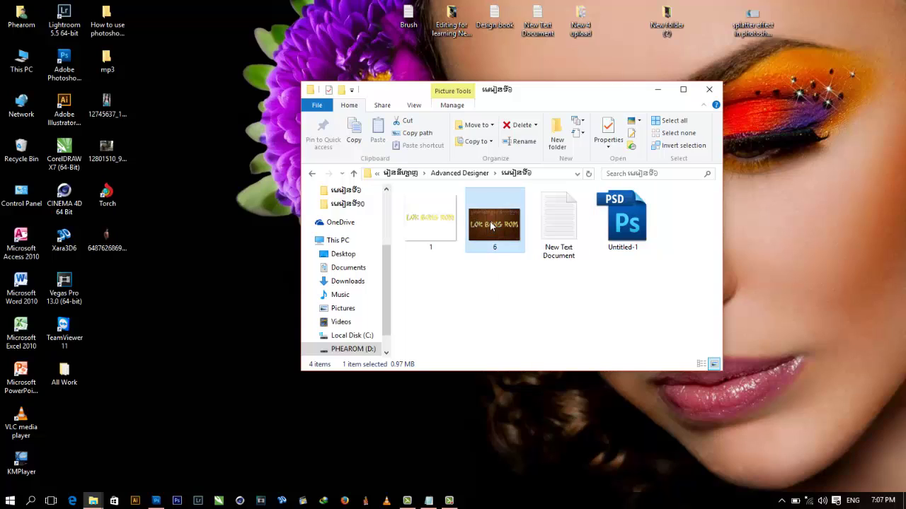
scroll(174, 142, "up", 3)
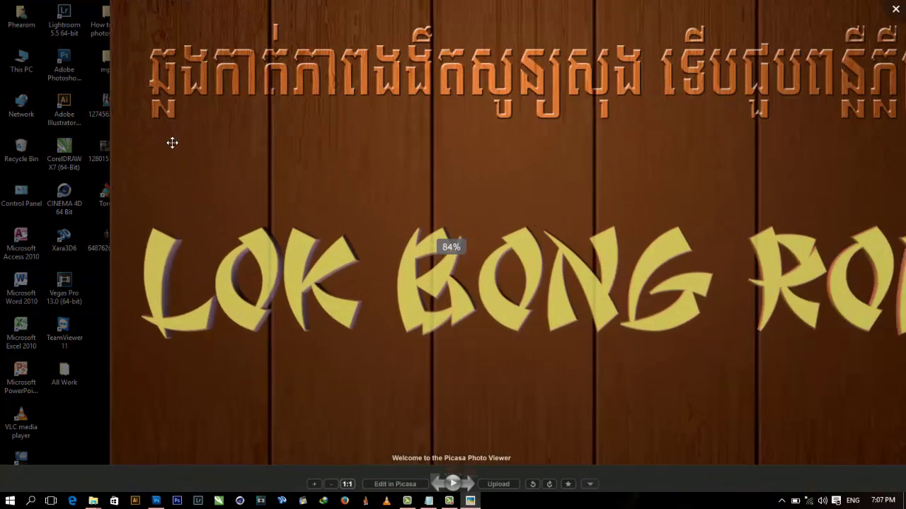
scroll(275, 186, "down", 3)
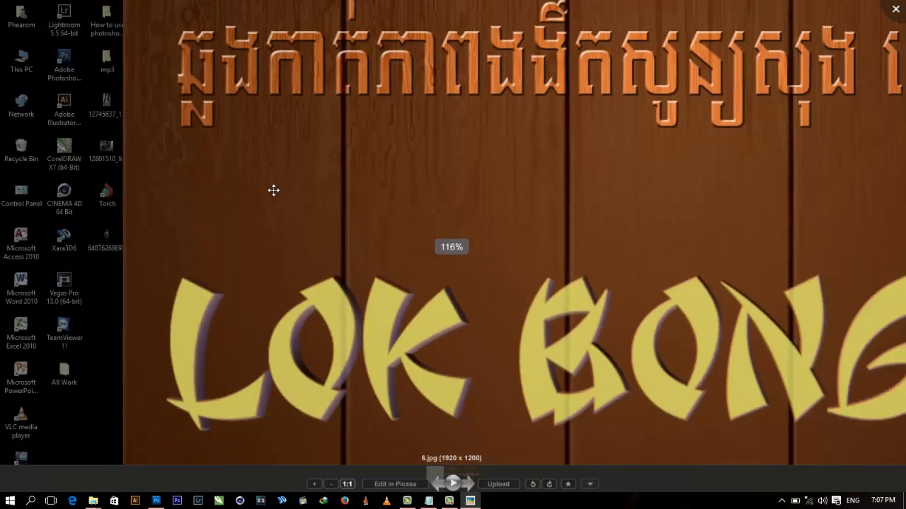
scroll(531, 222, "down", 4)
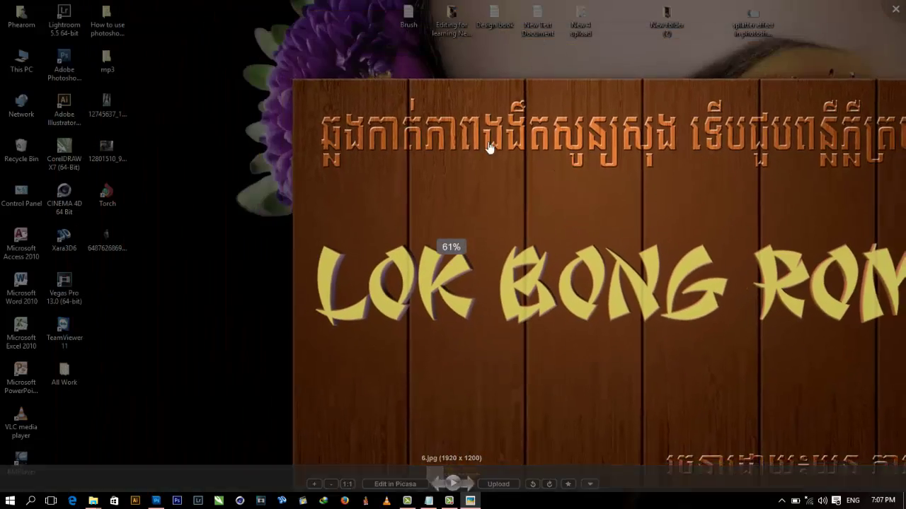
key("Escape")
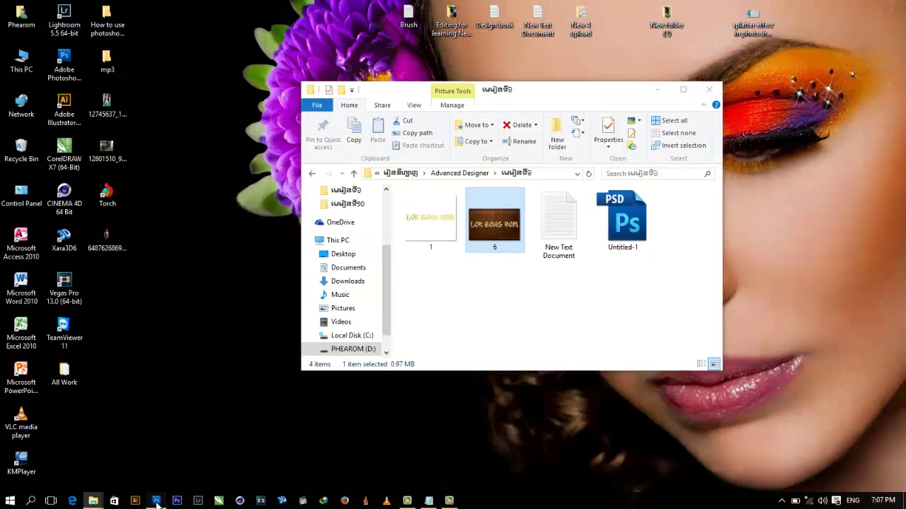
Step: Switch to Photoshop and create a new RGB document of 1920 x 1200 pixels at 300 pixels/cm with a white background
left_click(155, 500)
left_click(33, 10)
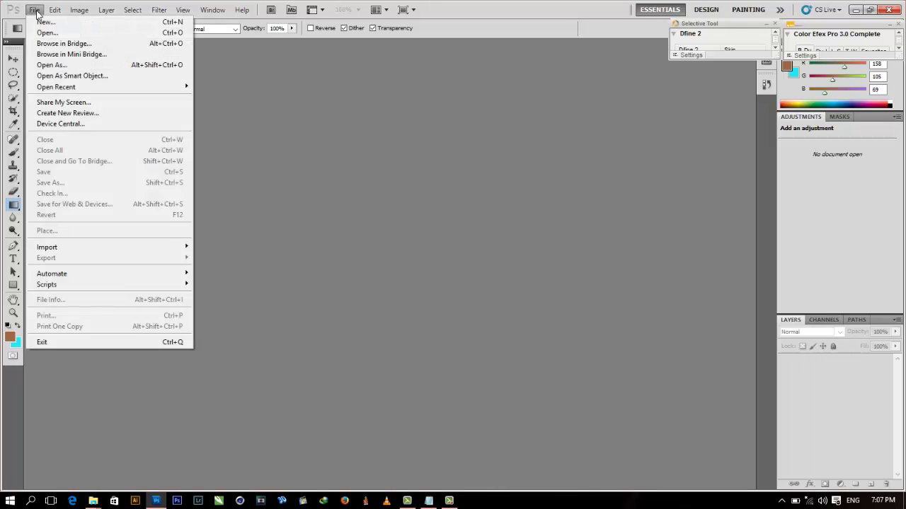
left_click(39, 22)
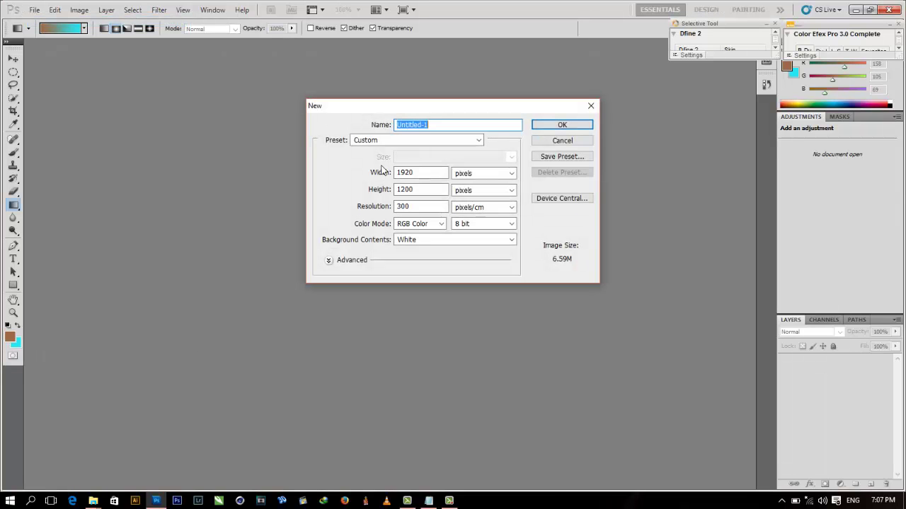
left_click_drag(430, 172, 395, 212)
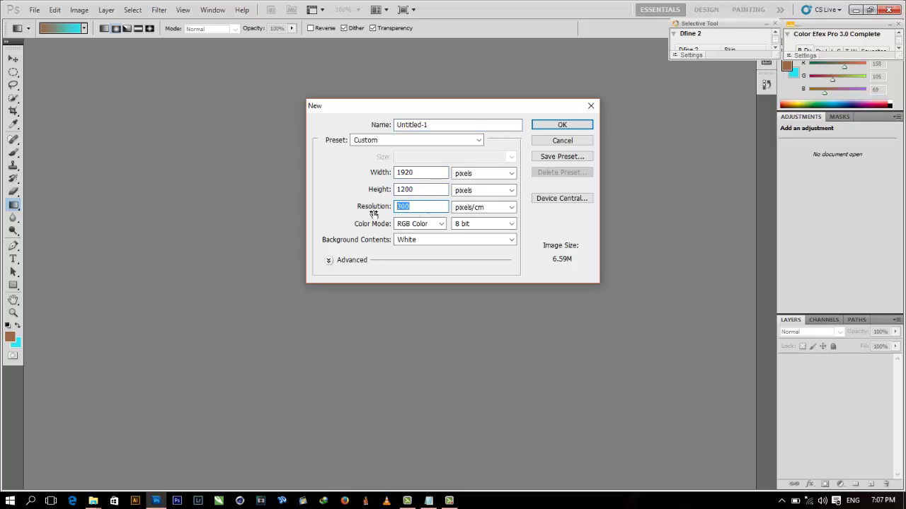
left_click(589, 125)
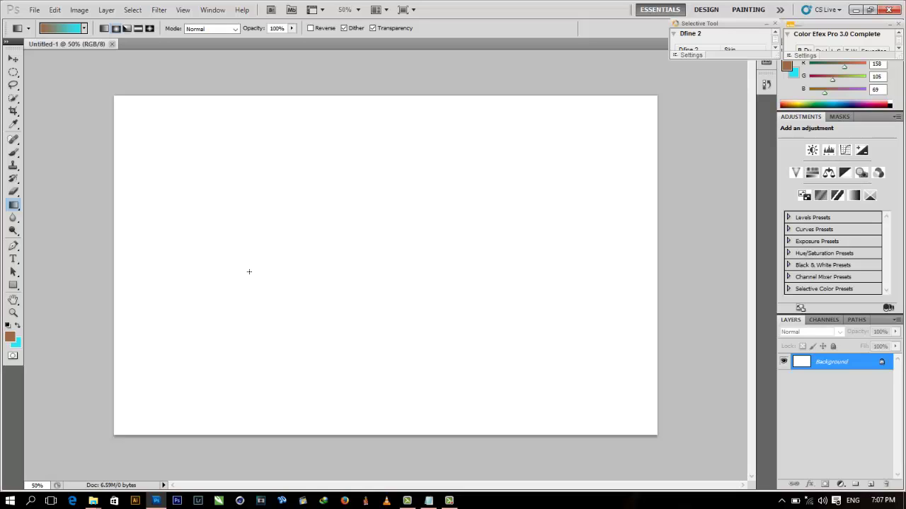
Step: Choose the Gradient tool and copy the foreground color's hex code 9e6945
right_click(16, 208)
left_click(36, 206)
left_click(10, 338)
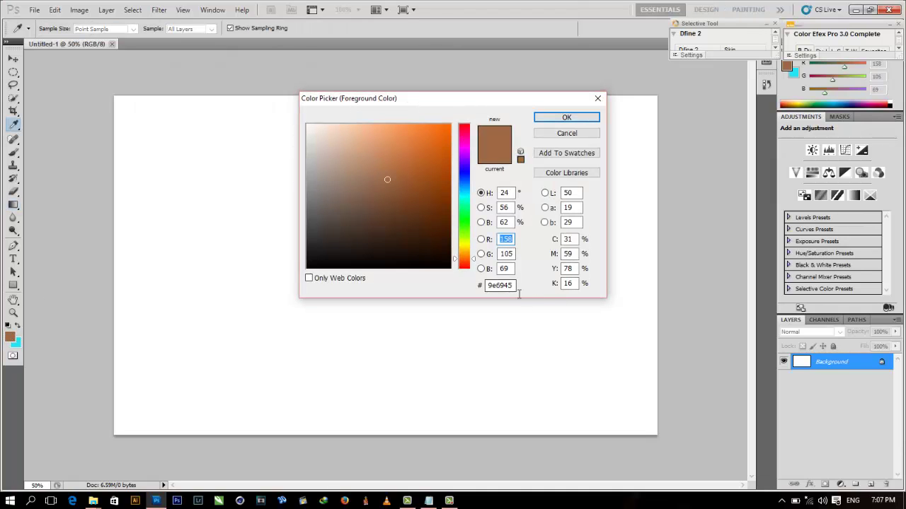
left_click_drag(512, 285, 486, 287)
key("ctrl+c")
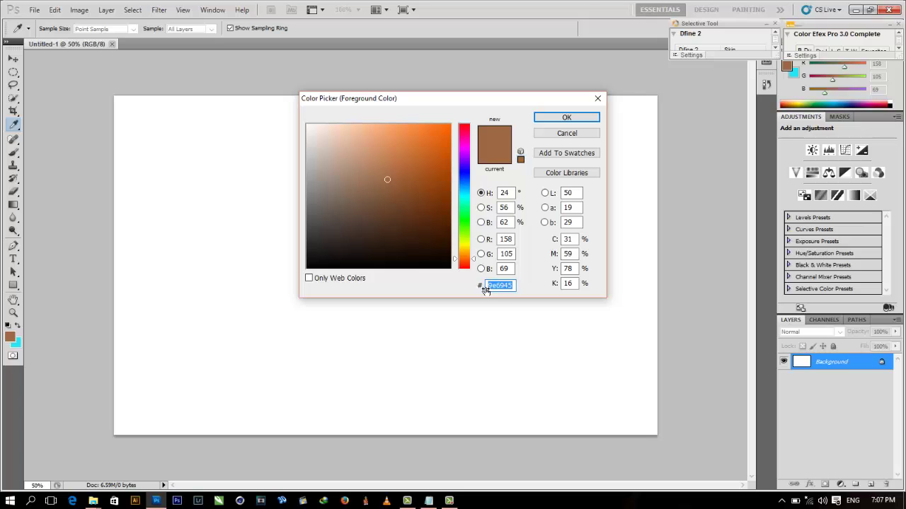
left_click(564, 131)
Step: Set the background color to darker brown 835637 and fill the Background layer with a radial gradient spreading from near the canvas centre
left_click(16, 346)
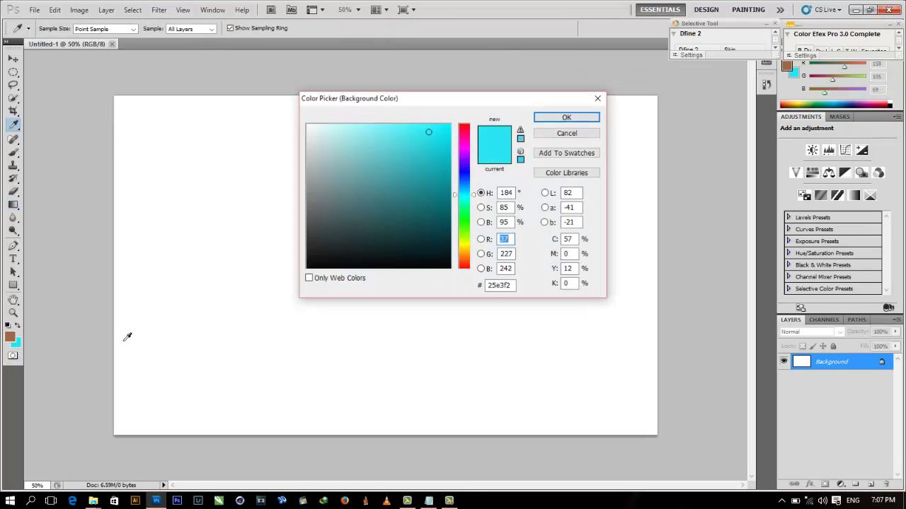
left_click_drag(512, 285, 463, 296)
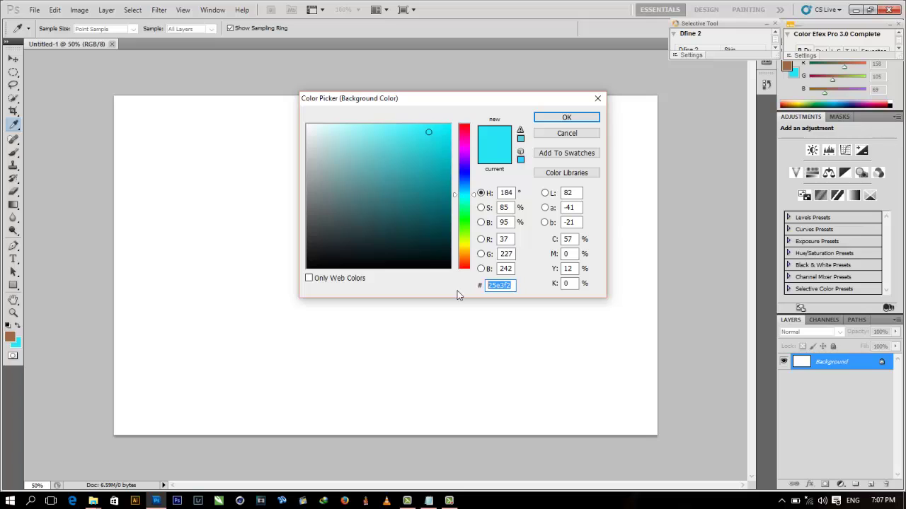
key("ctrl+v")
left_click(394, 197)
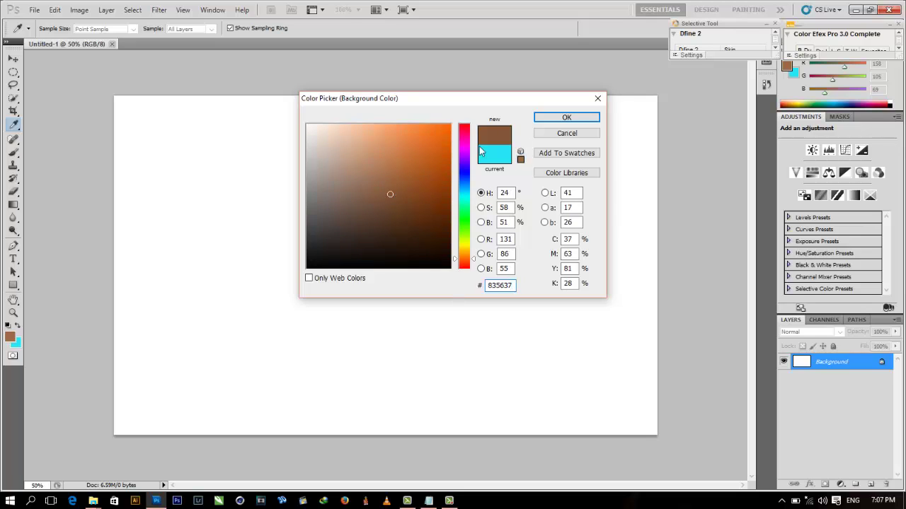
left_click(549, 117)
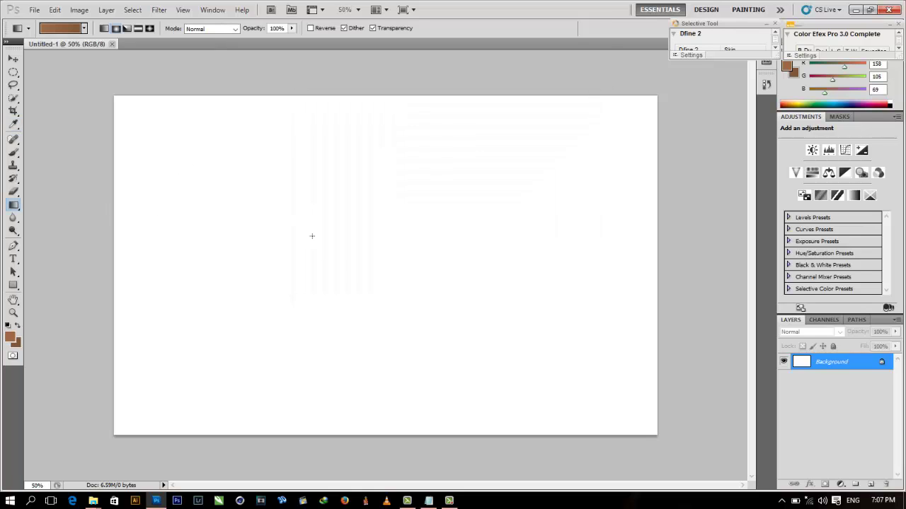
left_click_drag(365, 270, 552, 202)
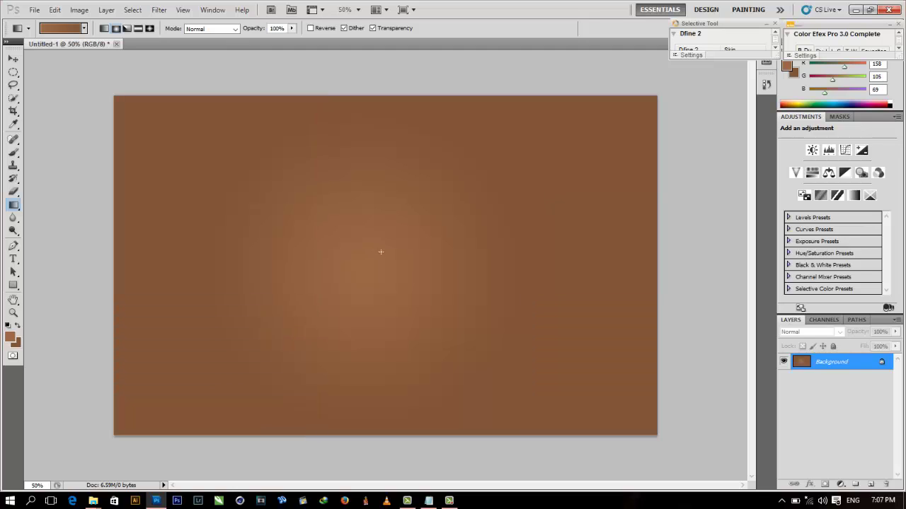
left_click_drag(382, 236, 149, 348)
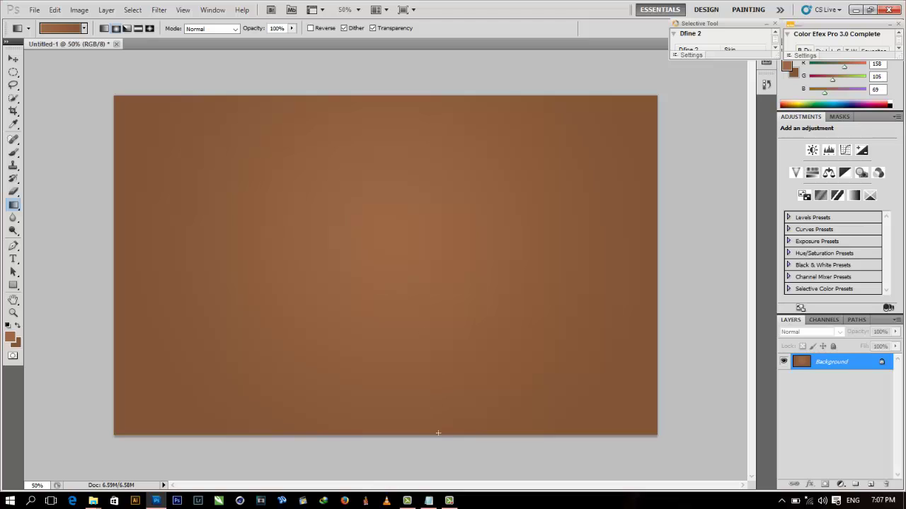
Step: Switch to the Notepad notes and read the Rectangle Tool line with its black color and fill settings
left_click(428, 501)
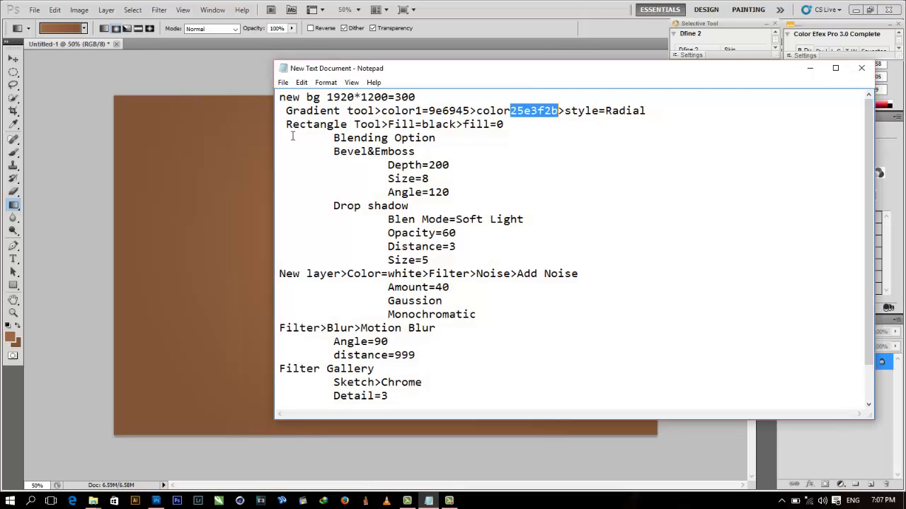
left_click_drag(286, 125, 414, 128)
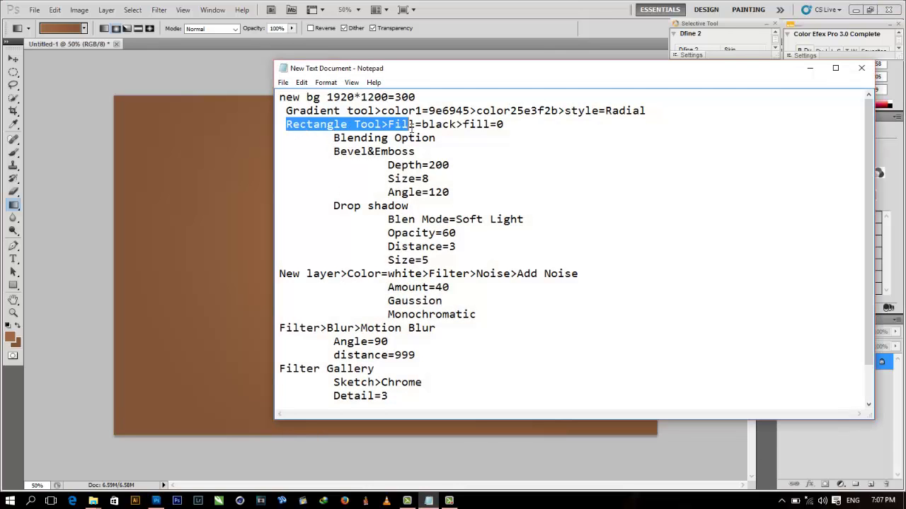
left_click(408, 125)
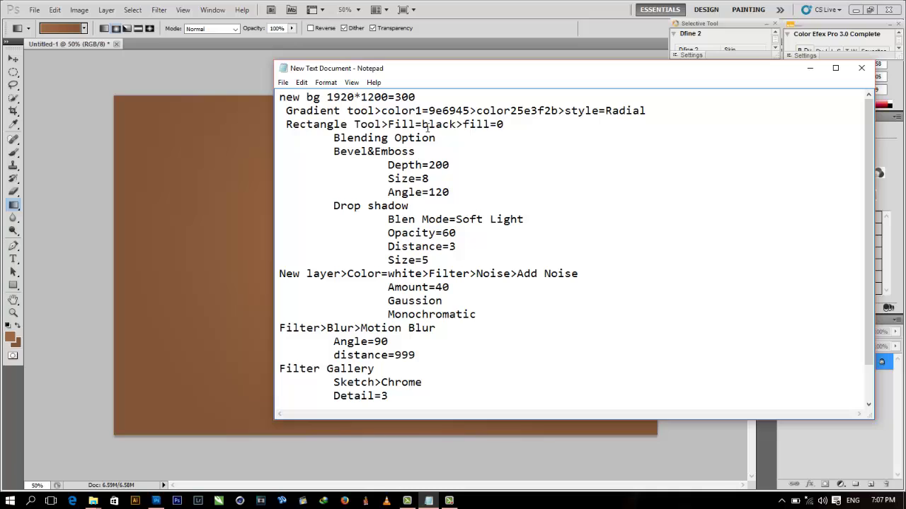
left_click_drag(388, 125, 515, 126)
left_click(521, 6)
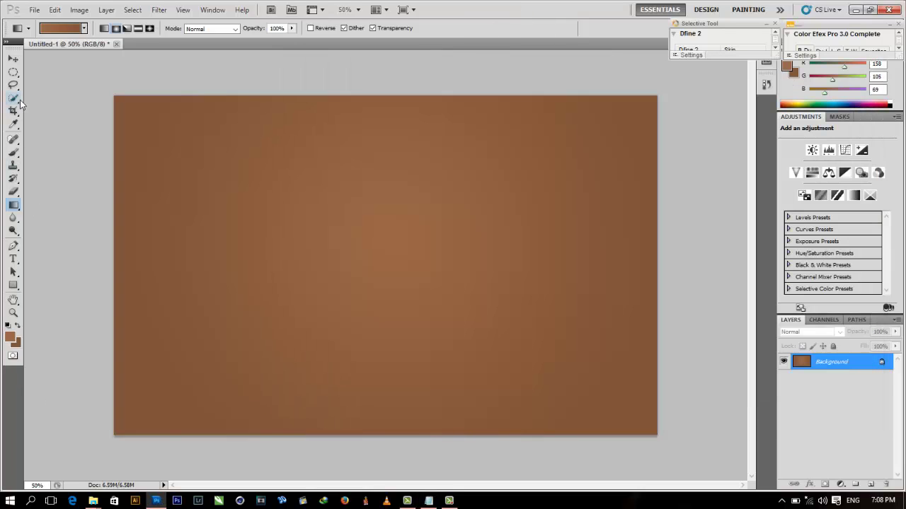
Step: Reset the colors to default black and white and marquee-select a narrow full-height strip along the canvas's left edge
key("d")
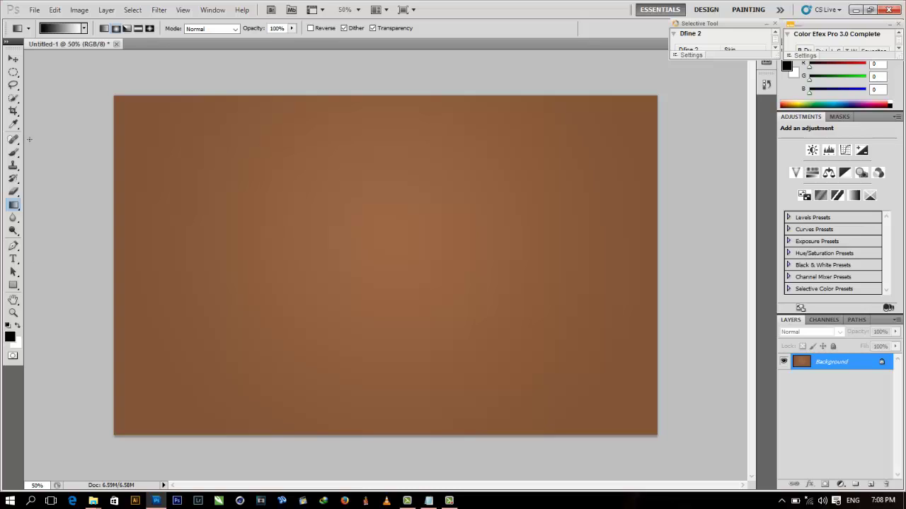
left_click_drag(13, 72, 50, 73)
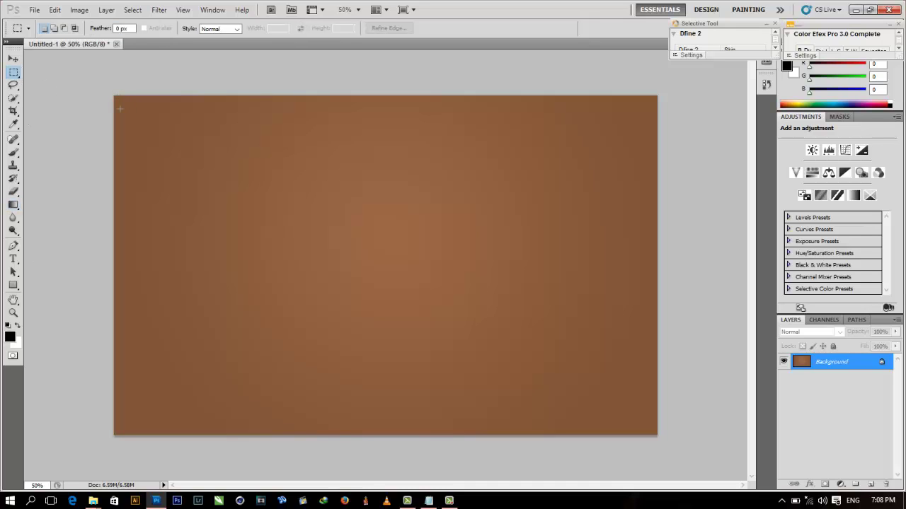
left_click_drag(183, 439, 163, 438)
Step: Fill the selected strip with black on a new layer using the Paint Bucket, and deselect it
left_click(870, 485)
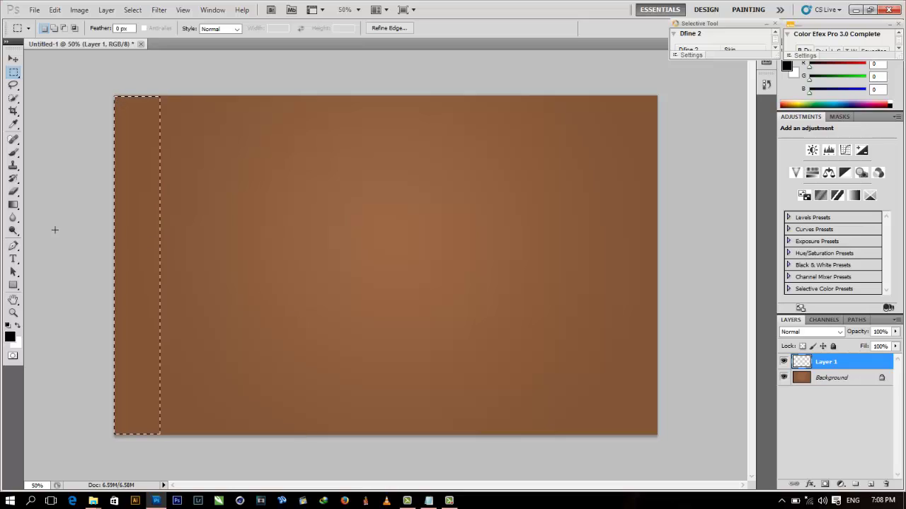
left_click_drag(13, 205, 38, 216)
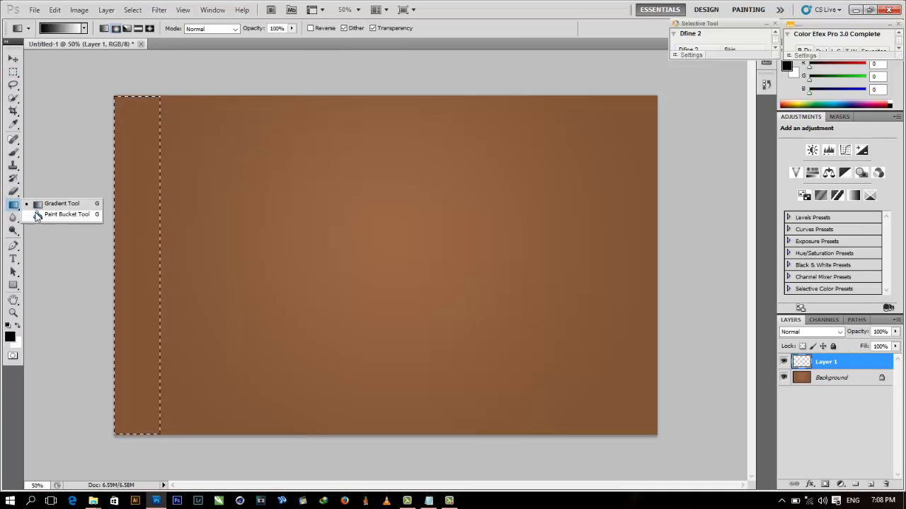
left_click(37, 214)
left_click(131, 218)
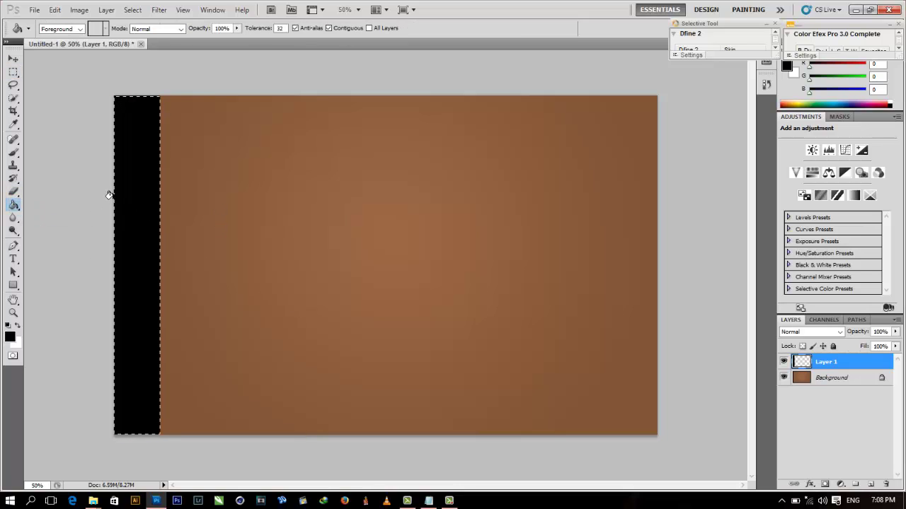
left_click(132, 9)
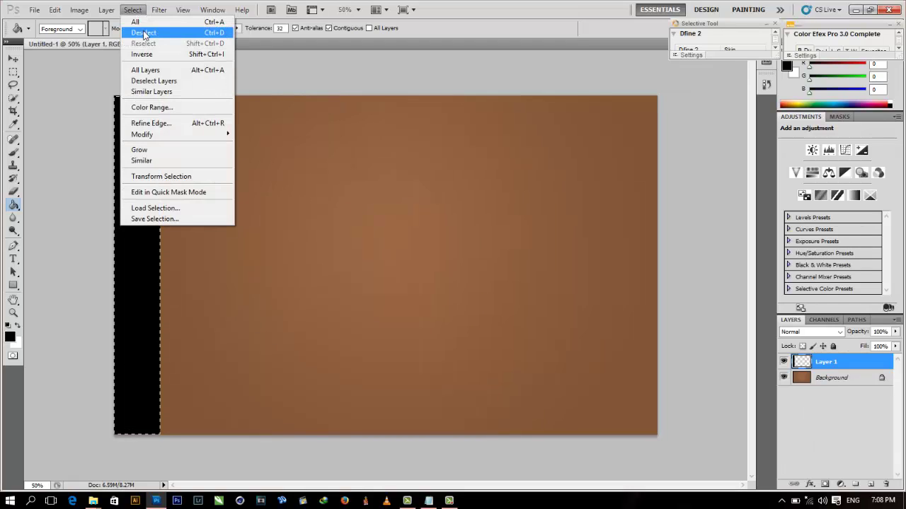
left_click(145, 33)
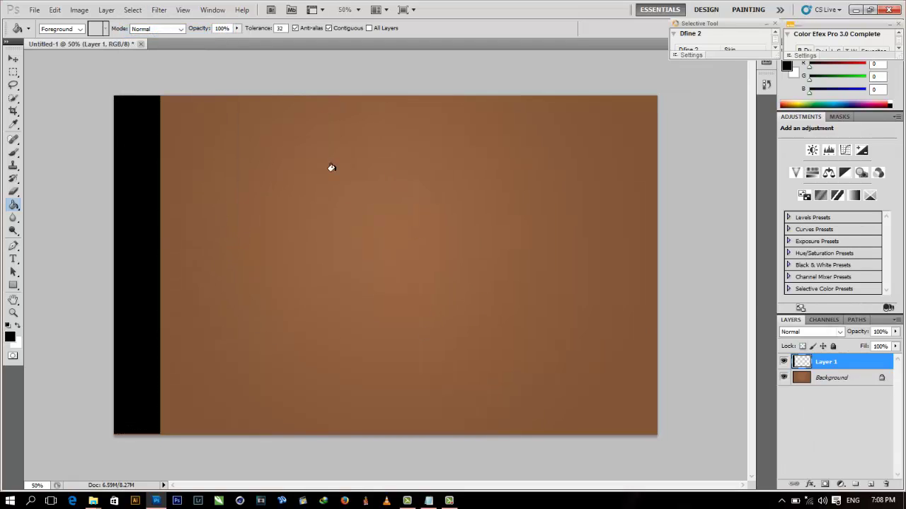
Step: Lower the fill of the black strip's layer to 0%
left_click(14, 60)
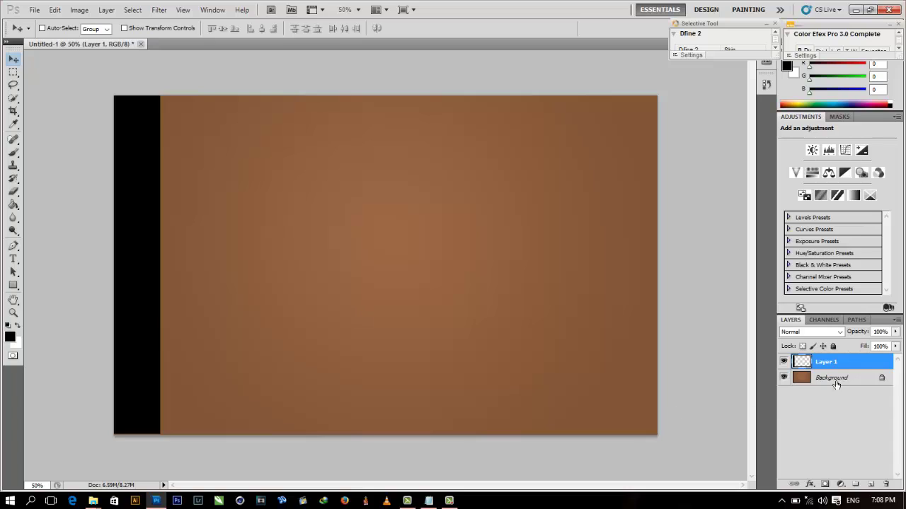
left_click(895, 347)
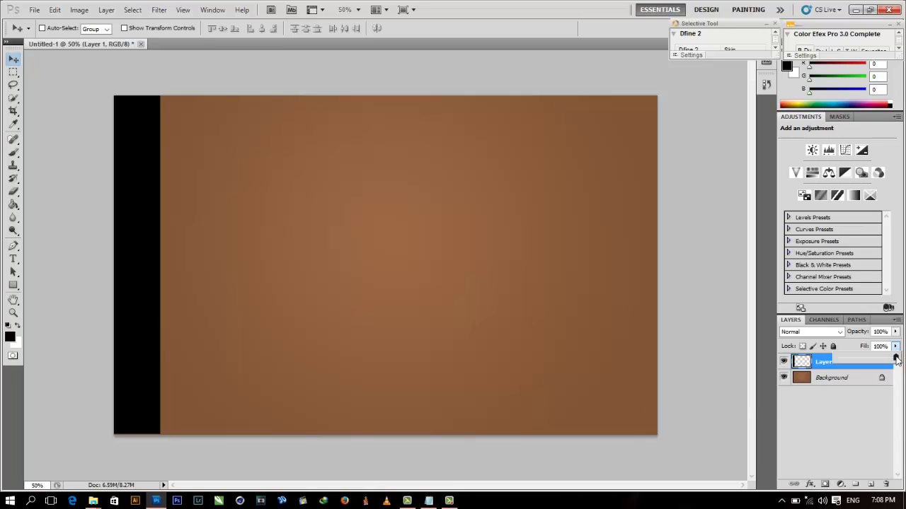
left_click_drag(896, 360, 813, 368)
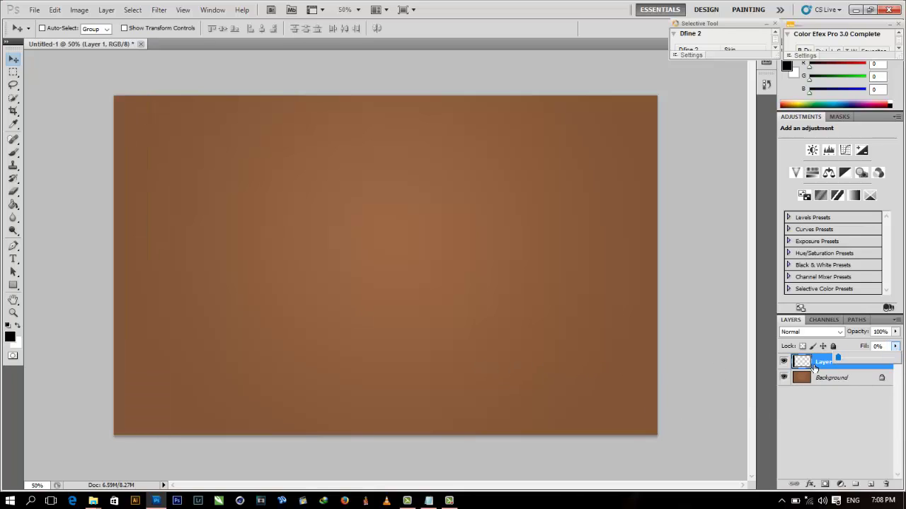
Step: Check the Blending Option and Bevel&Emboss lines in the Notepad notes, and open the blending options of the strip's layer in Photoshop
left_click(428, 501)
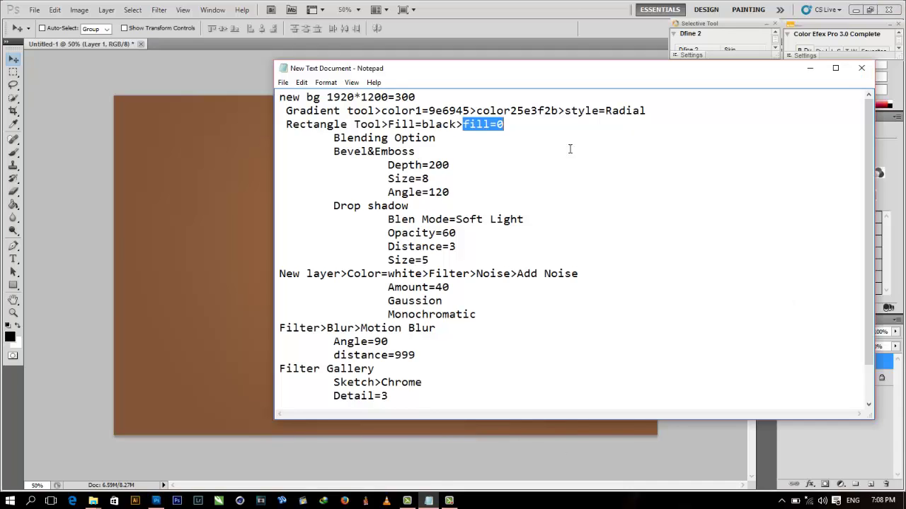
left_click(532, 130)
left_click_drag(334, 138, 415, 151)
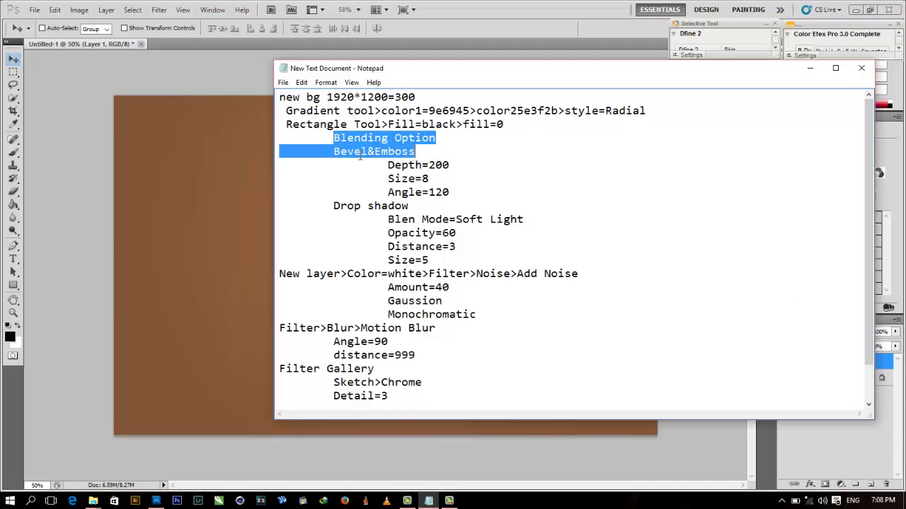
left_click(347, 169)
left_click(557, 5)
right_click(841, 362)
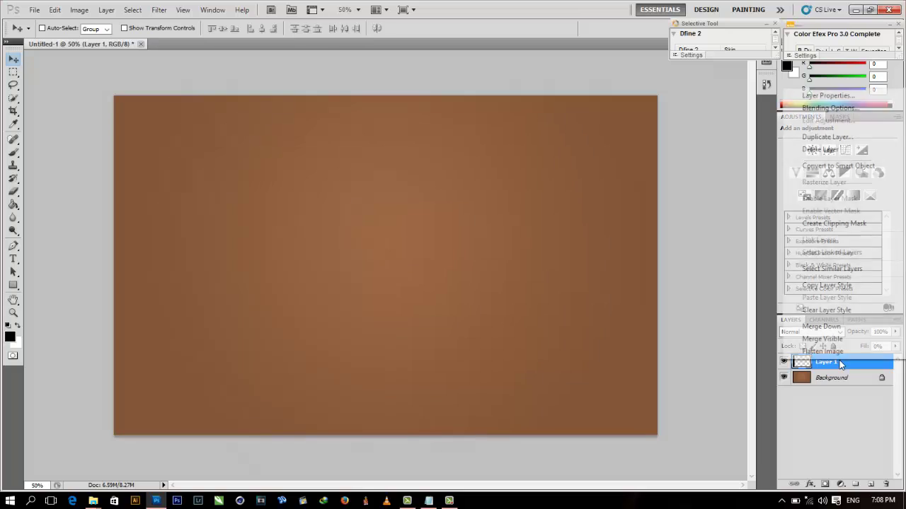
left_click(829, 108)
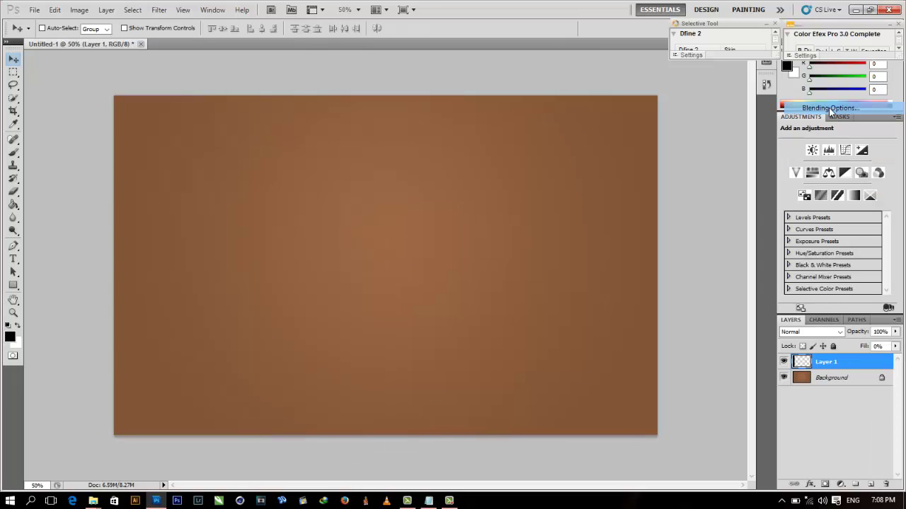
Step: Look up the bevel values in the Notepad notes, and enable Bevel and Emboss on the strip with a depth of 200%
left_click(427, 504)
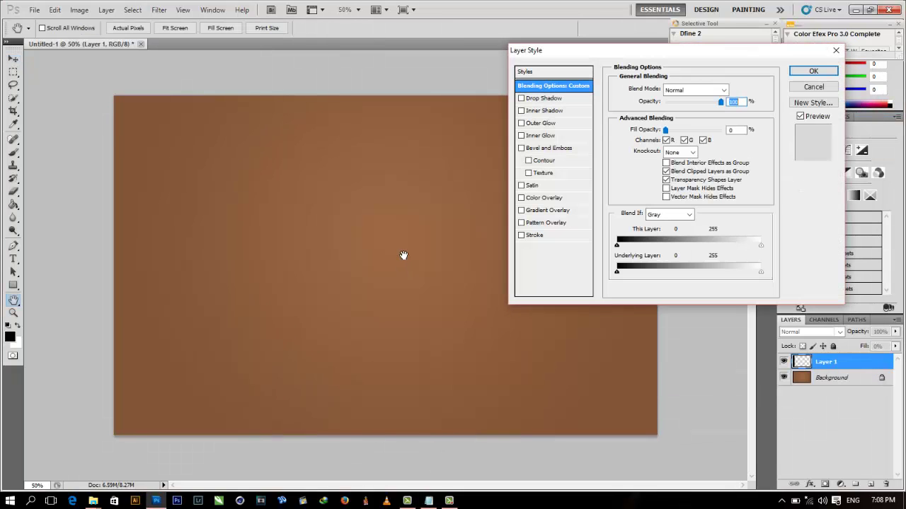
left_click(422, 504)
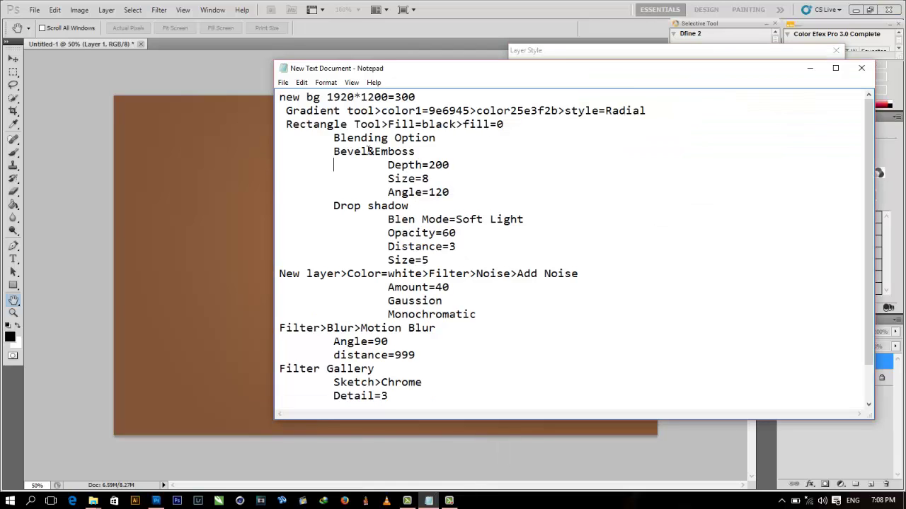
left_click_drag(333, 151, 463, 172)
key("ctrl+c")
left_click(480, 171)
left_click(422, 180)
left_click(533, 3)
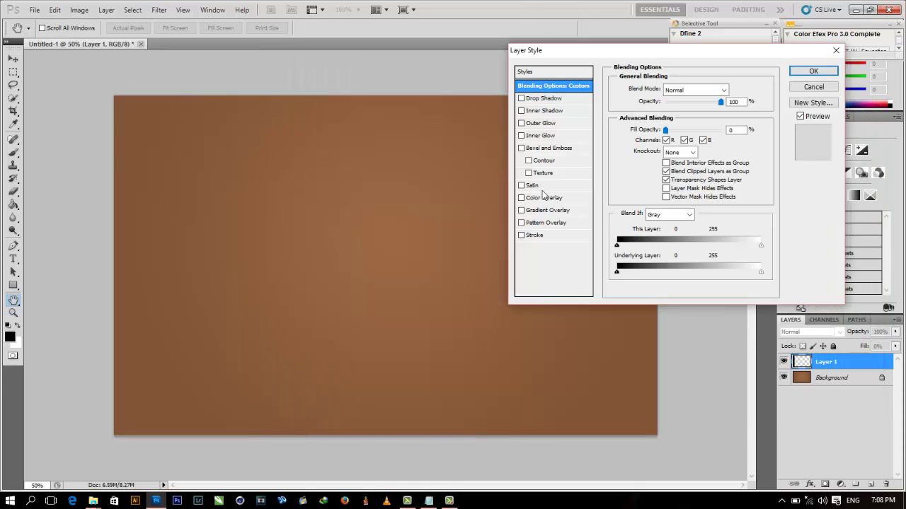
left_click(549, 149)
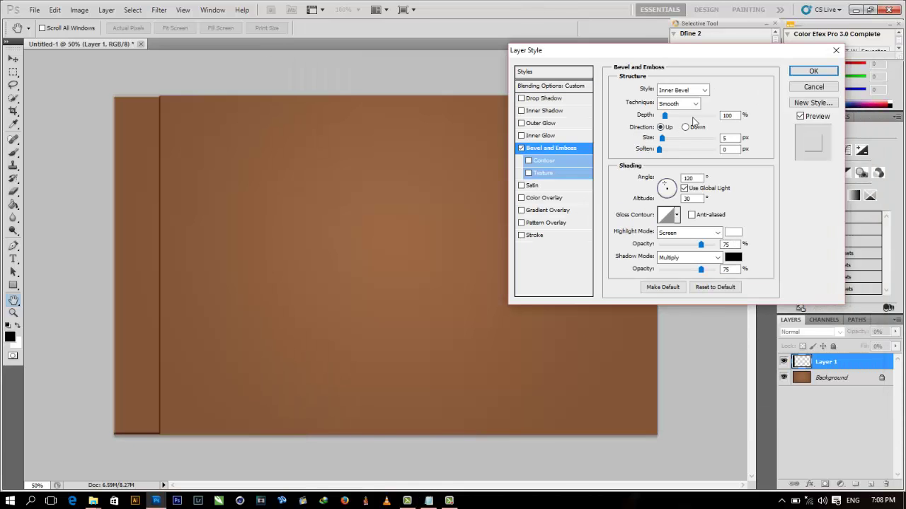
double_click(729, 116)
key("ctrl+v")
Step: Check the notes for the remaining bevel values and set the bevel's size to 8 px
left_click(428, 501)
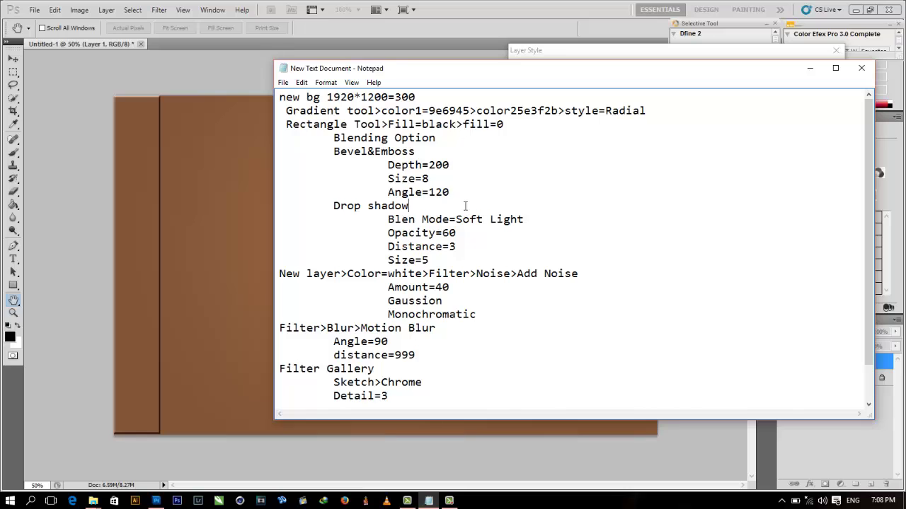
left_click(628, 5)
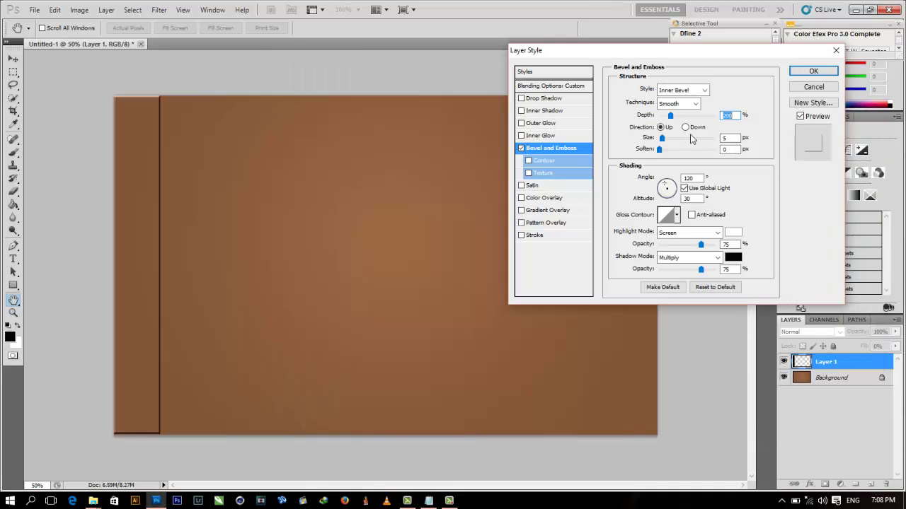
key("Tab")
type("8")
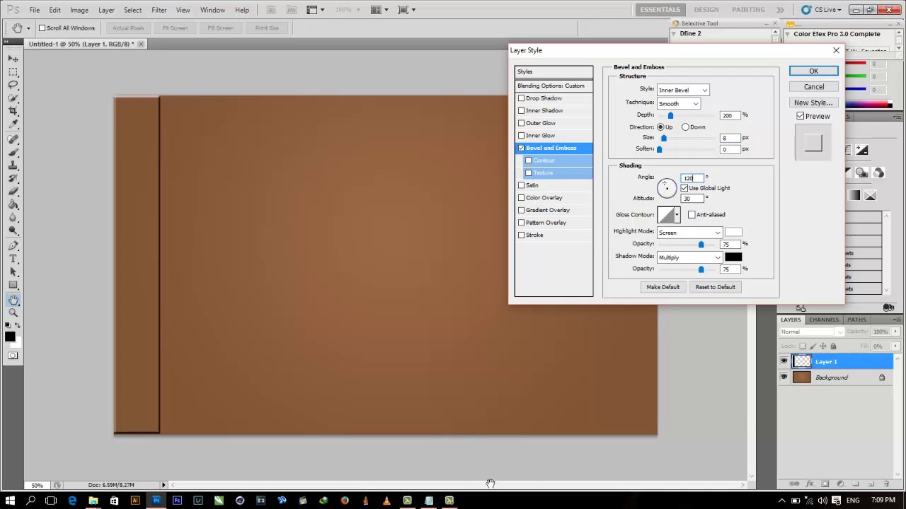
Step: Enable a Drop Shadow on the strip following the notes, with Soft Light blend mode and 60% opacity
left_click(428, 501)
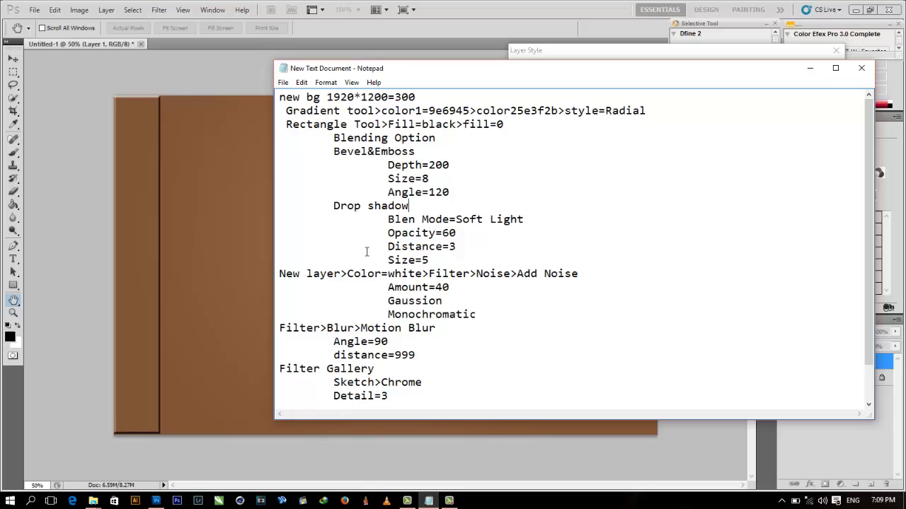
left_click(492, 5)
left_click(552, 98)
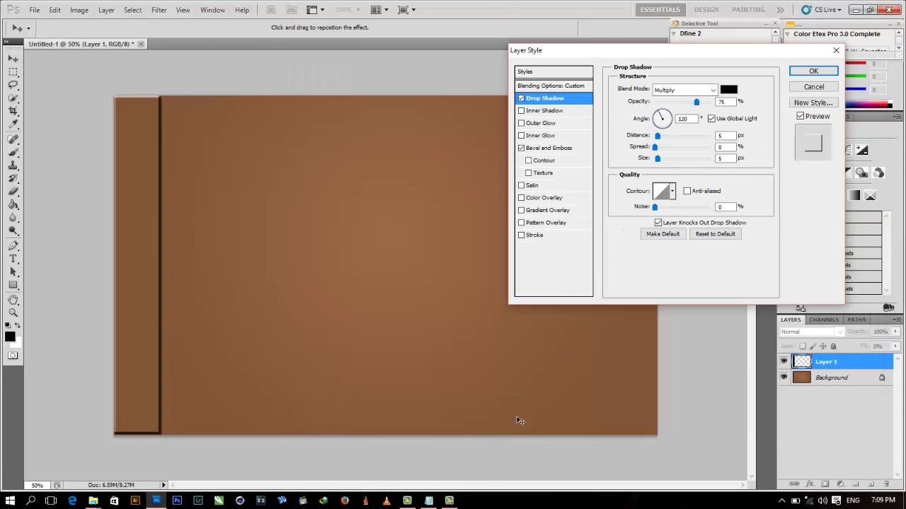
left_click(428, 501)
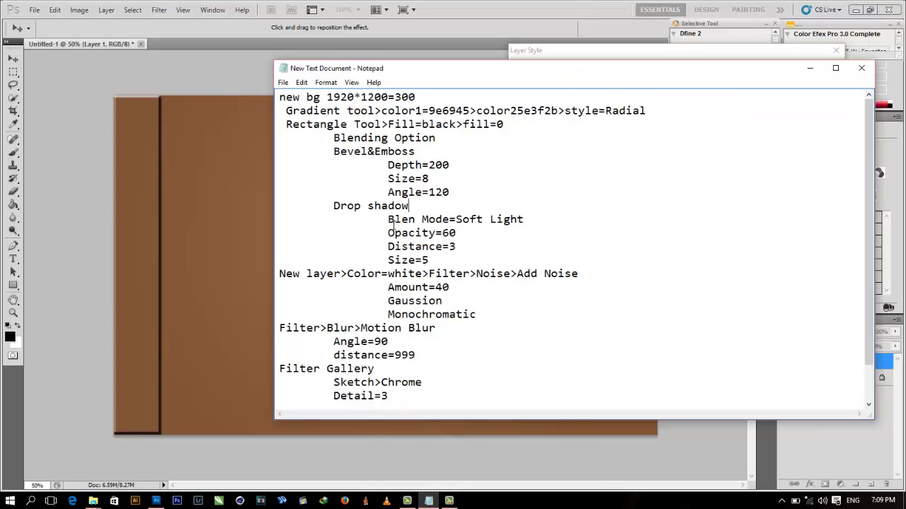
left_click_drag(394, 224, 533, 228)
left_click_drag(389, 233, 467, 241)
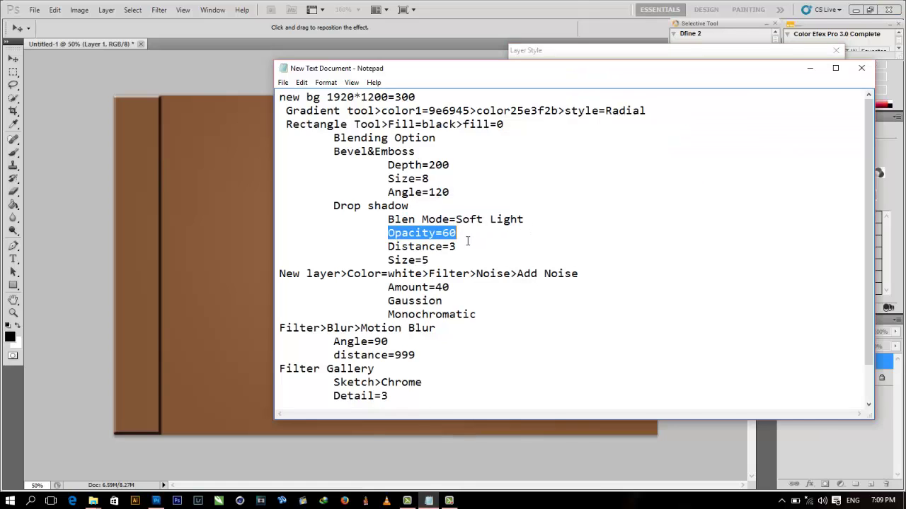
left_click(495, 6)
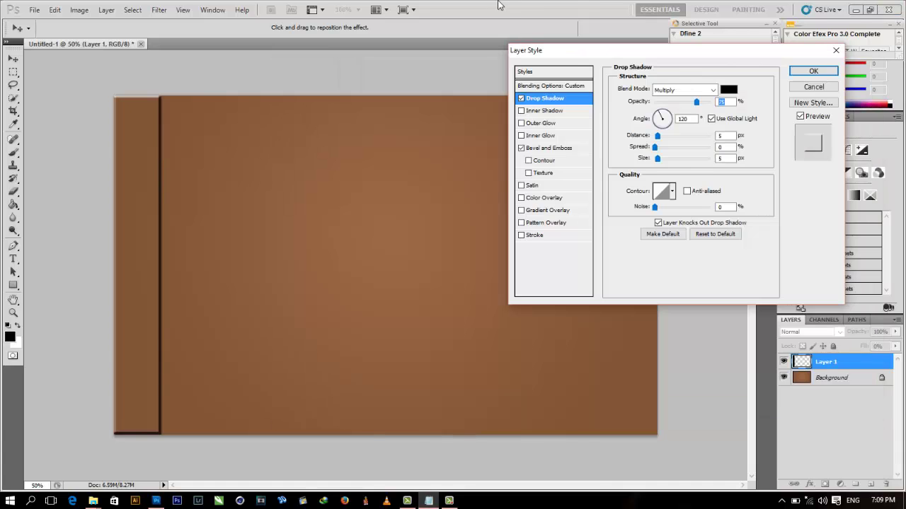
left_click(685, 91)
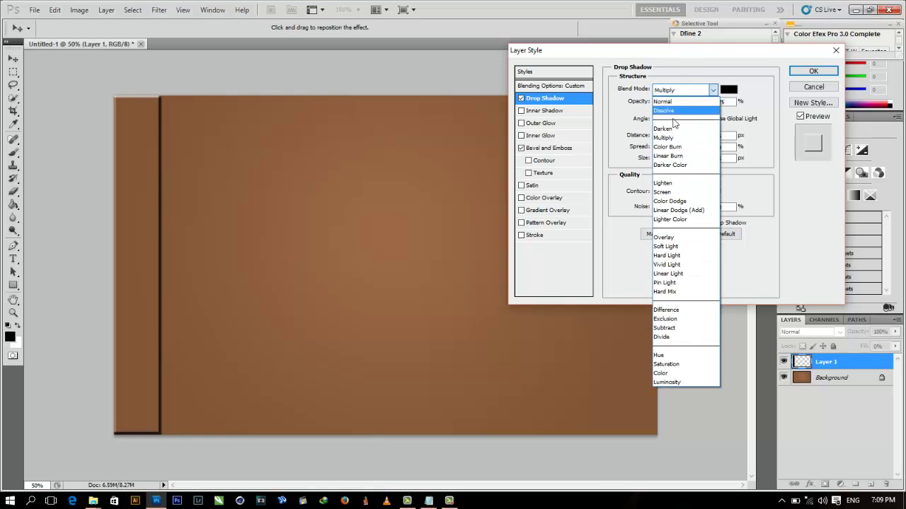
left_click(672, 238)
key("Tab")
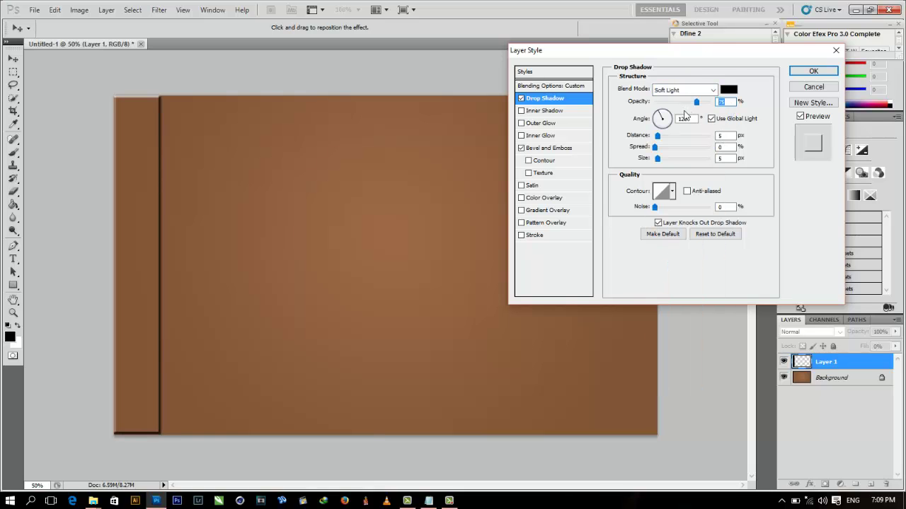
type("60")
Step: Look up the shadow distance in the Notepad notes and set the Drop Shadow distance to 3 px
left_click(428, 500)
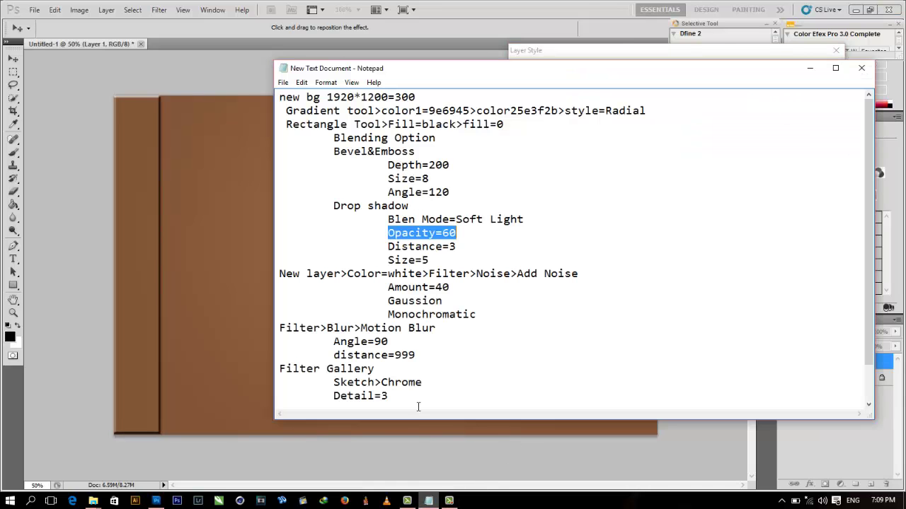
left_click(471, 253)
left_click(495, 6)
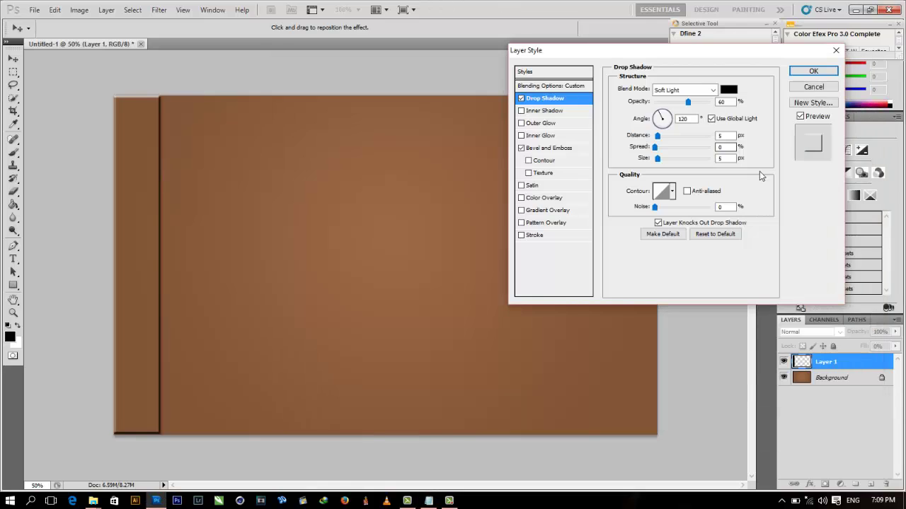
double_click(725, 135)
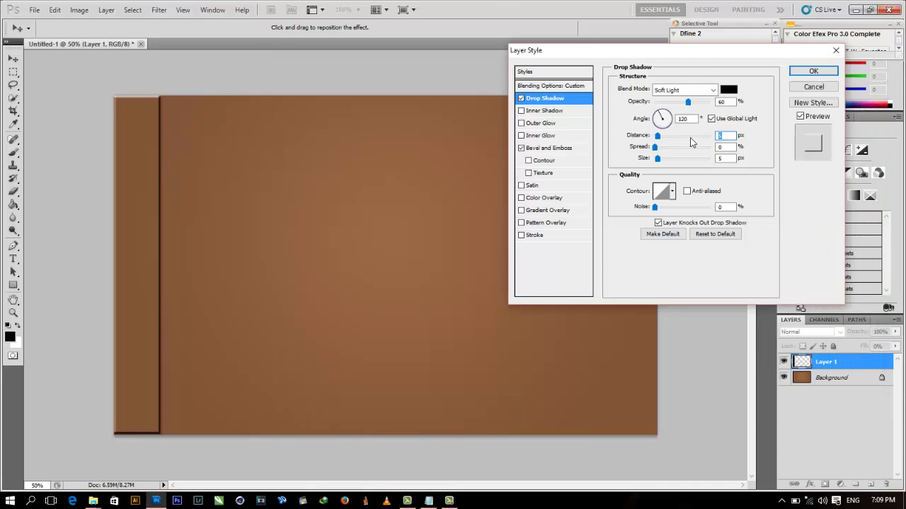
type("3")
key("Tab")
key("Tab")
Step: Check the last Drop Shadow values in the notes and apply the layer style to the strip
left_click(434, 500)
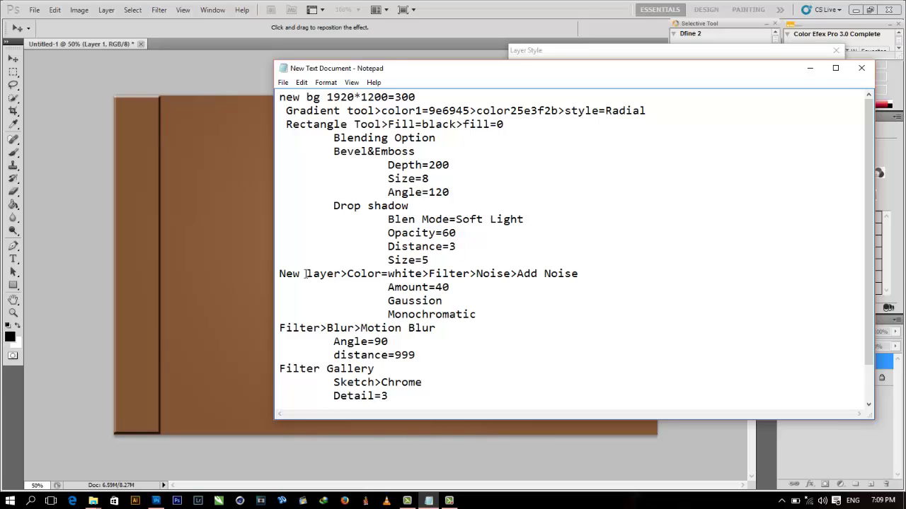
left_click(543, 5)
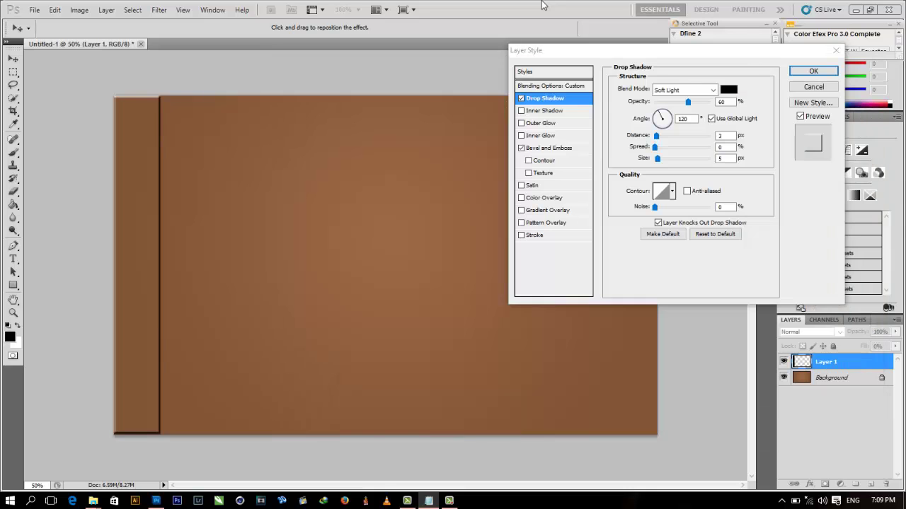
left_click(813, 72)
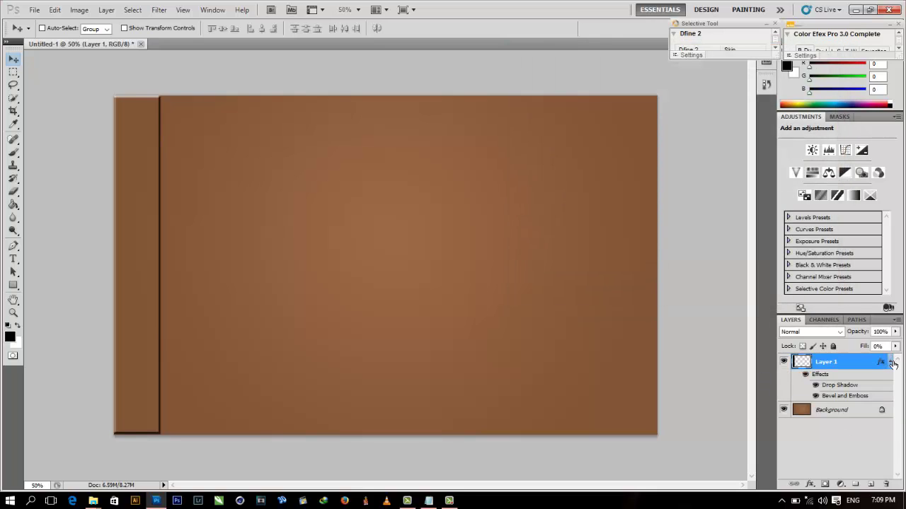
Step: Collapse the strip layer's effects list and make eleven copies of the strip side by side across the whole canvas
left_click(892, 363)
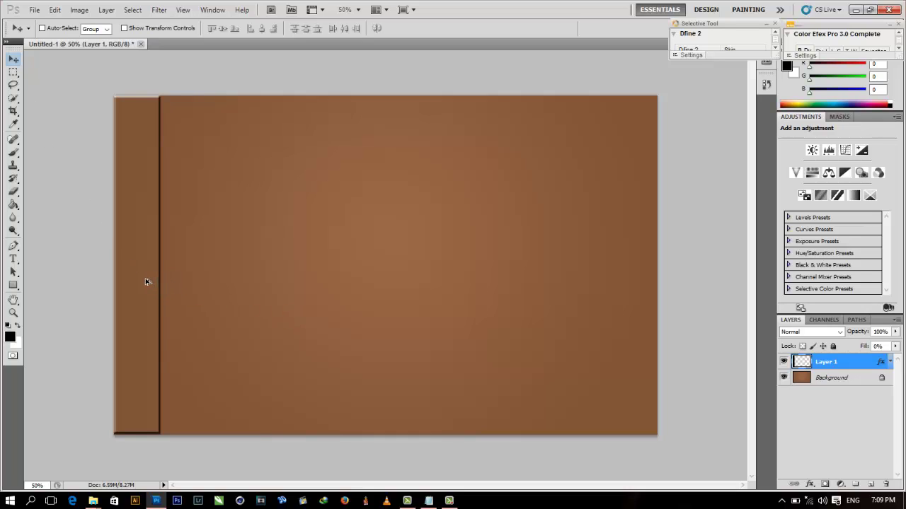
left_click_drag(147, 281, 651, 317)
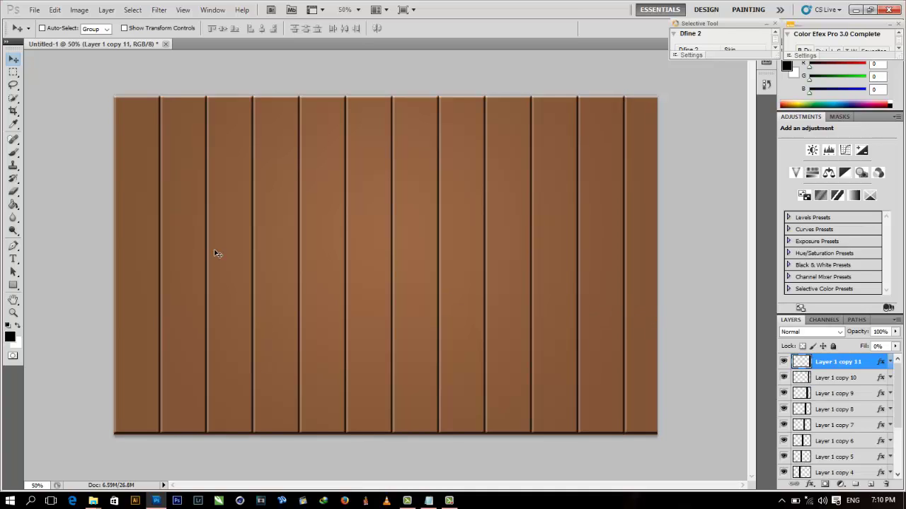
Step: Following the New layer line in the notes, add a layer above the planks and fill it with white using the Paint Bucket
left_click(429, 501)
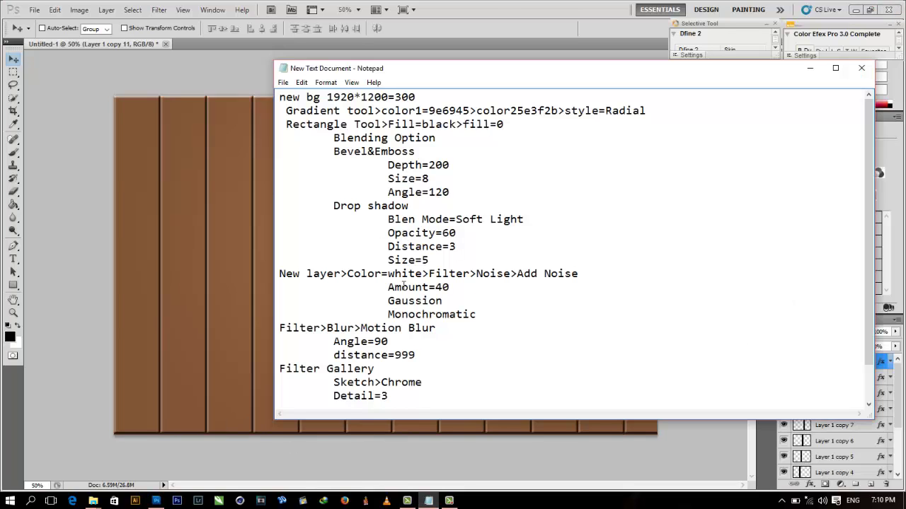
left_click_drag(280, 277, 394, 278)
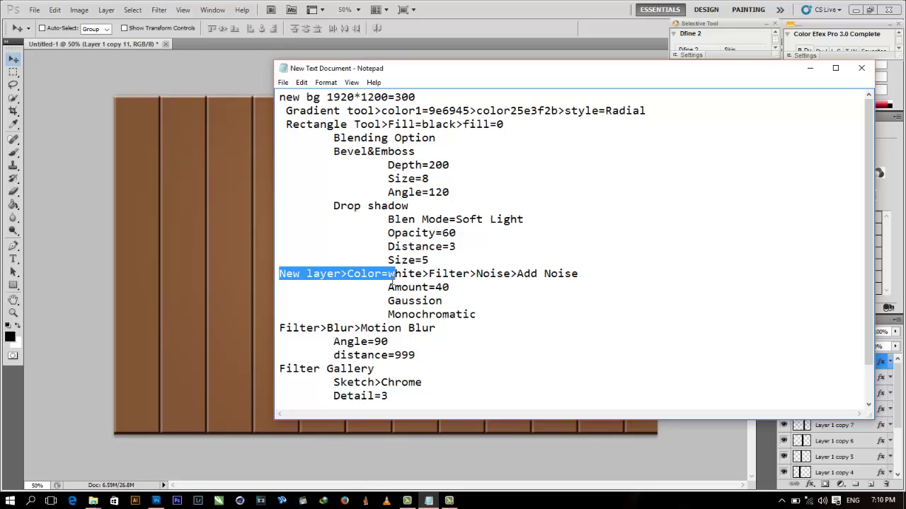
key("alt+Tab")
key("ctrl+shift+alt+n")
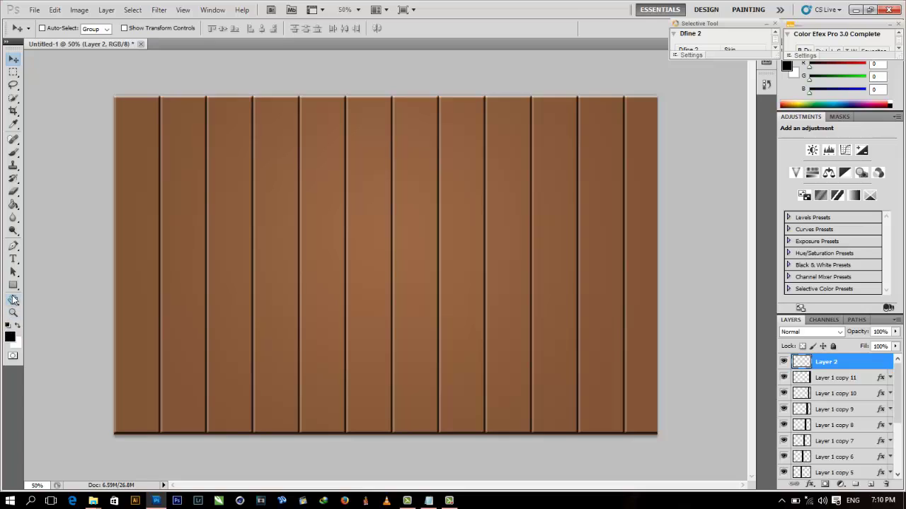
left_click(19, 327)
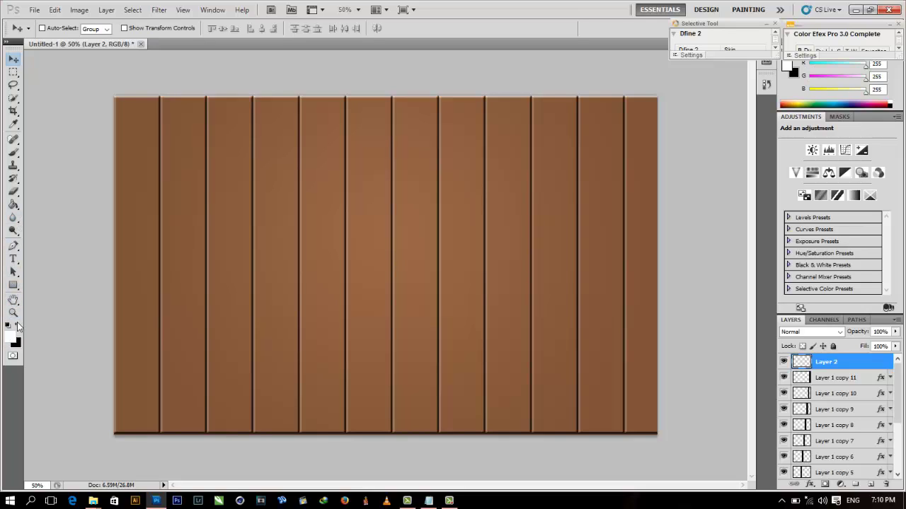
left_click(13, 205)
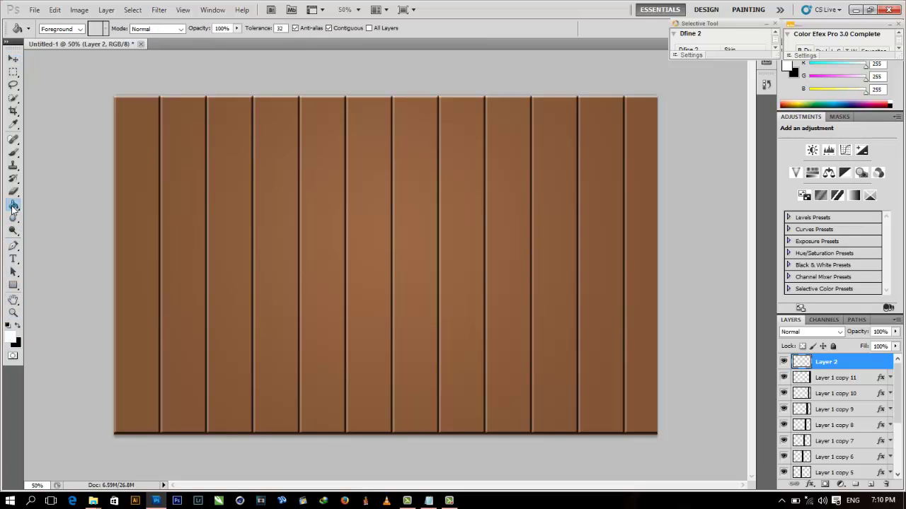
left_click(291, 243)
Step: Look up the next filter in the Notepad notes and open the Add Noise filter for the white layer
left_click(447, 500)
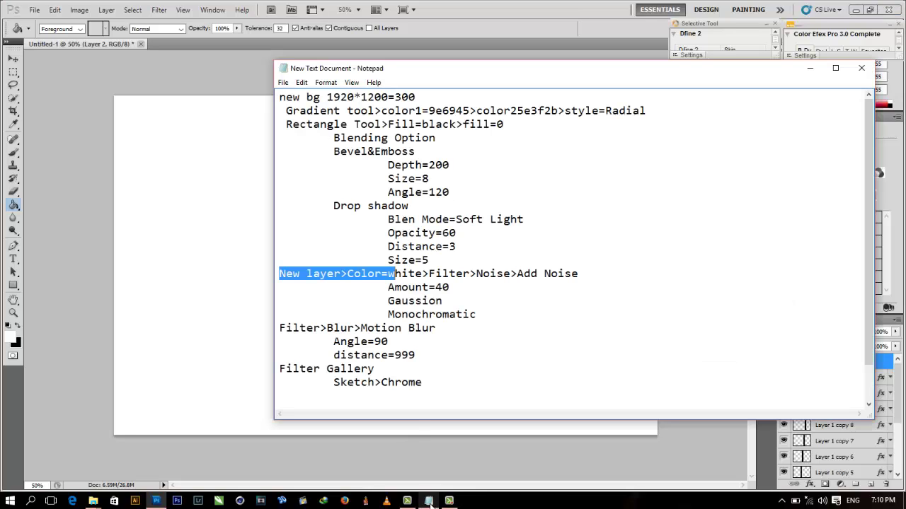
left_click(398, 281)
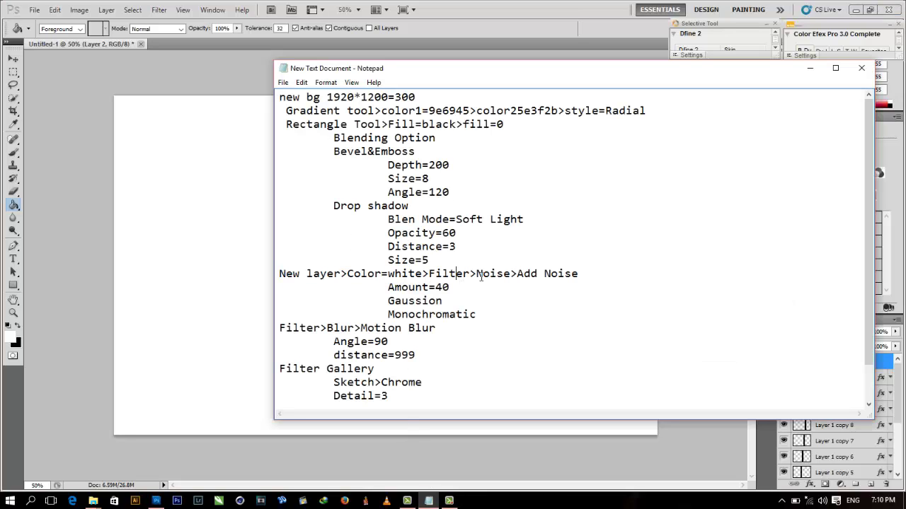
left_click_drag(534, 277, 567, 279)
left_click(603, 280)
left_click(381, 4)
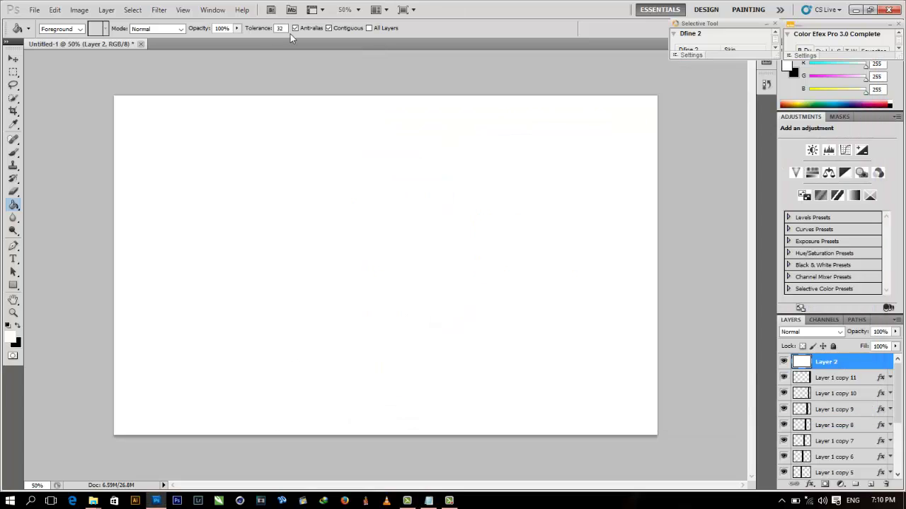
left_click(158, 9)
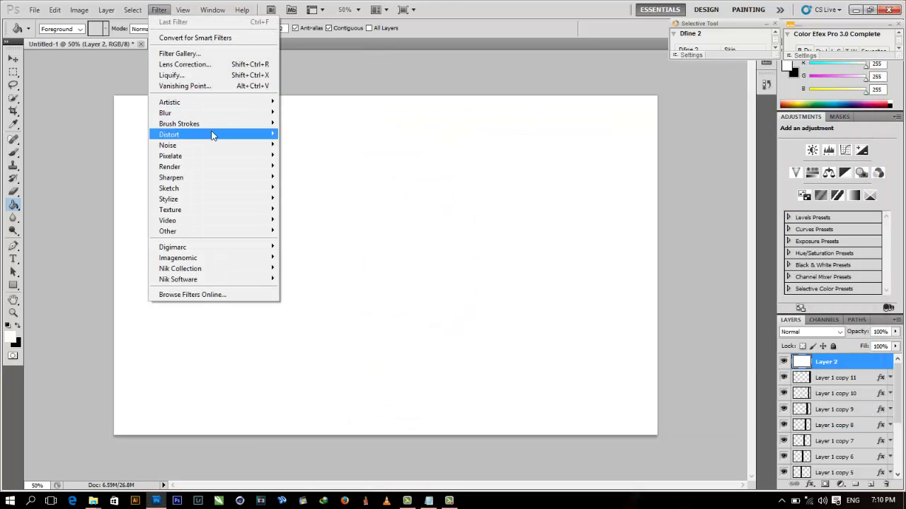
mouse_move(221, 145)
left_click(303, 145)
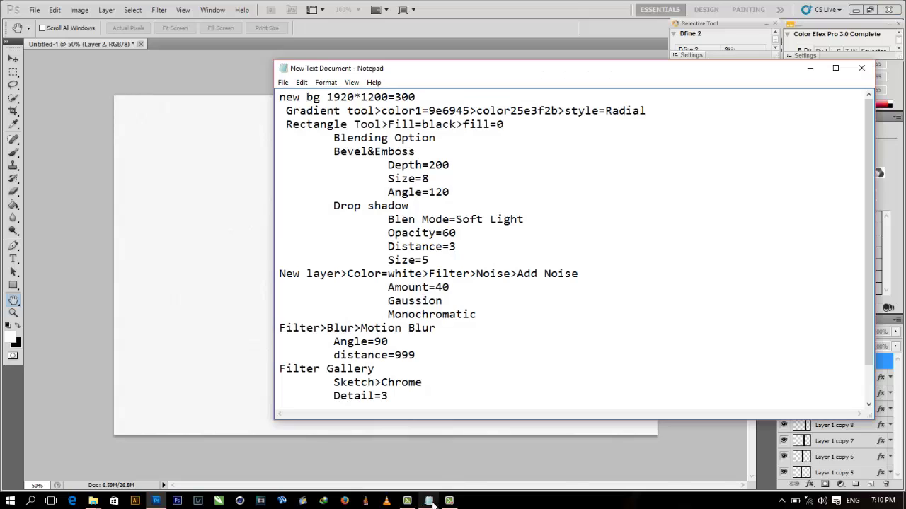
Step: Place the Notepad notes beside the Add Noise dialog and look up the amount, distribution and monochromatic settings
left_click(428, 500)
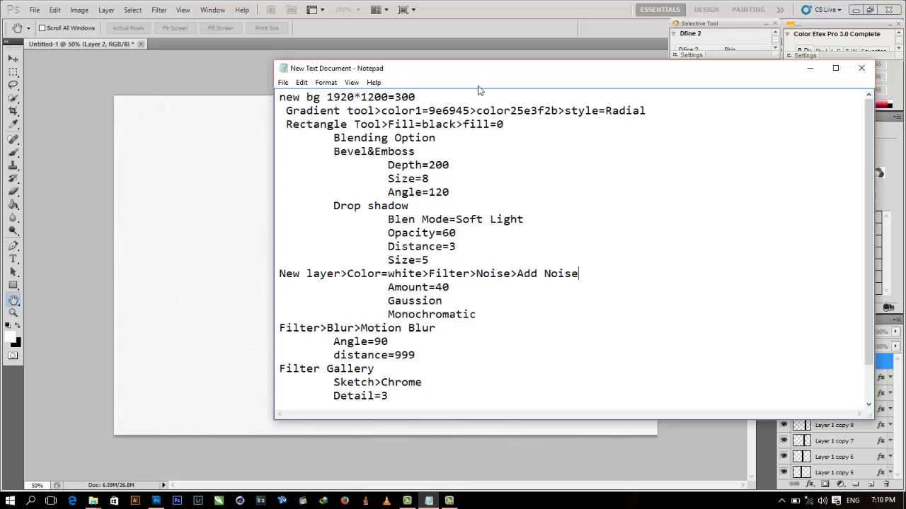
left_click_drag(478, 72, 730, 54)
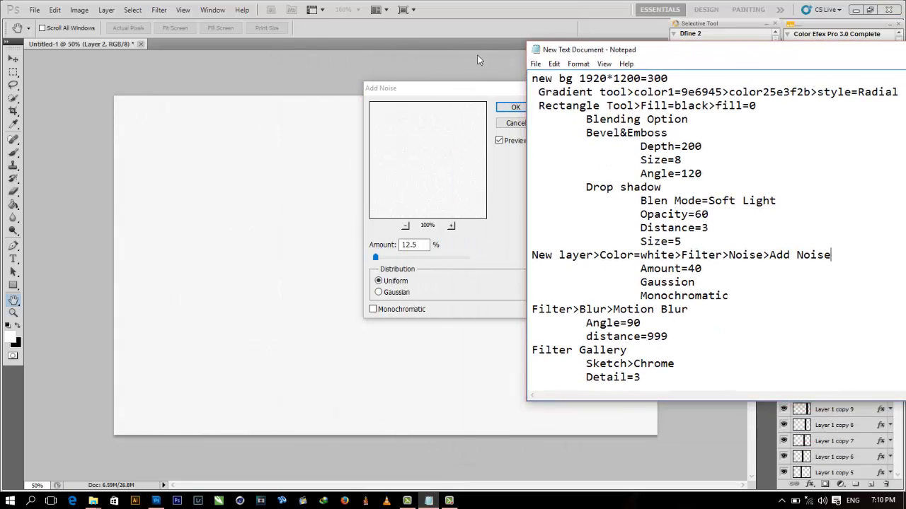
left_click_drag(448, 96, 265, 95)
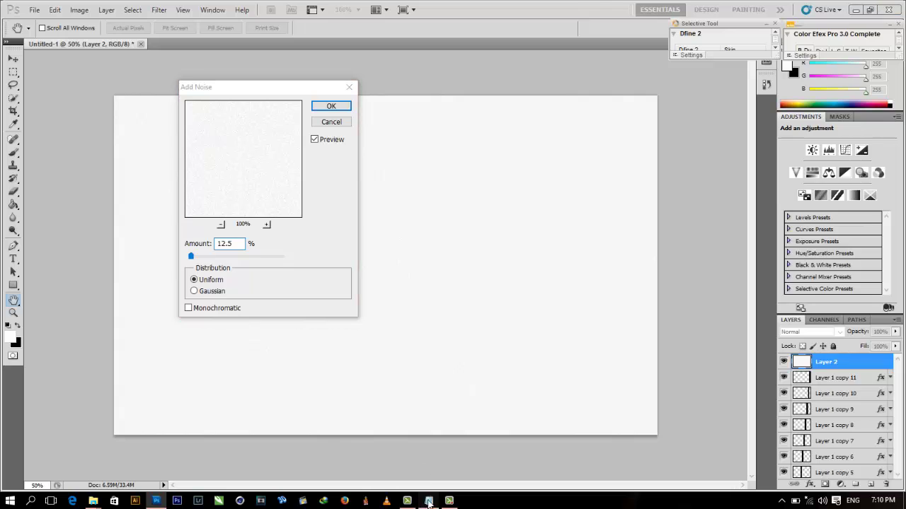
left_click(428, 500)
left_click_drag(668, 54, 532, 53)
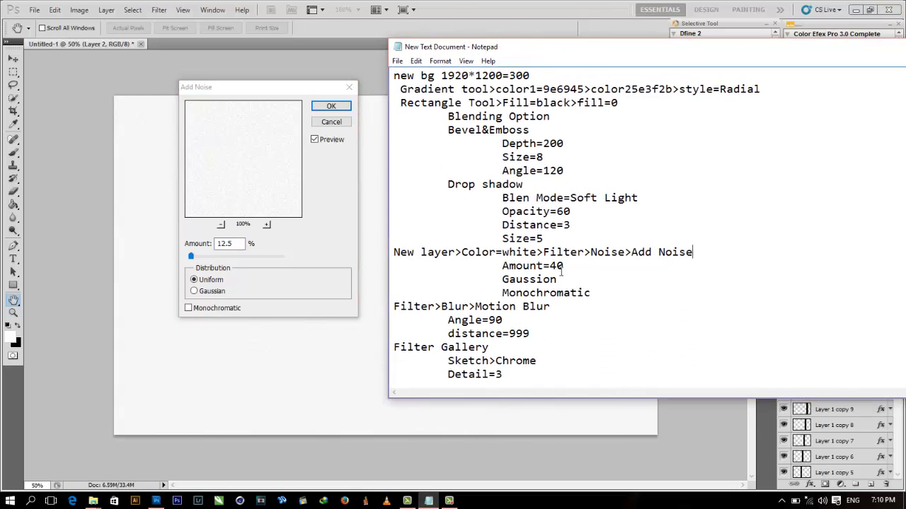
left_click_drag(518, 256, 544, 241)
left_click_drag(502, 266, 564, 266)
left_click_drag(501, 283, 556, 294)
Step: Apply Add Noise to the white layer with amount 40%, Gaussian distribution and Monochromatic, checking the settings against the notes
left_click(247, 249)
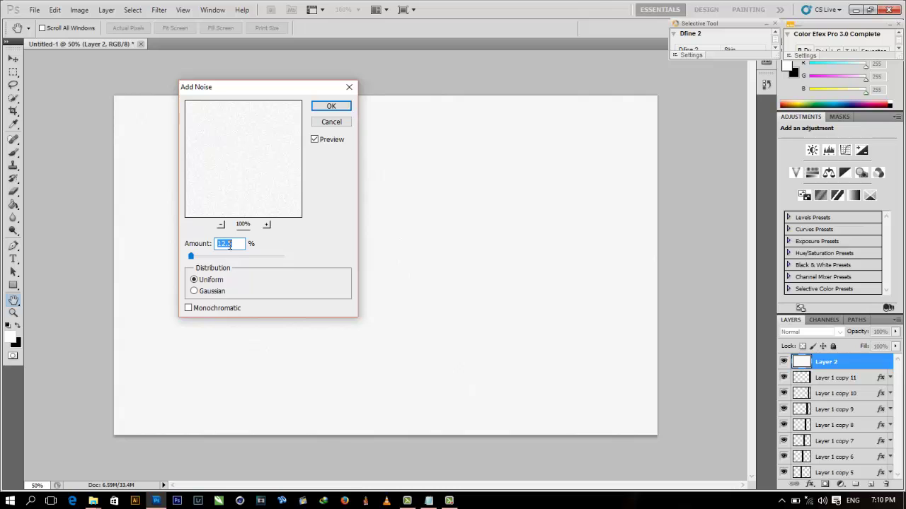
type("40")
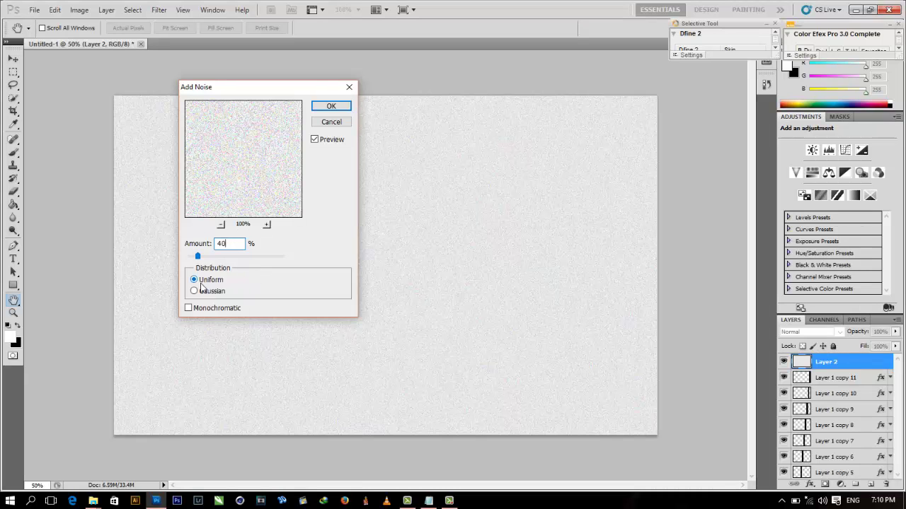
left_click(193, 291)
left_click(188, 308)
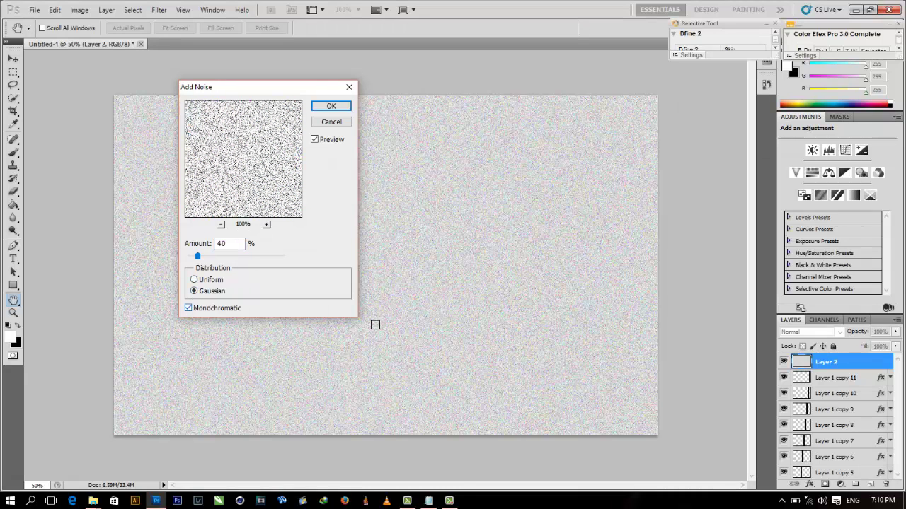
left_click(429, 501)
left_click(618, 295)
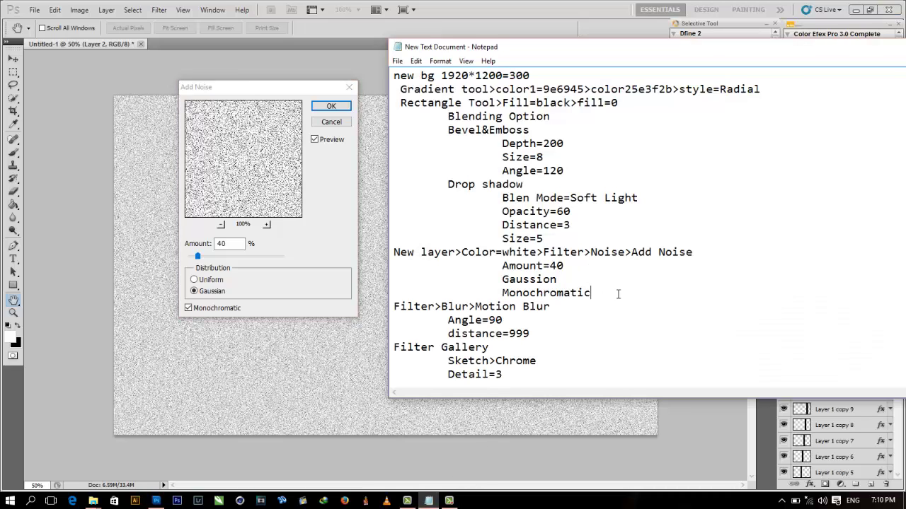
left_click_drag(443, 309, 554, 319)
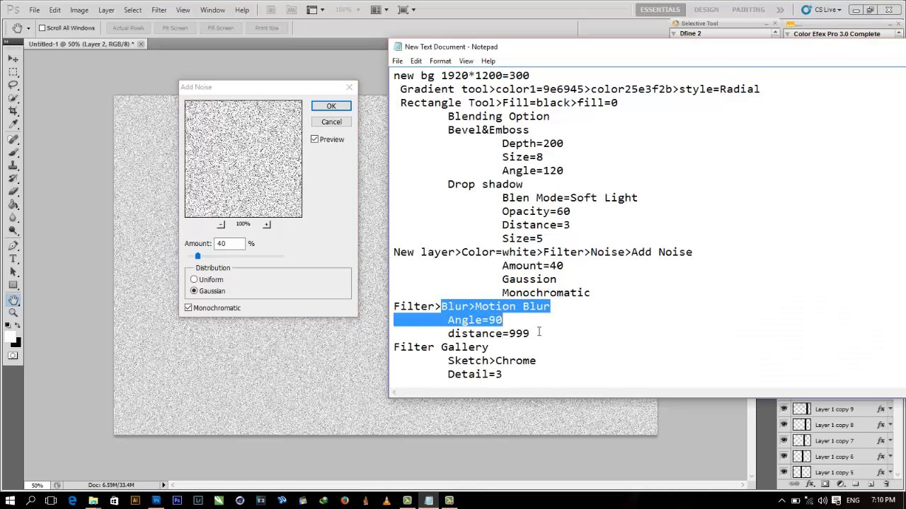
left_click(551, 327)
left_click(329, 109)
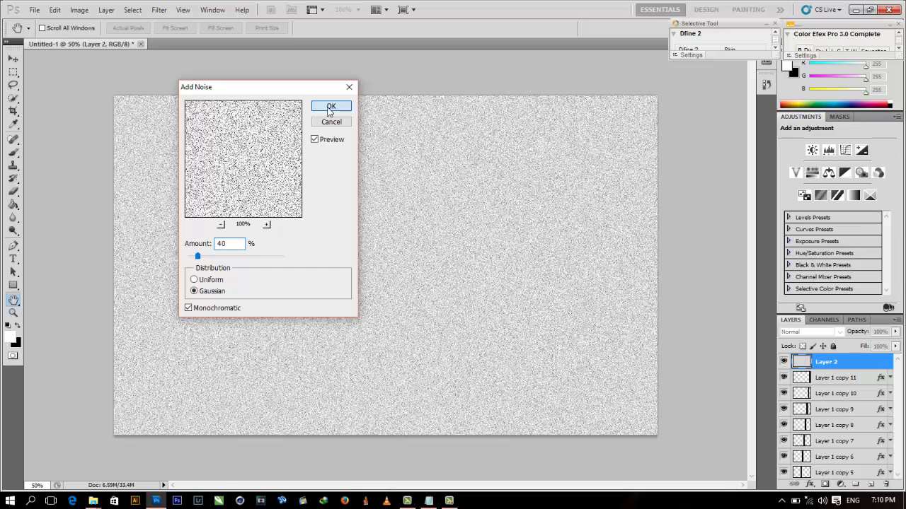
left_click(329, 108)
Step: Find the blur entry in the Notepad notes and open the Motion Blur filter for the noise layer
left_click(429, 501)
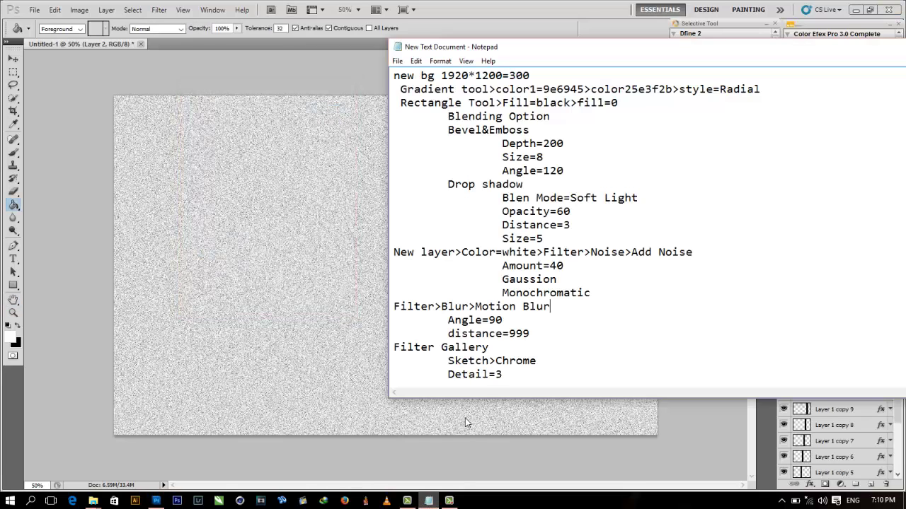
scroll(523, 335, "down", 1)
left_click(556, 272, "shift")
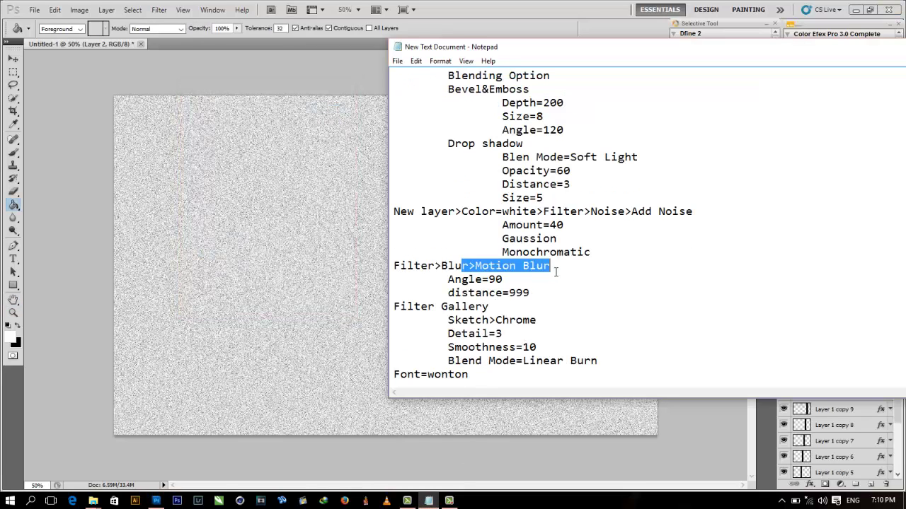
left_click(559, 7)
left_click(159, 10)
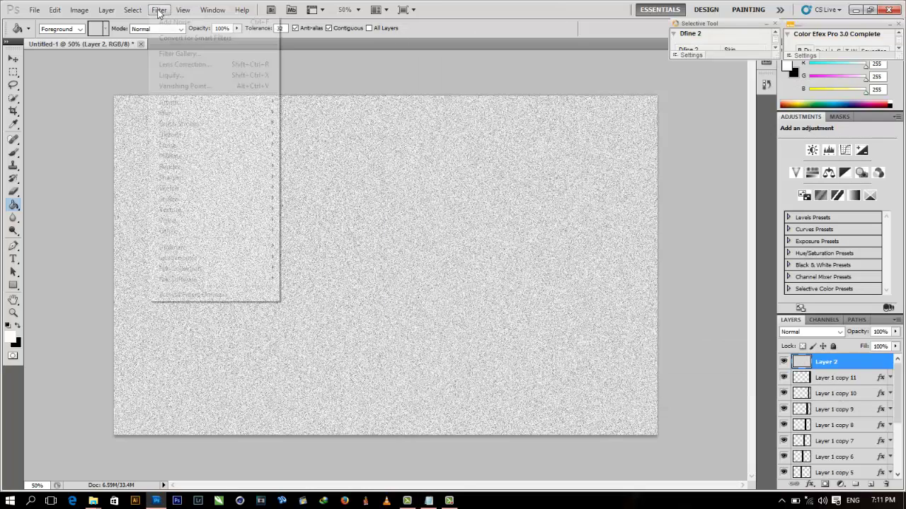
mouse_move(185, 114)
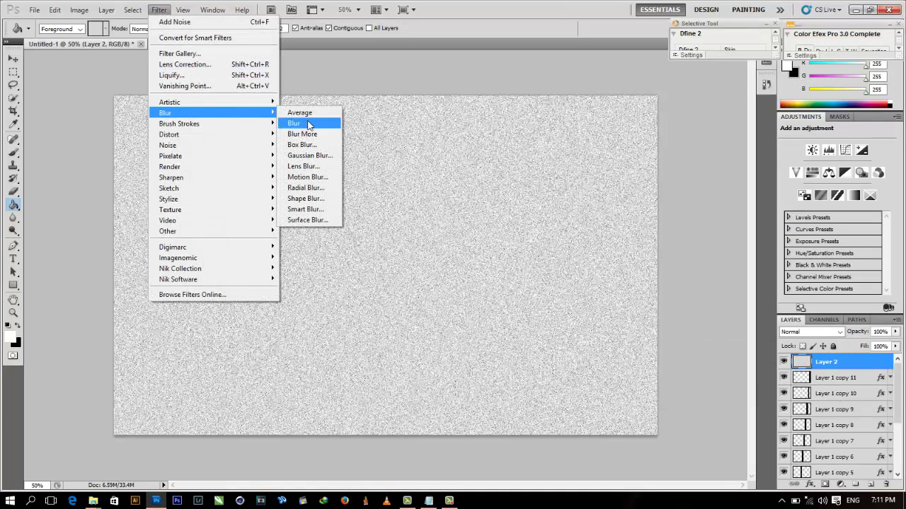
left_click(310, 177)
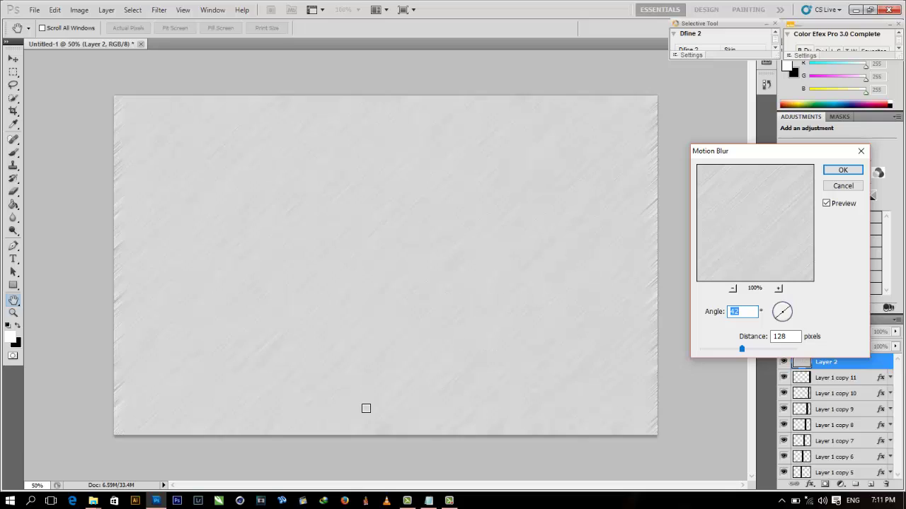
Step: Look up the blur values in the notes and apply Motion Blur with angle 90° and distance 999 pixels
left_click(430, 501)
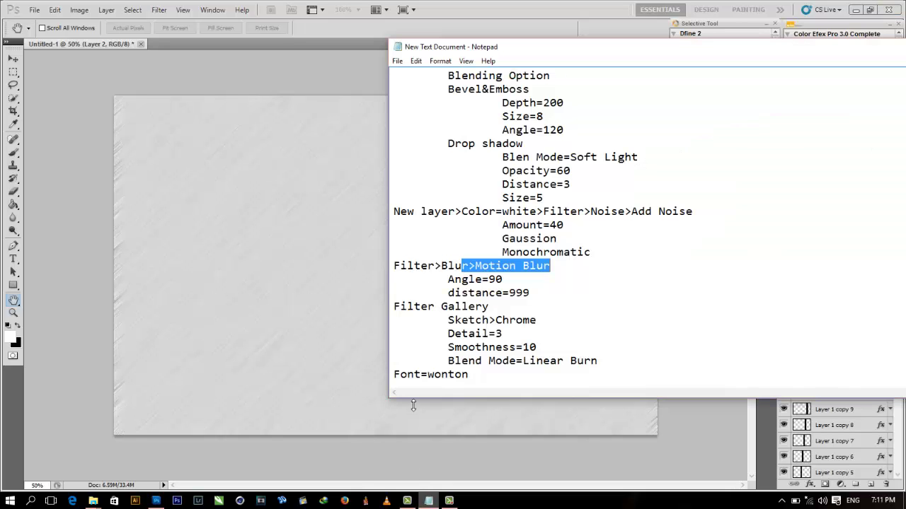
left_click(451, 286)
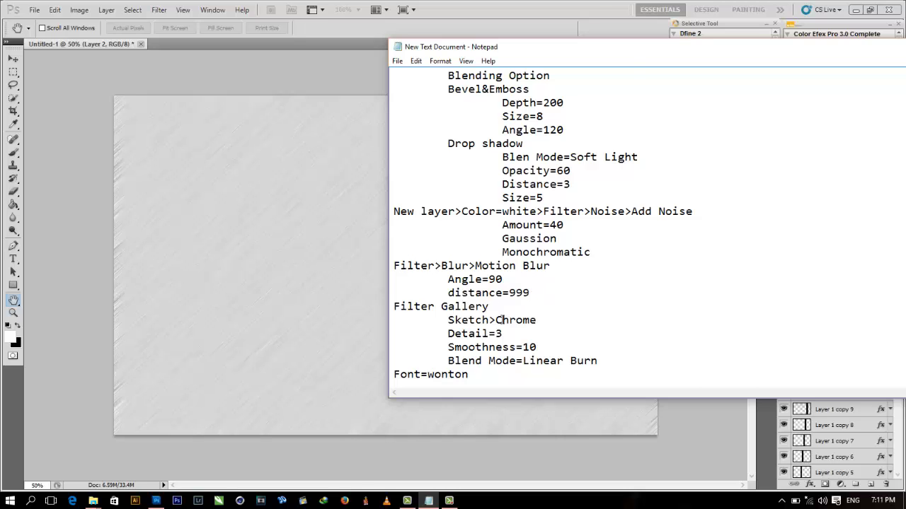
left_click(571, 3)
left_click_drag(751, 316, 689, 311)
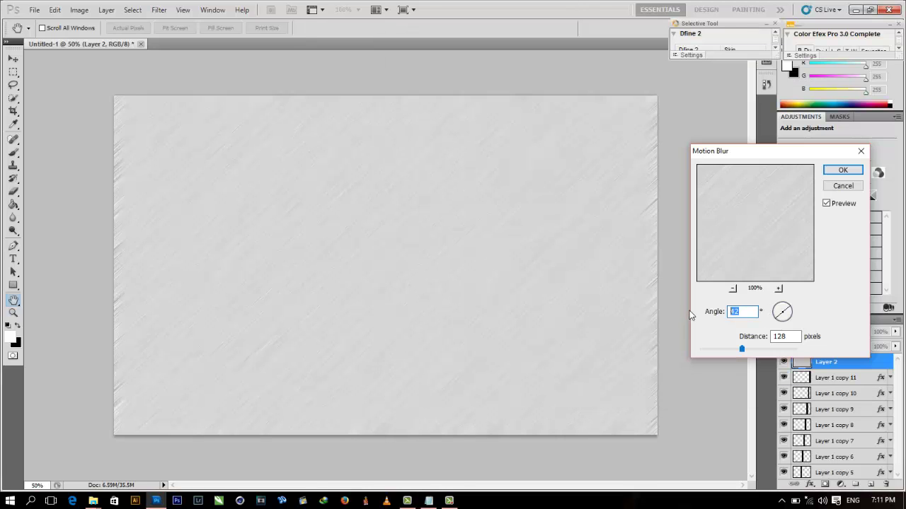
type("90")
key("Tab")
type("999")
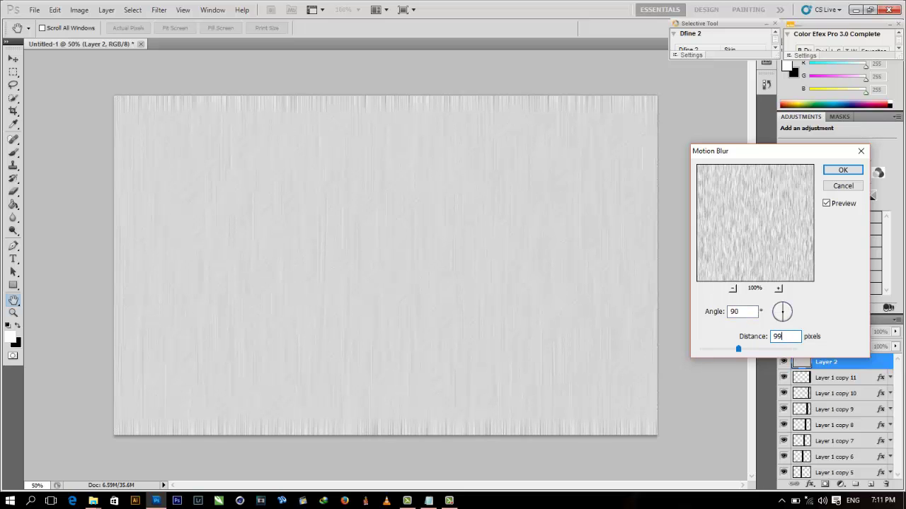
left_click(835, 173)
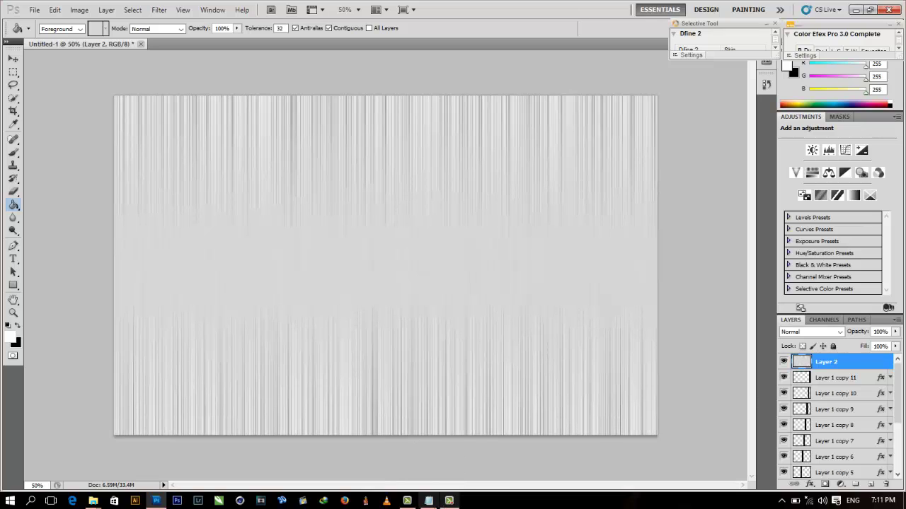
Step: Check the notes for the next filter and open the Filter Gallery for the blurred layer
left_click(428, 501)
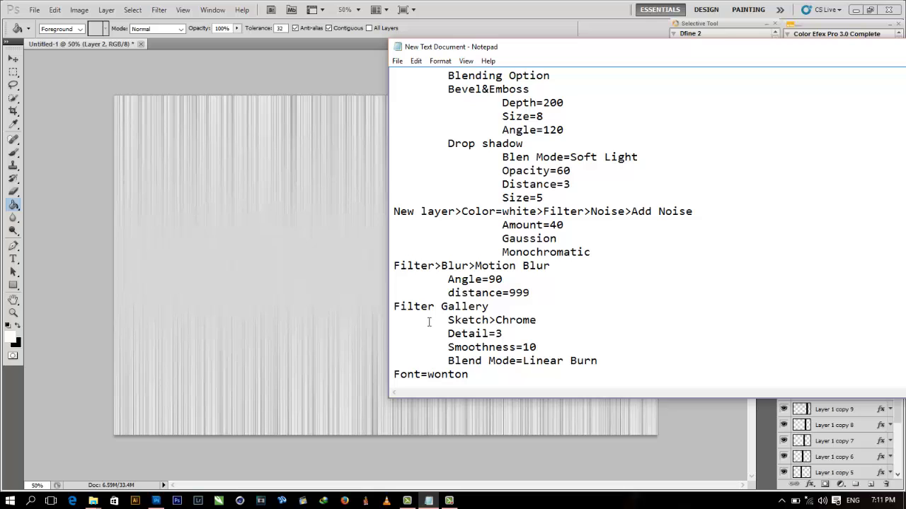
left_click(466, 13)
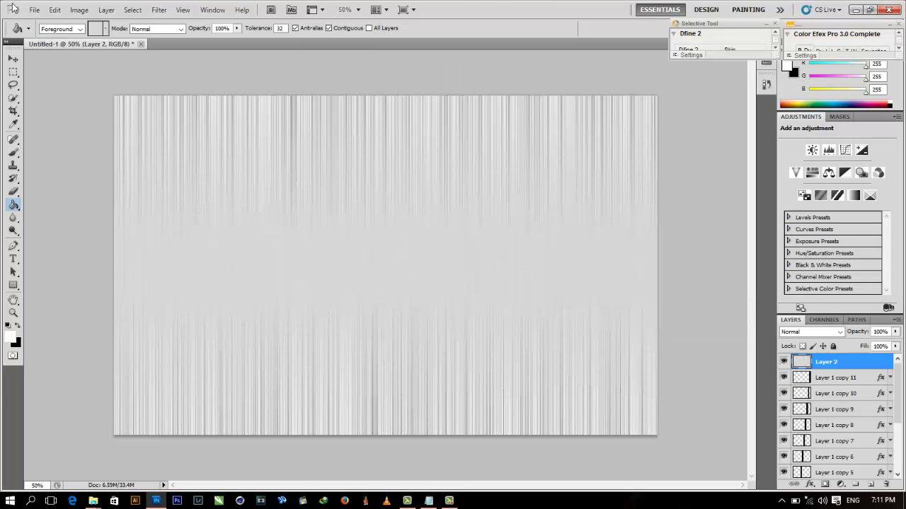
left_click(153, 10)
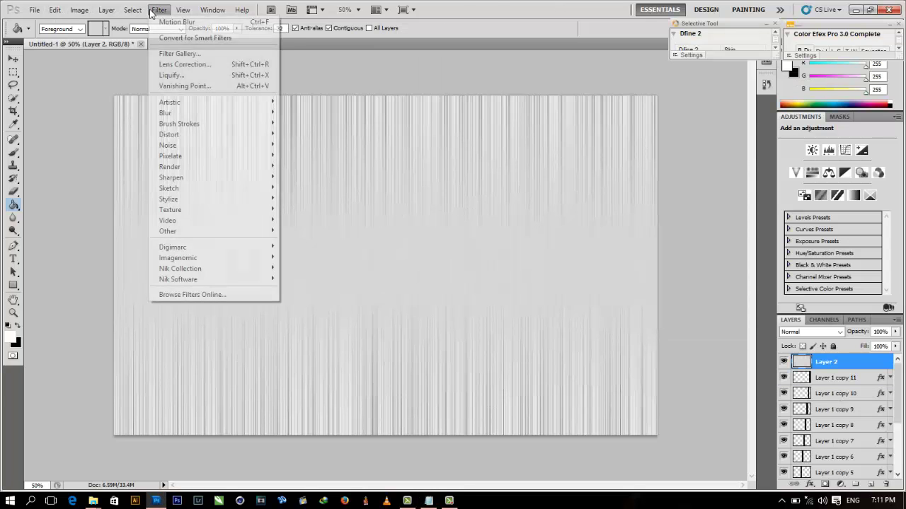
left_click(181, 54)
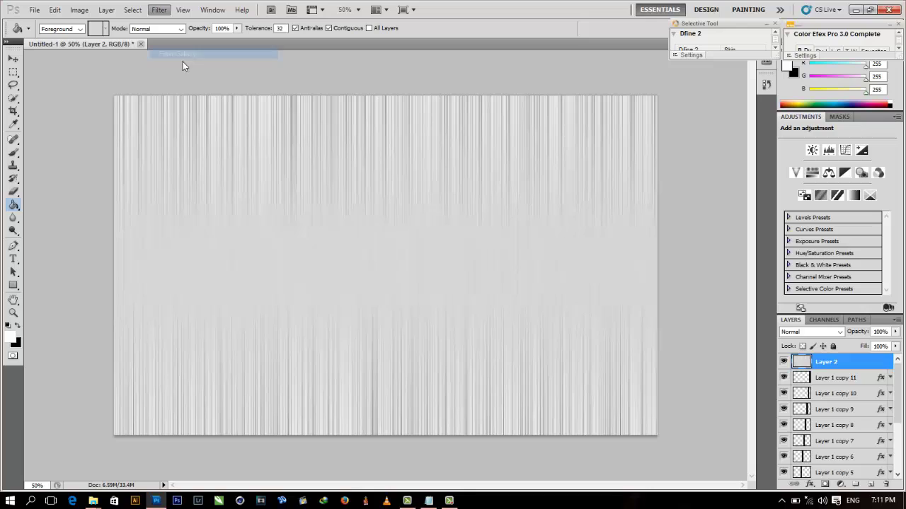
Step: Look up the gallery filter in the Notepad notes and display the Sketch group containing Chrome in the Filter Gallery
left_click(428, 501)
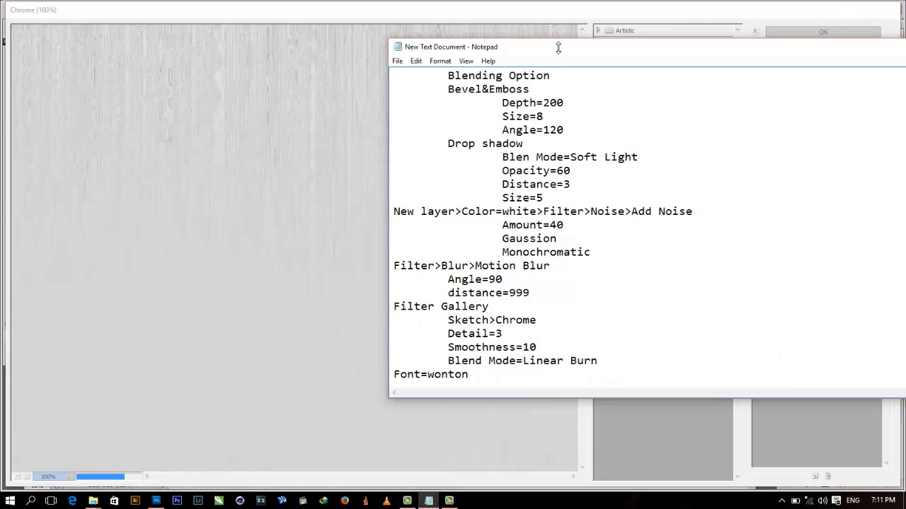
left_click_drag(559, 50, 435, 90)
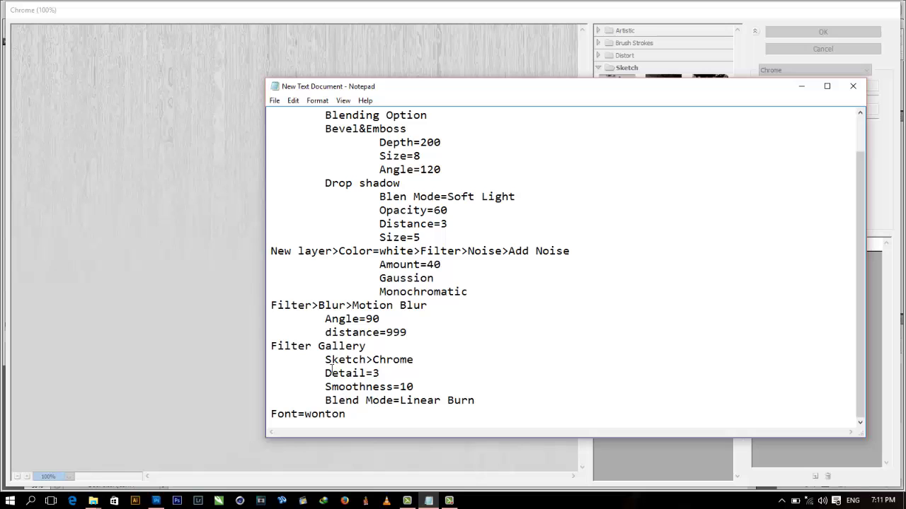
left_click_drag(326, 361, 366, 362)
left_click(626, 10)
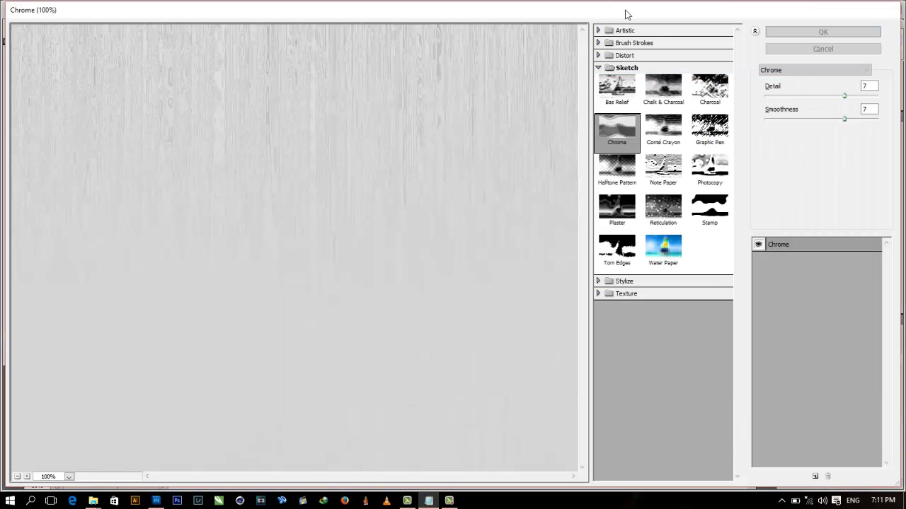
left_click(600, 68)
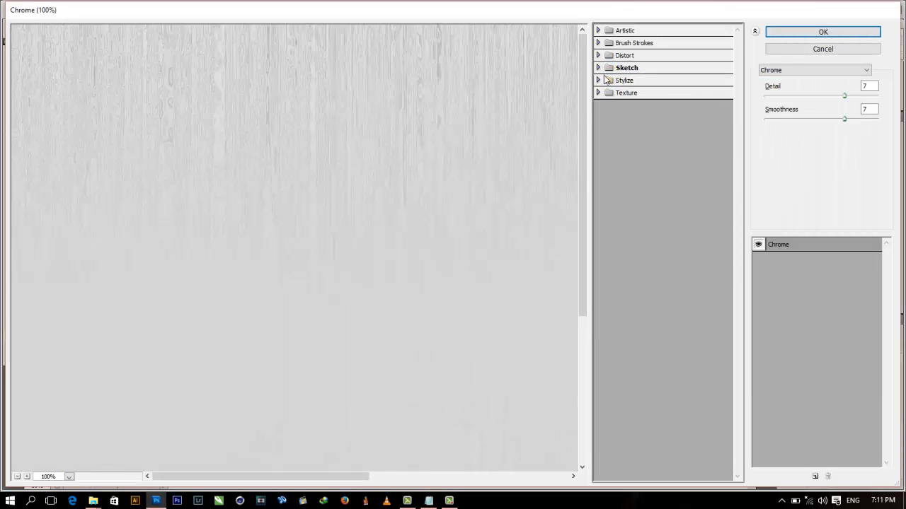
left_click(601, 68)
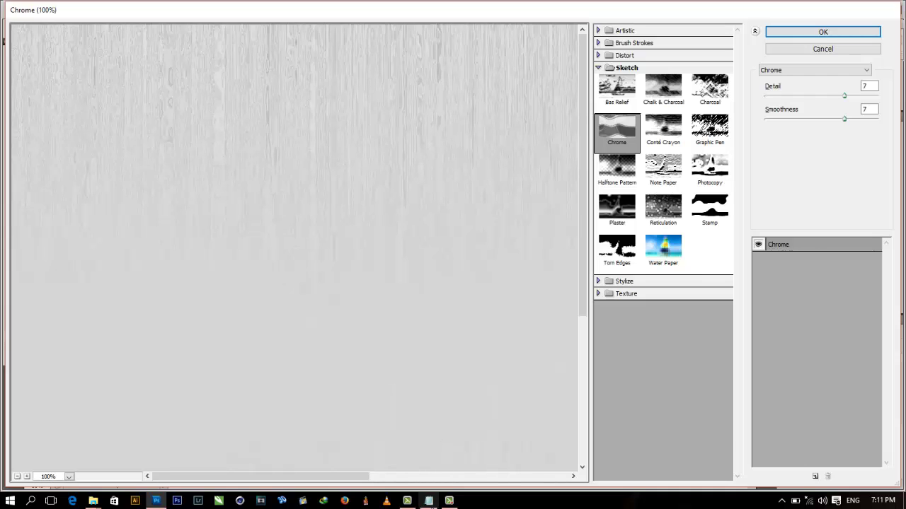
Step: Look up the Chrome values in the Notepad notes and set Detail to 3 and Smoothness to 10
left_click(428, 501)
left_click(387, 377)
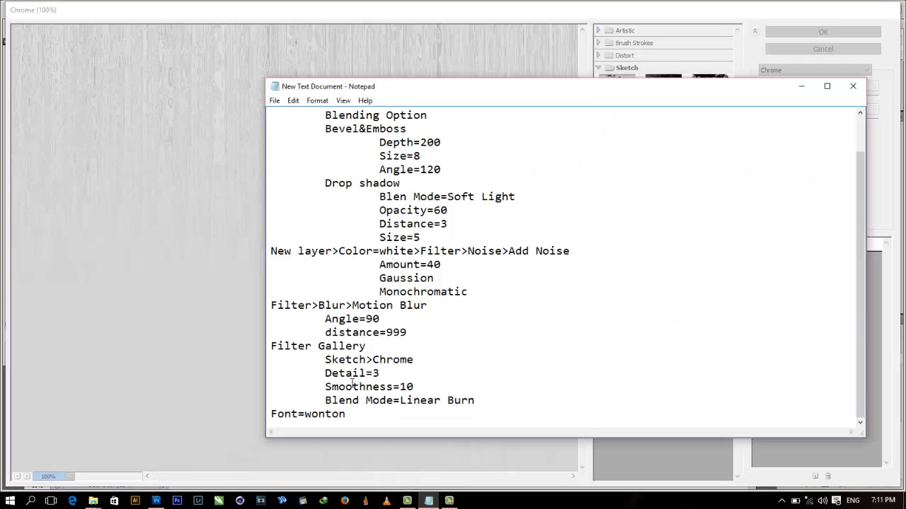
left_click_drag(326, 376, 407, 380)
left_click_drag(325, 388, 409, 390)
left_click(556, 5)
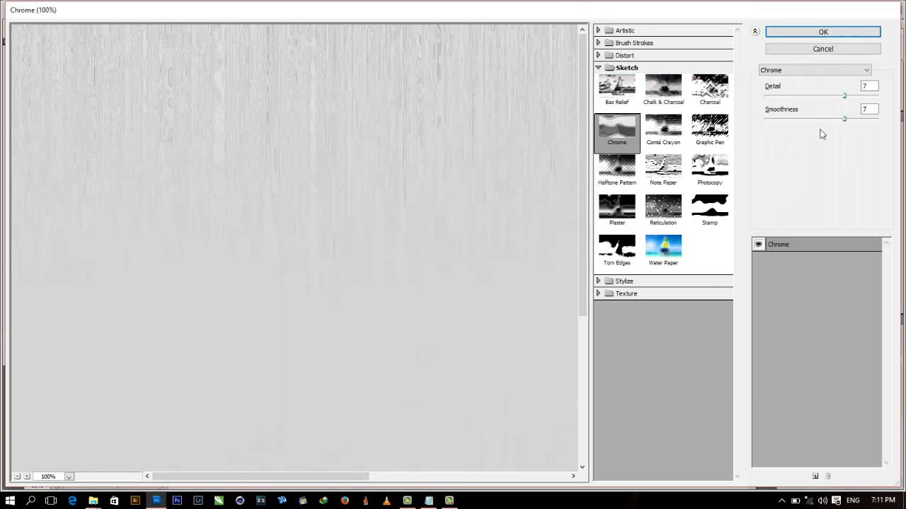
left_click(869, 86)
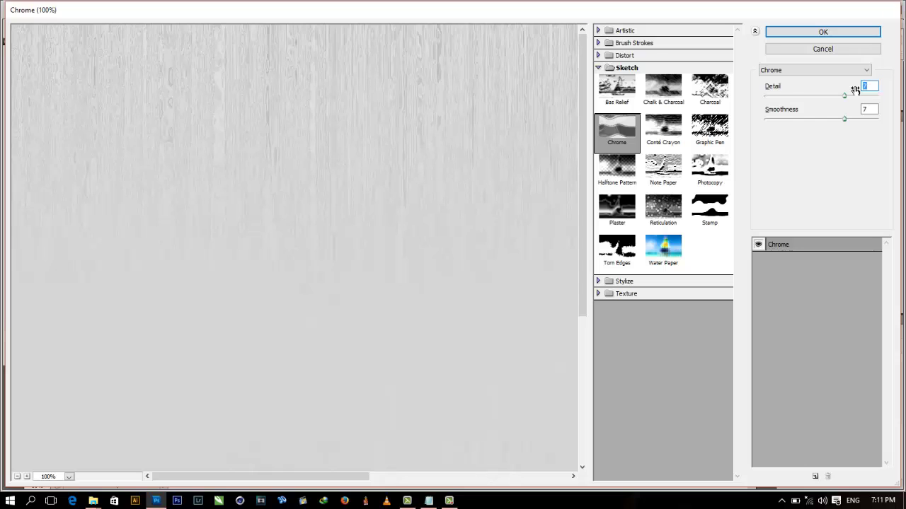
type("3")
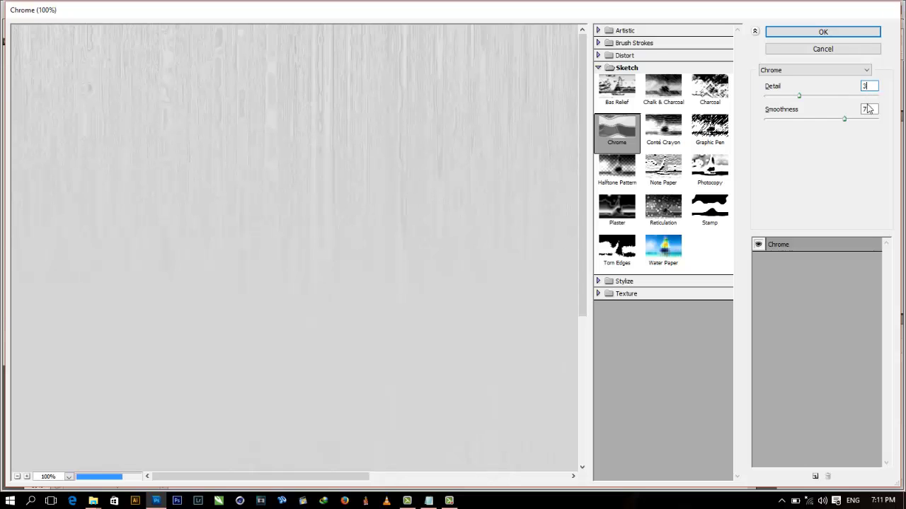
left_click(871, 109)
type("10")
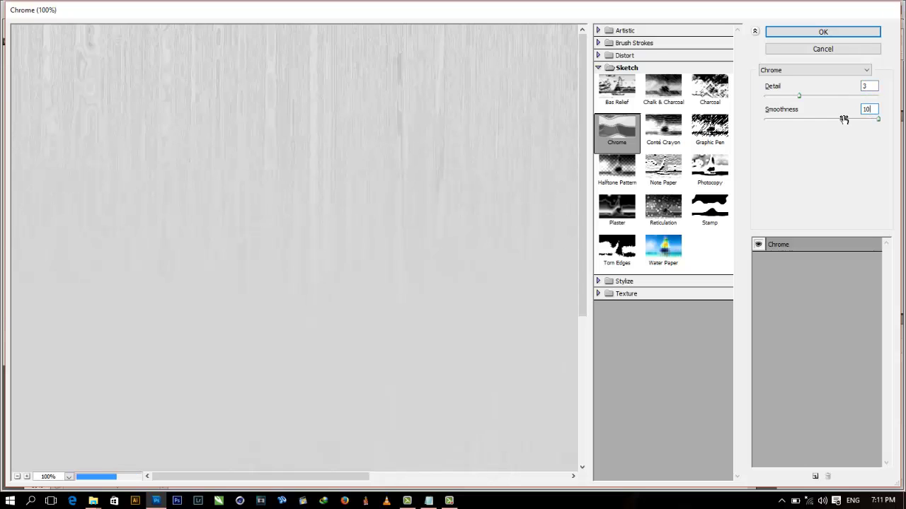
Step: Check the next entry in the Notepad notes and apply the Chrome filter to the layer
left_click(428, 500)
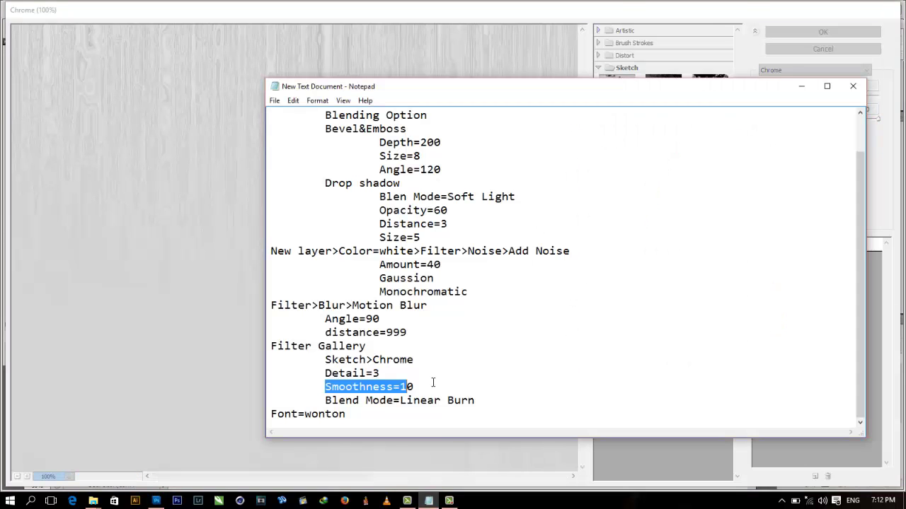
left_click(433, 389)
left_click_drag(325, 400, 462, 402)
left_click(801, 85)
left_click(821, 35)
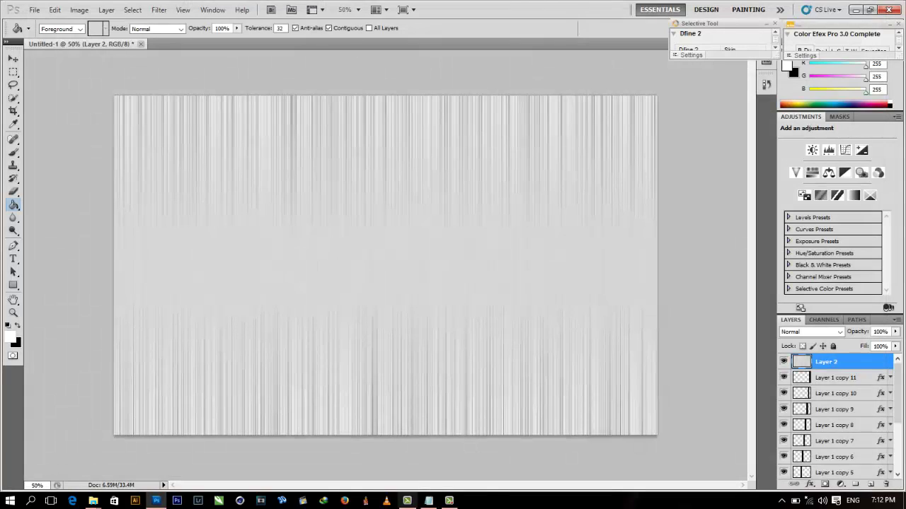
Step: Look up the blend mode in the notes and set Layer 2 to Linear Burn
left_click(429, 501)
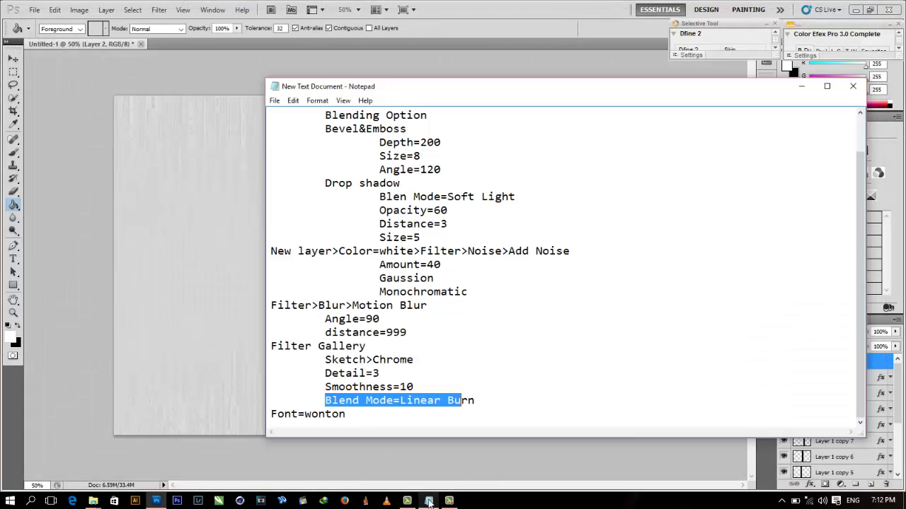
left_click(325, 402)
left_click(548, 5)
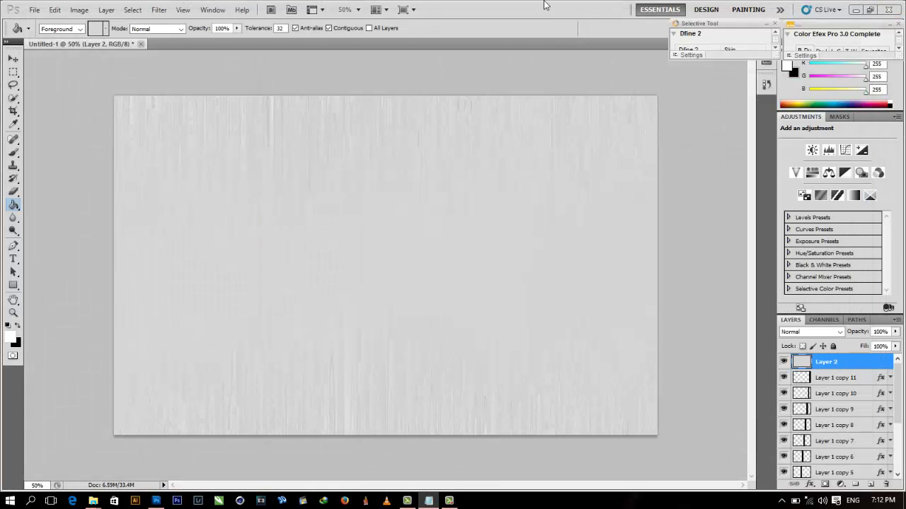
left_click(814, 332)
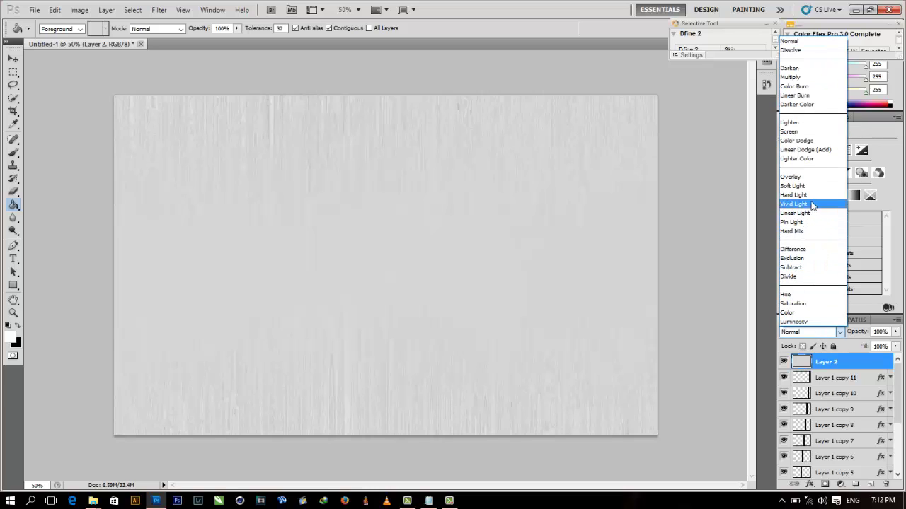
left_click(818, 97)
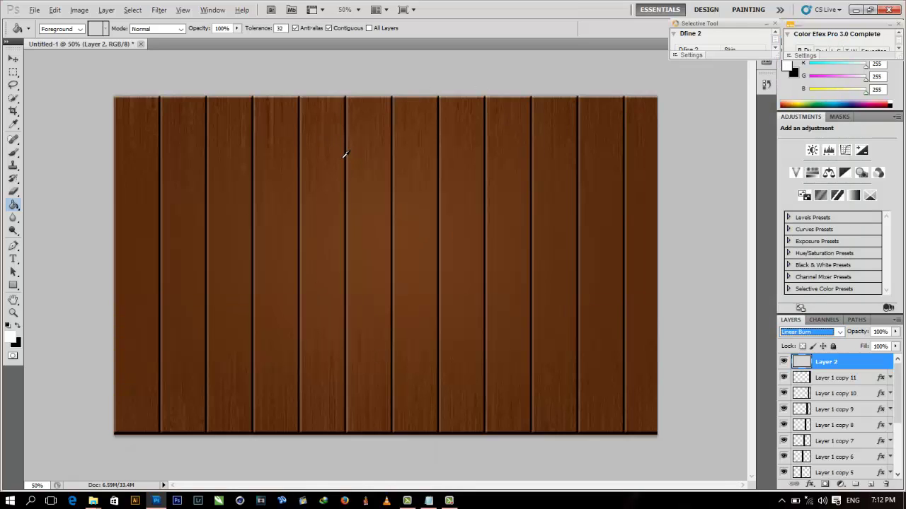
left_click(13, 59)
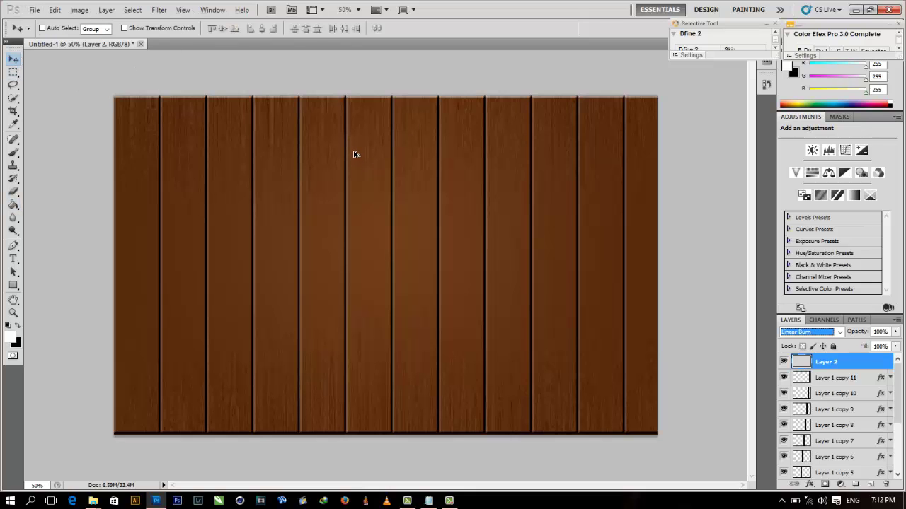
scroll(399, 150, "up", 3)
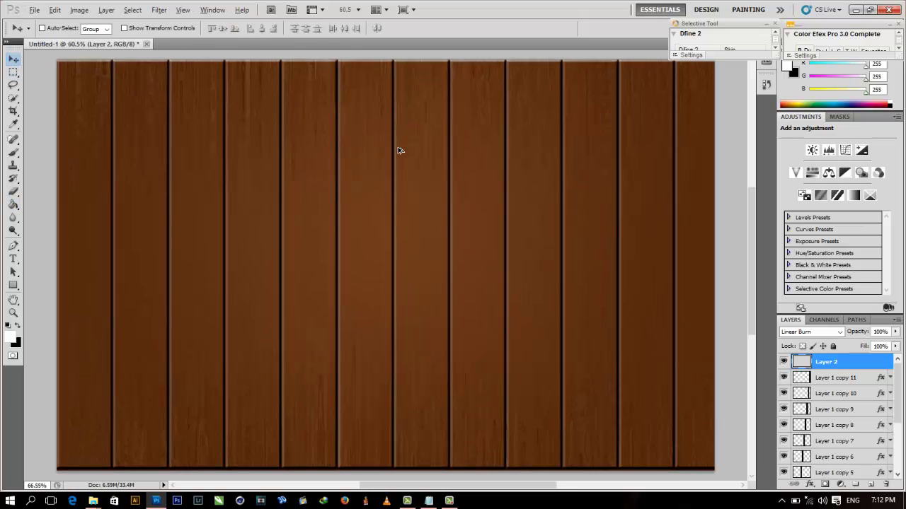
scroll(393, 226, "down", 3)
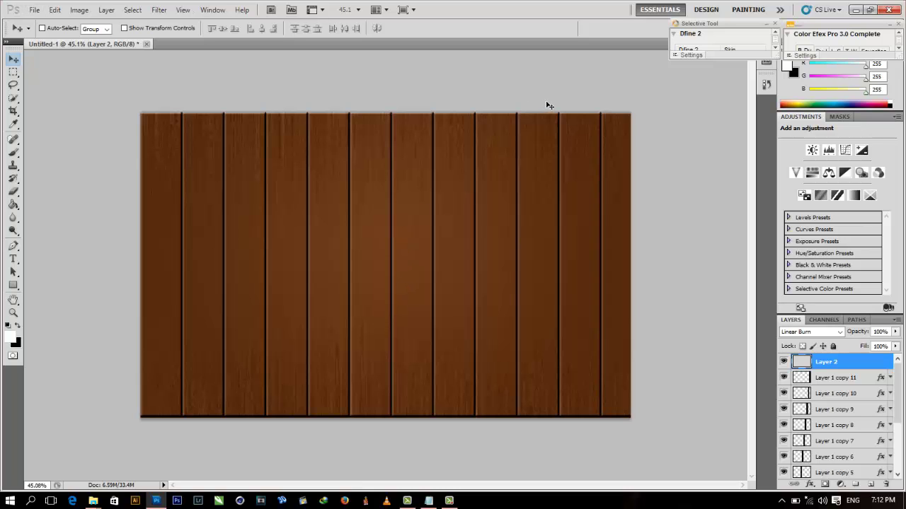
scroll(531, 404, "up", 2)
Step: Look up the text font entry at the end of the Notepad notes and return to the wood document
left_click(428, 500)
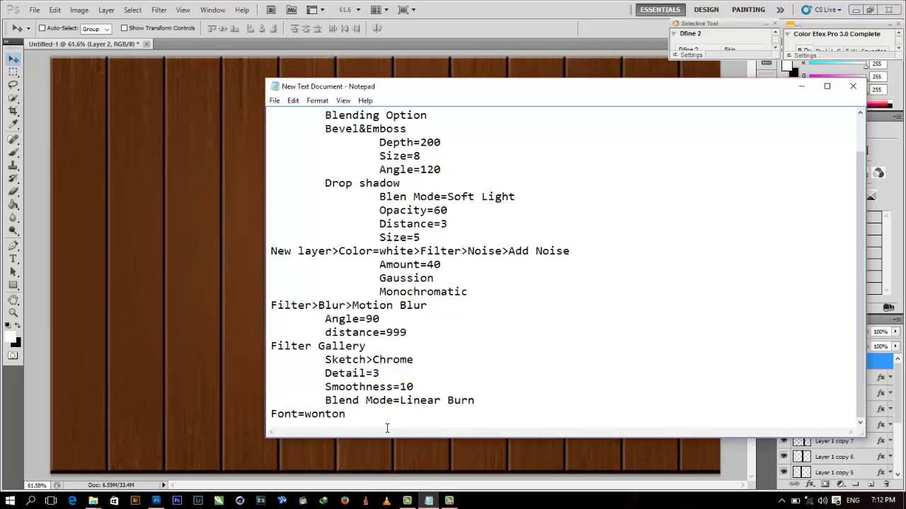
left_click(450, 500)
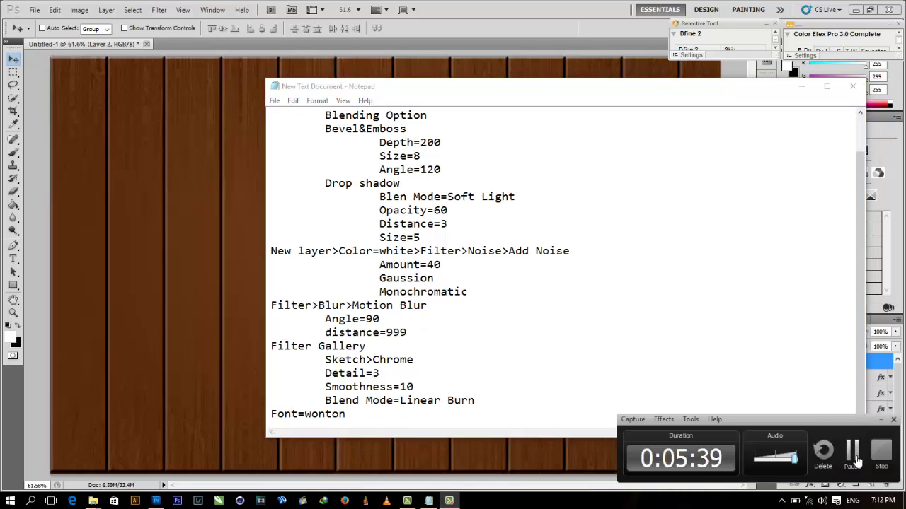
left_click(857, 461)
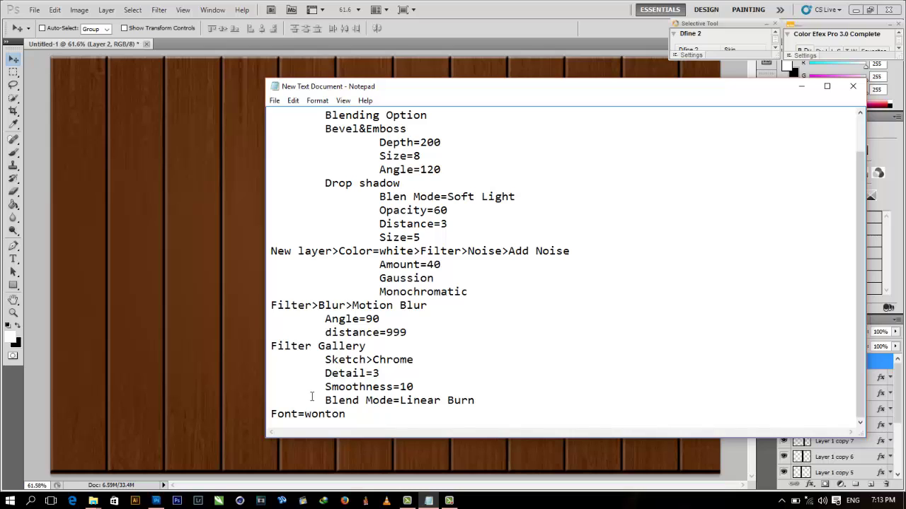
key("shift+Left")
key("shift+Left")
key("shift+Left")
key("shift+Left")
key("shift+Left")
left_click(399, 418)
left_click(801, 86)
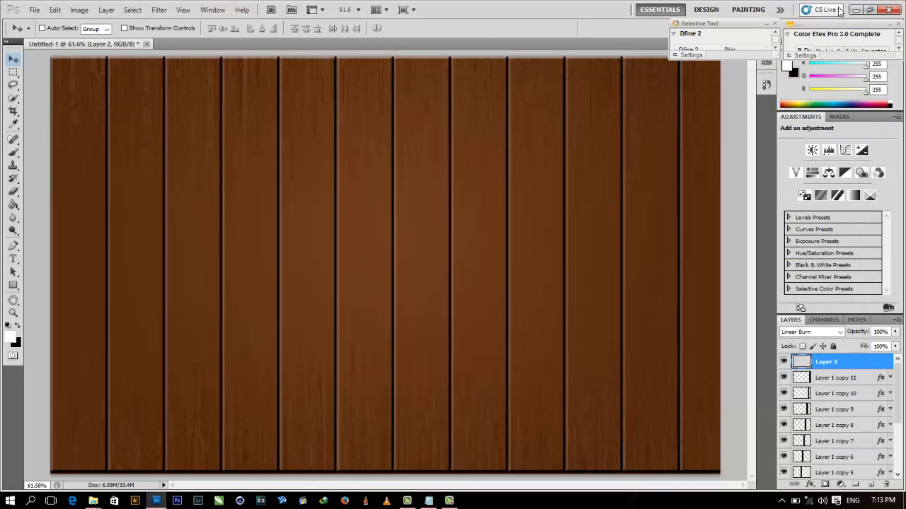
Step: Place lettering image 1 from the lesson folder on the planks, enlarge it to nearly the canvas width and move it slightly down
left_click(854, 9)
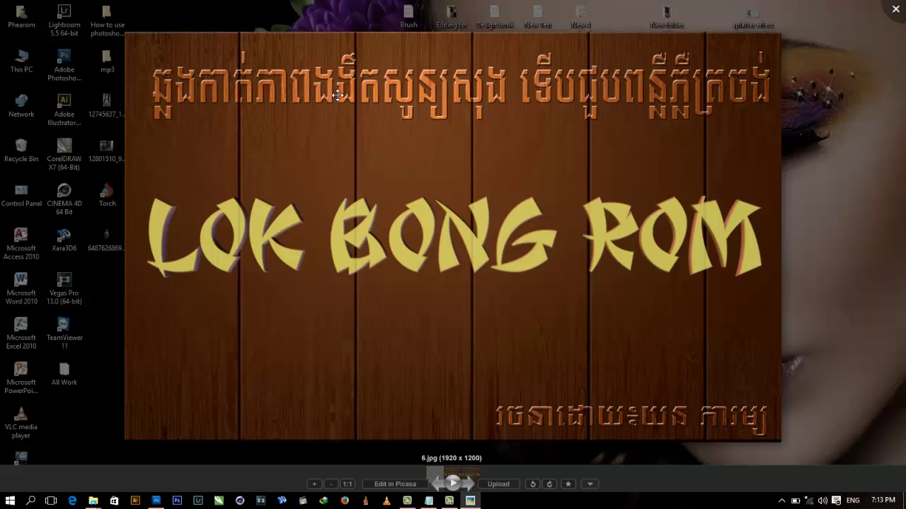
key("Escape")
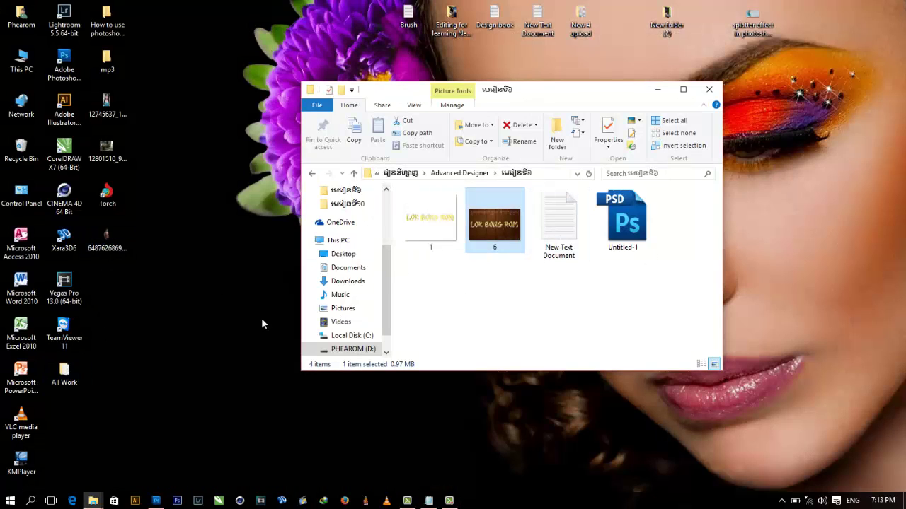
left_click_drag(436, 214, 423, 327)
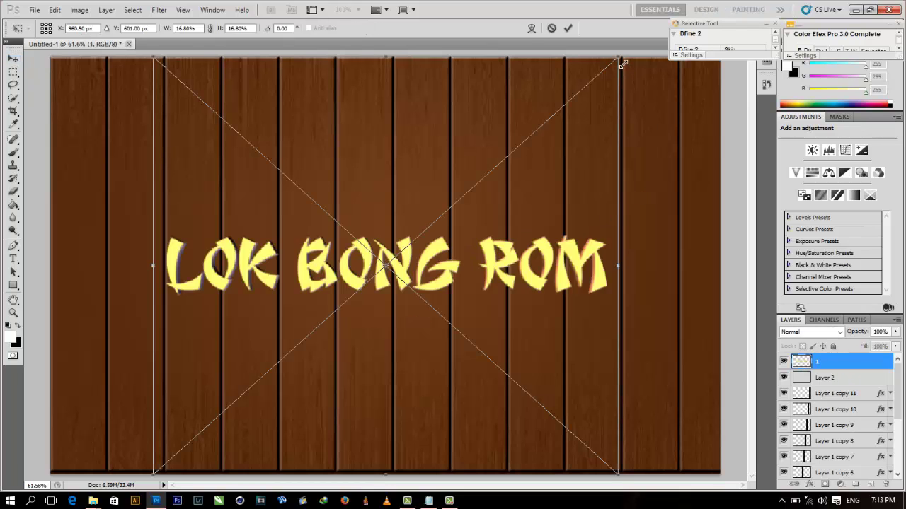
left_click_drag(622, 62, 749, 5)
key("Return")
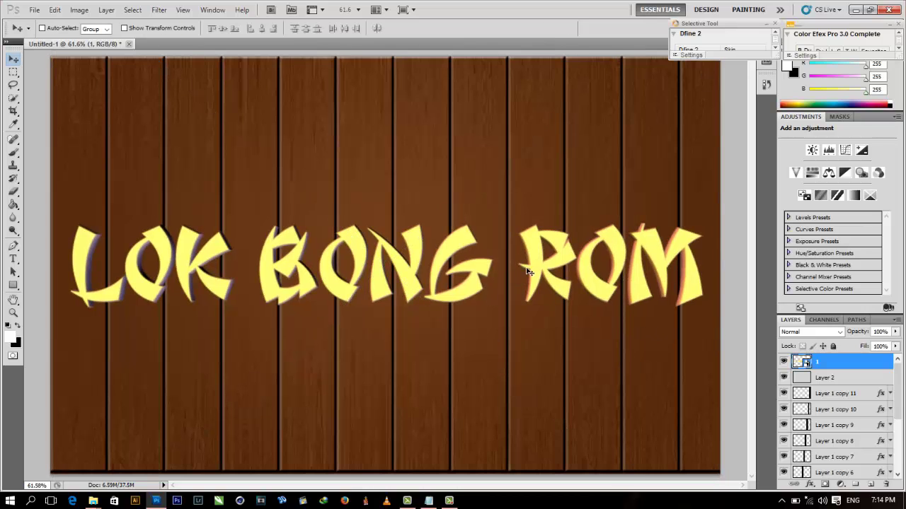
left_click_drag(534, 269, 534, 291)
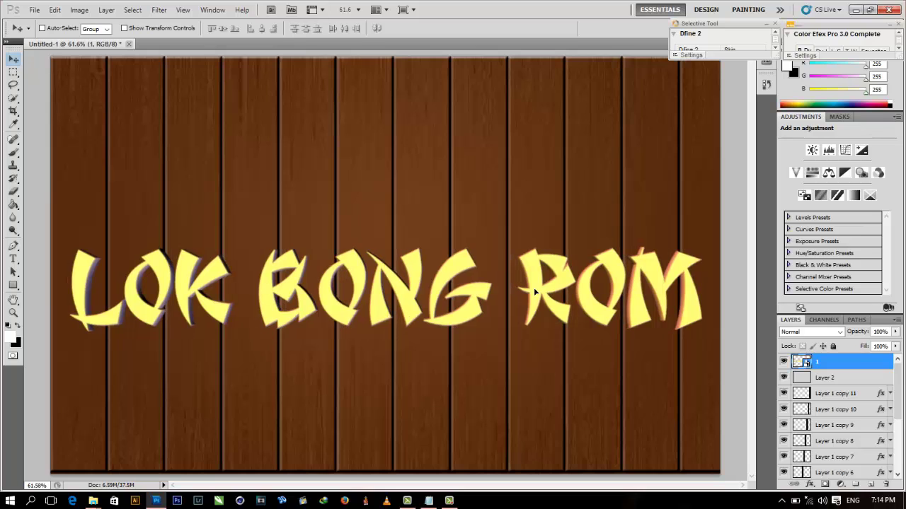
scroll(366, 453, "down", 1)
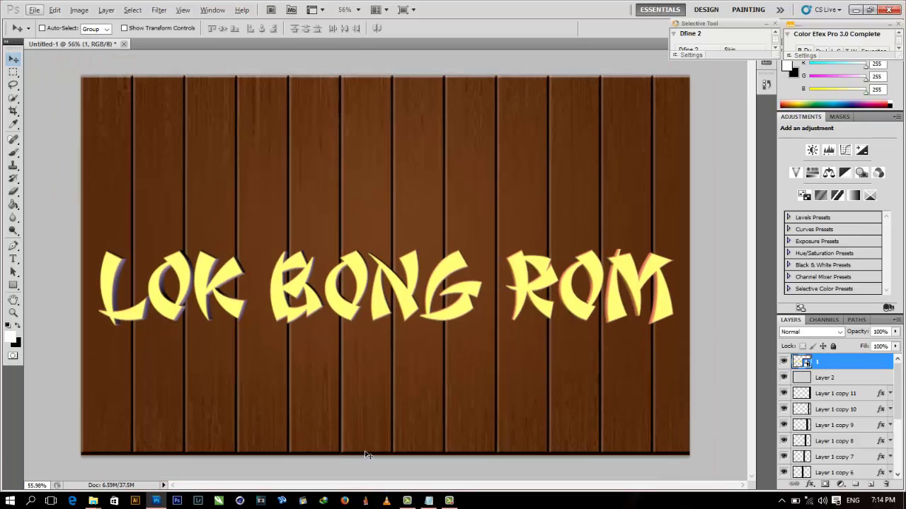
Step: Choose the Type tool and view reference image 6 from the lesson folder for the Khmer heading
left_click(14, 260)
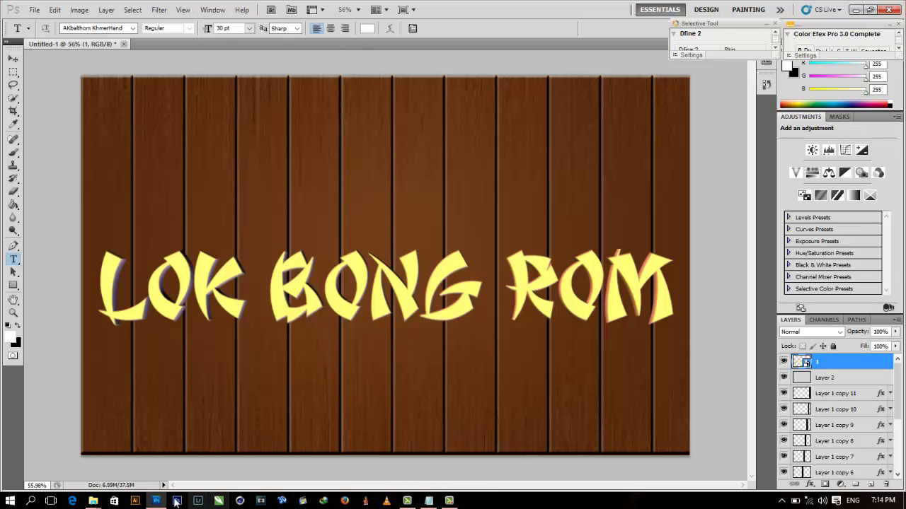
left_click(151, 502)
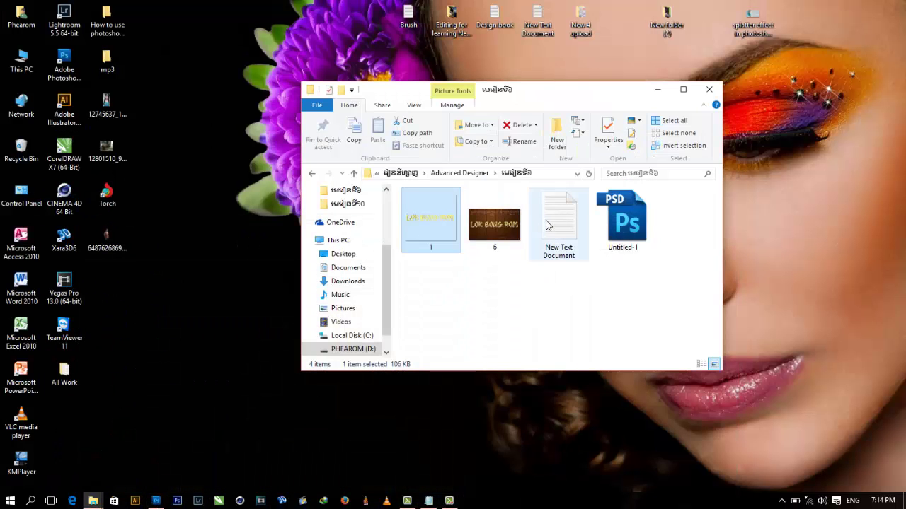
left_click(515, 225)
double_click(475, 211)
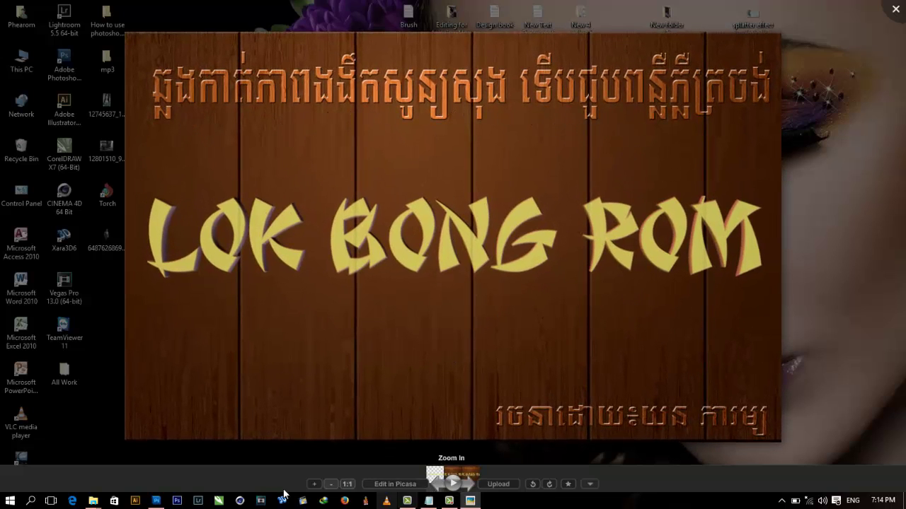
left_click(162, 500)
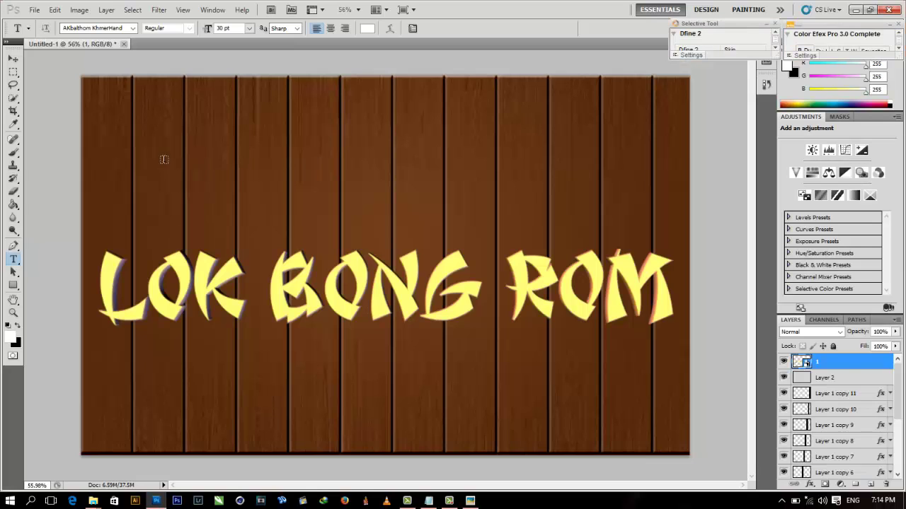
Step: Start a 14 pt Khmer text line above the yellow lettering, reading "ឆ្លងកាត់"
left_click(148, 148)
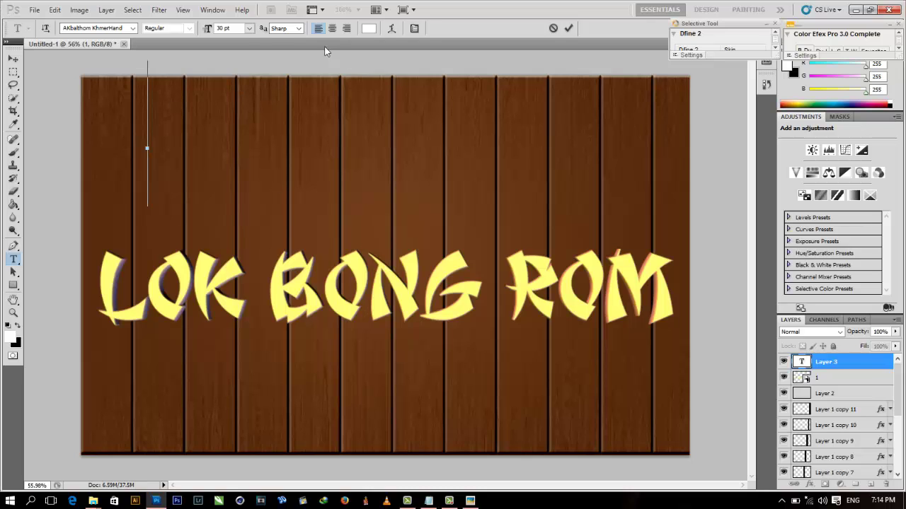
left_click(249, 28)
left_click(240, 132)
type("9")
key("BackSpace")
key("alt+shift")
type("ឆ្ន")
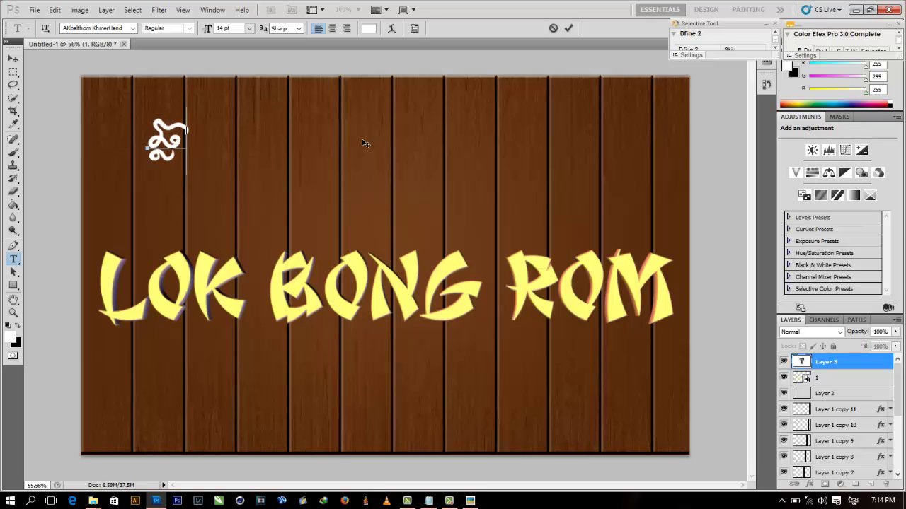
type("ាំ")
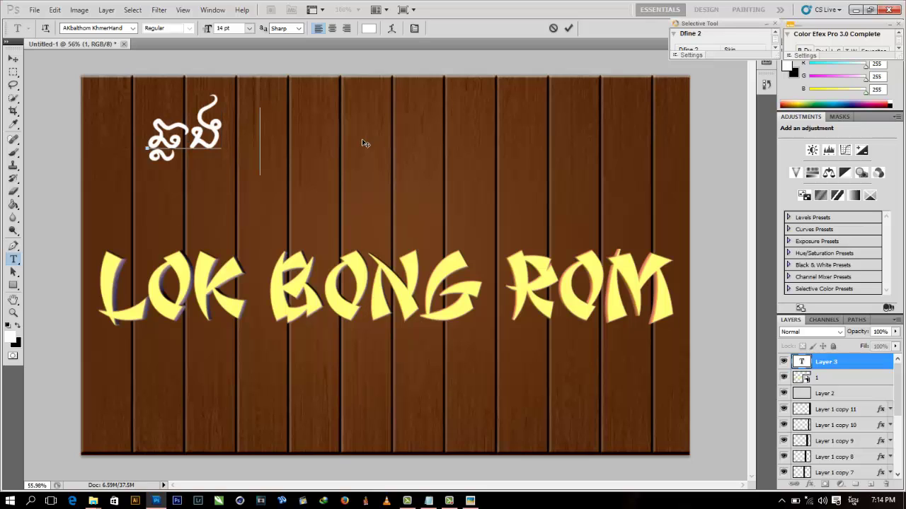
type("កាត់")
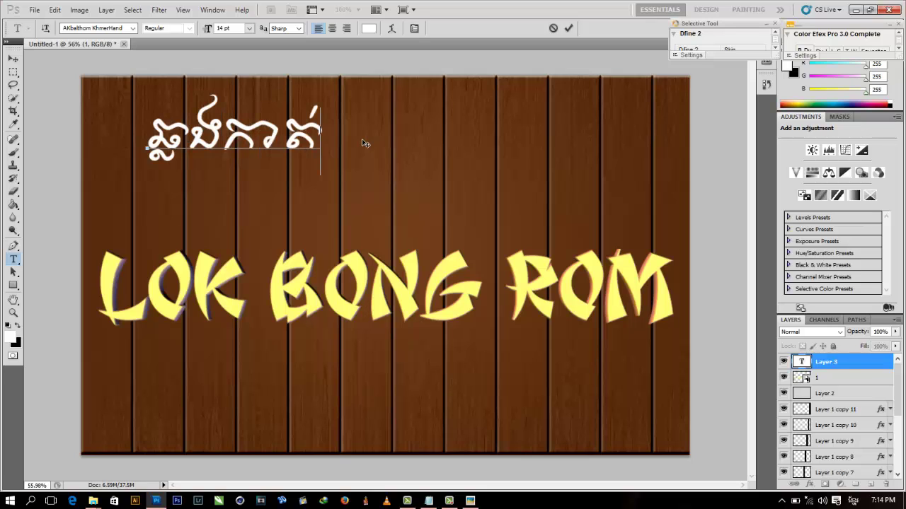
Step: Continue the Khmer heading with "ភាពងងឹត", following the wording in reference image 6
left_click(470, 501)
left_click(469, 501)
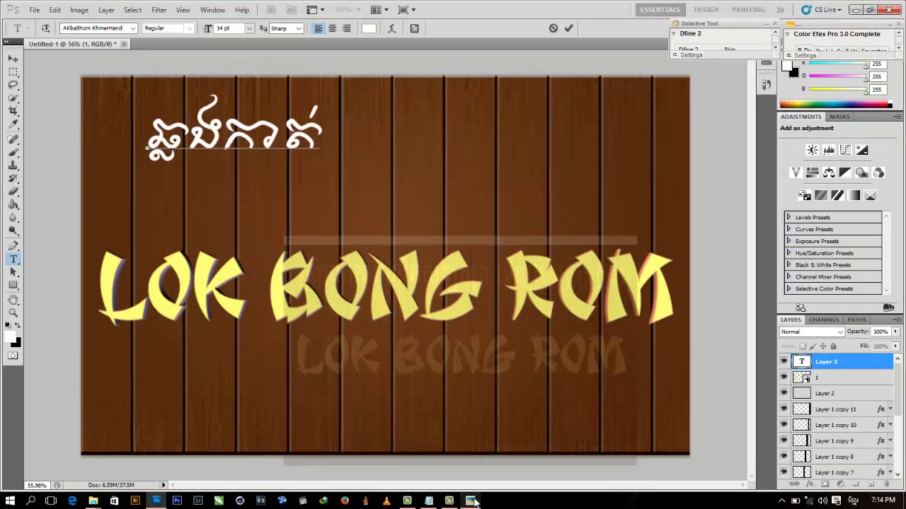
type("កា")
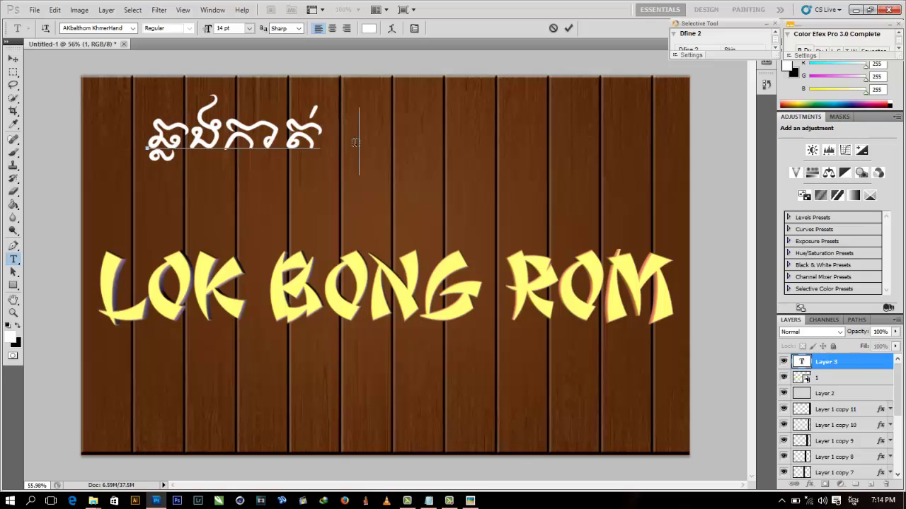
type("ណា")
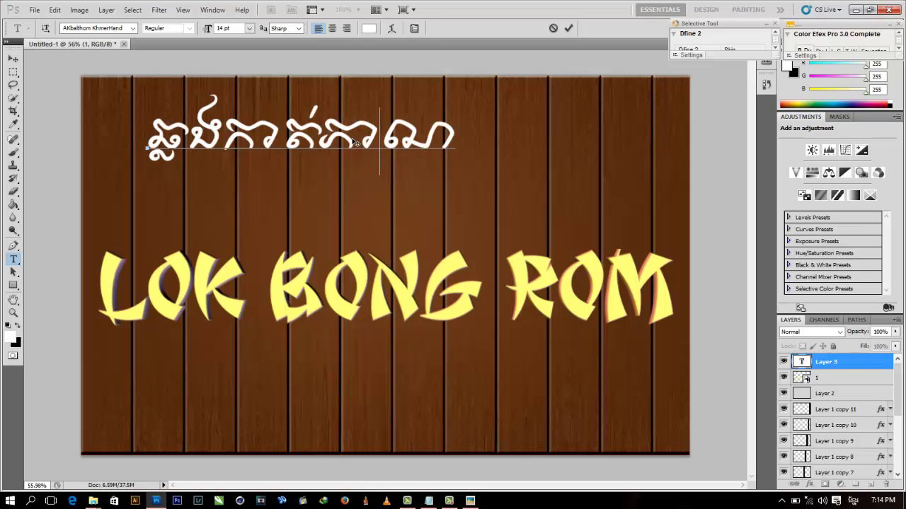
key("BackSpace")
type("៣អអ")
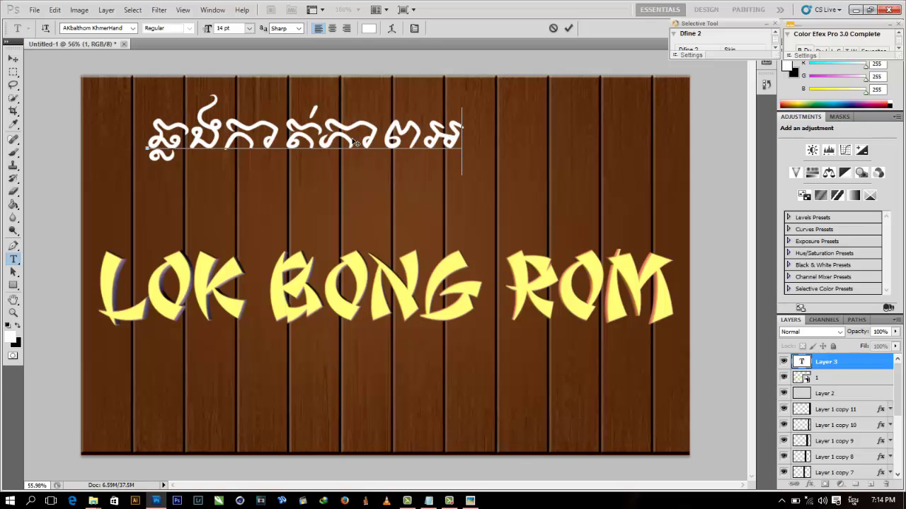
key("BackSpace")
key("BackSpace")
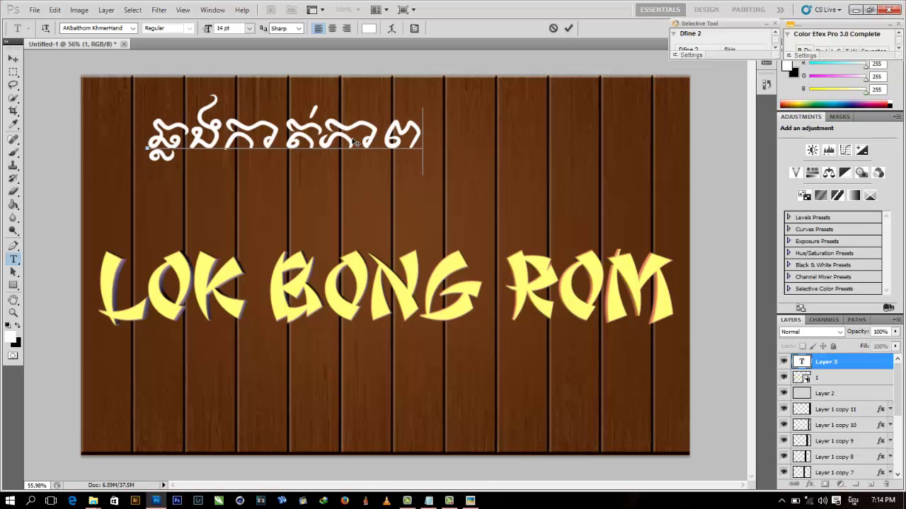
type("សស៊ីត")
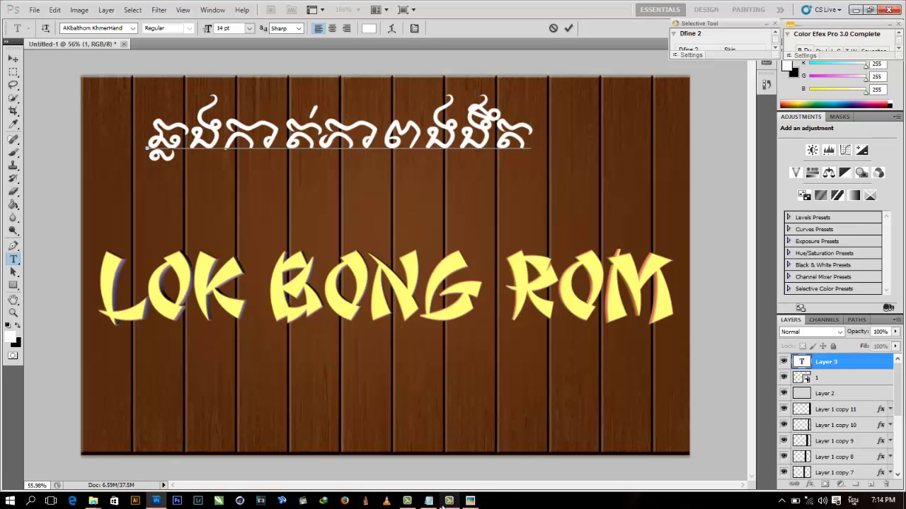
Step: Append "សូន្យសុង" to the Khmer heading and shift the text line left and slightly down to make room
mouse_move(446, 504)
type("ស")
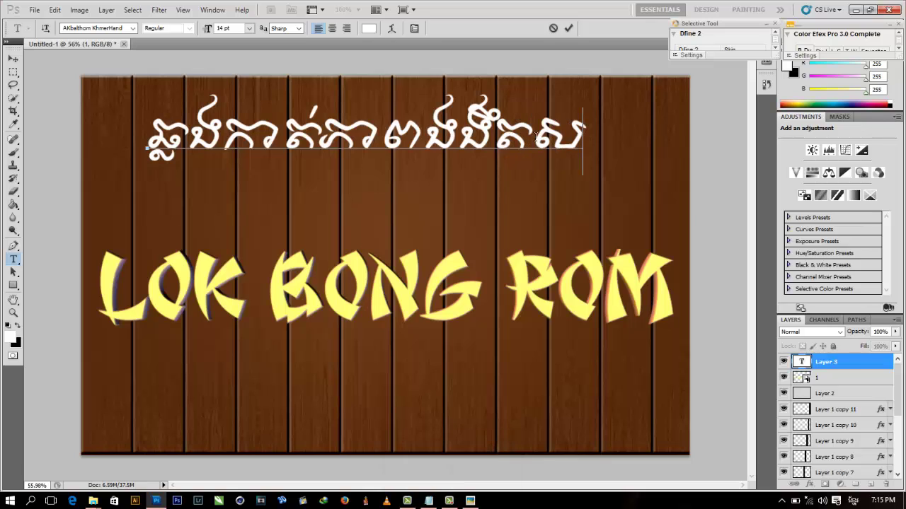
type("ុ")
key("BackSpace")
type("ូនល")
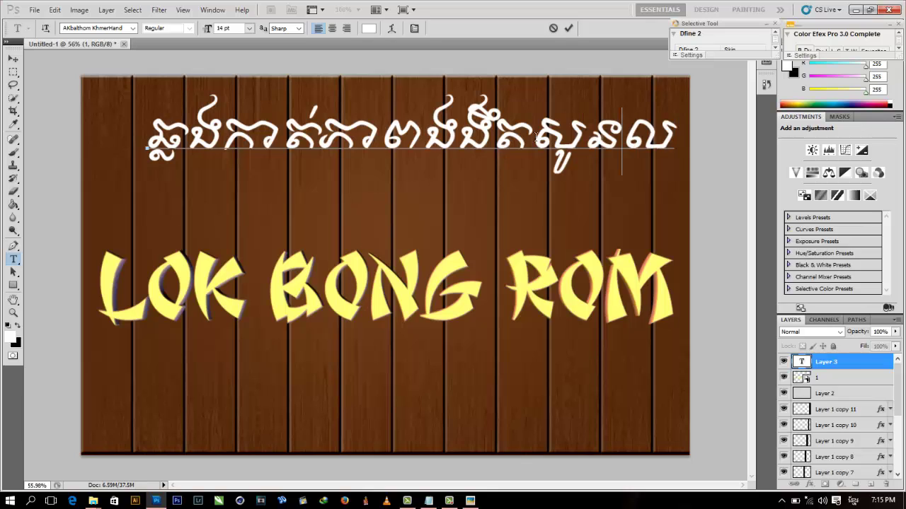
key("BackSpace")
type("្យ")
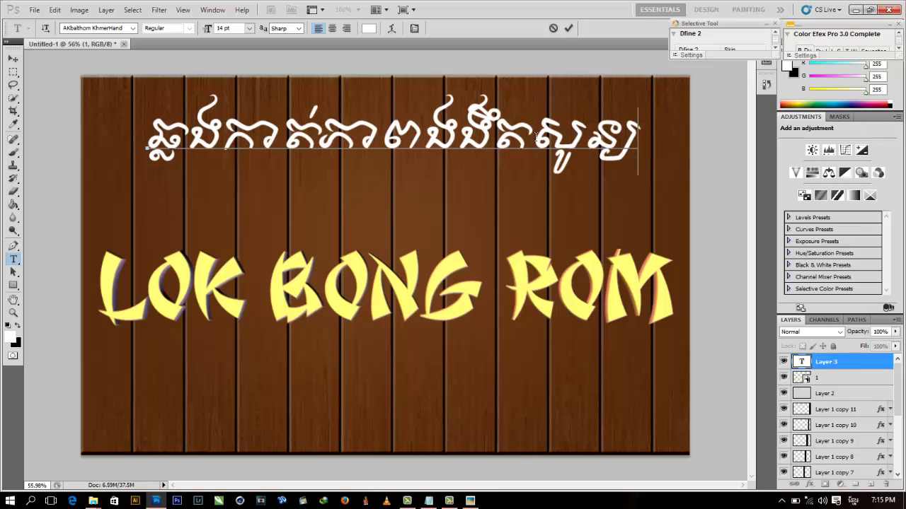
type("សុ")
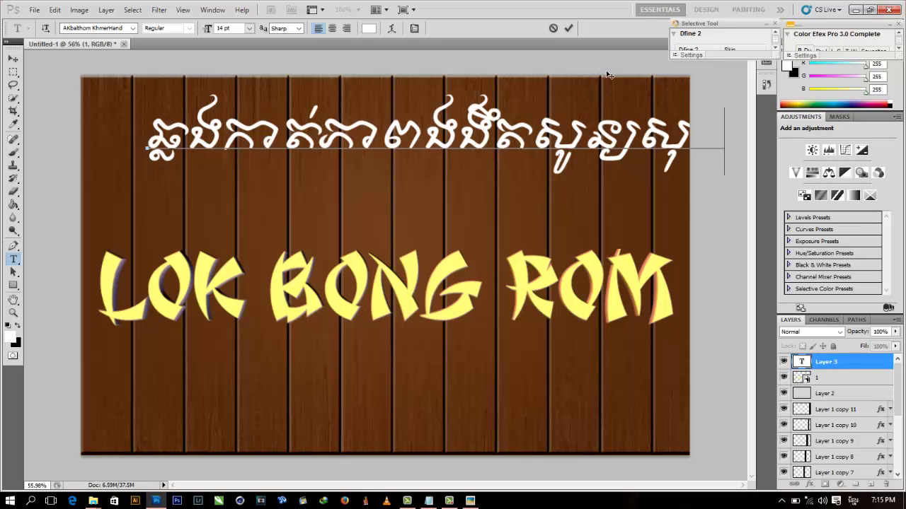
left_click_drag(607, 75, 303, 111)
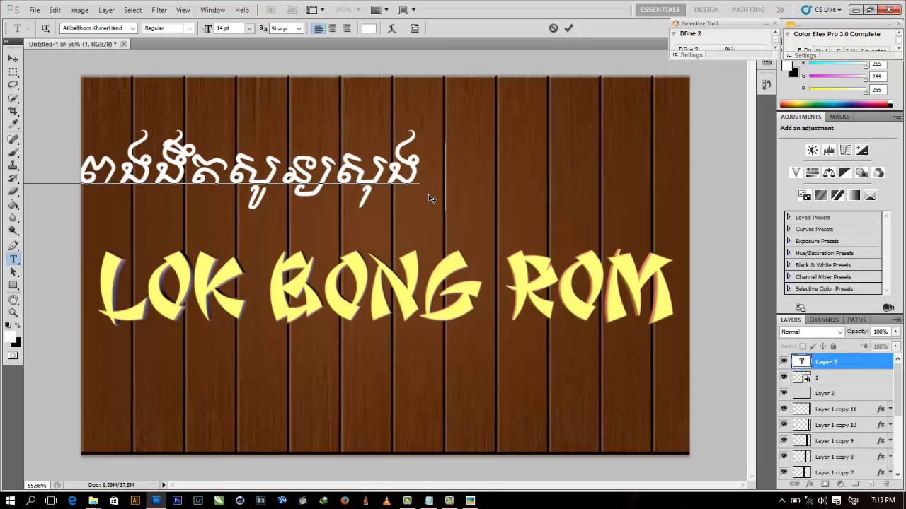
Step: Add a gap after "សុង" and continue the Khmer heading with "ទើបជួប"
type("ត")
key("BackSpace")
type("ថ្មី")
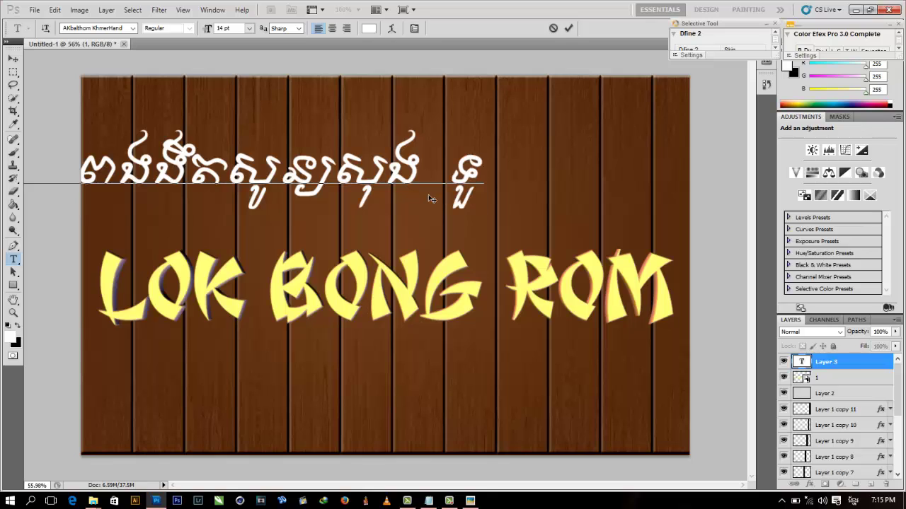
key("BackSpace")
key("BackSpace")
key("BackSpace")
type("ើ")
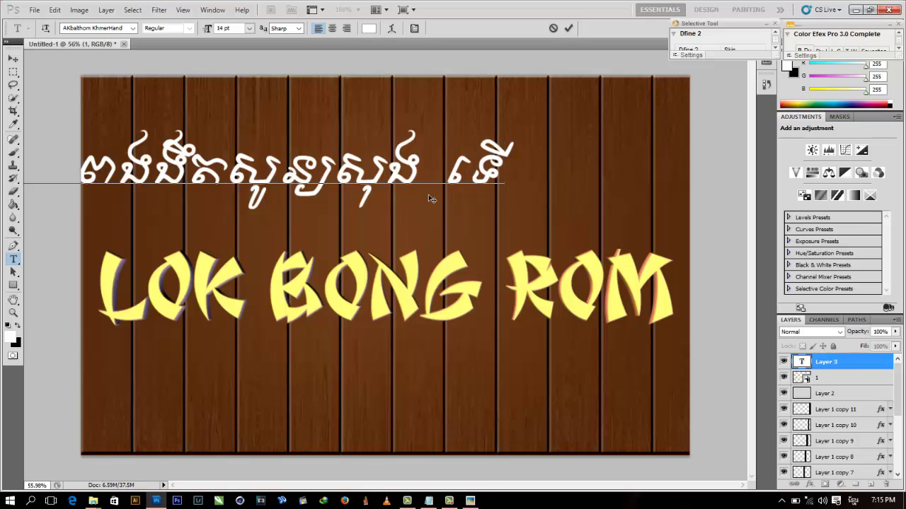
type("ប")
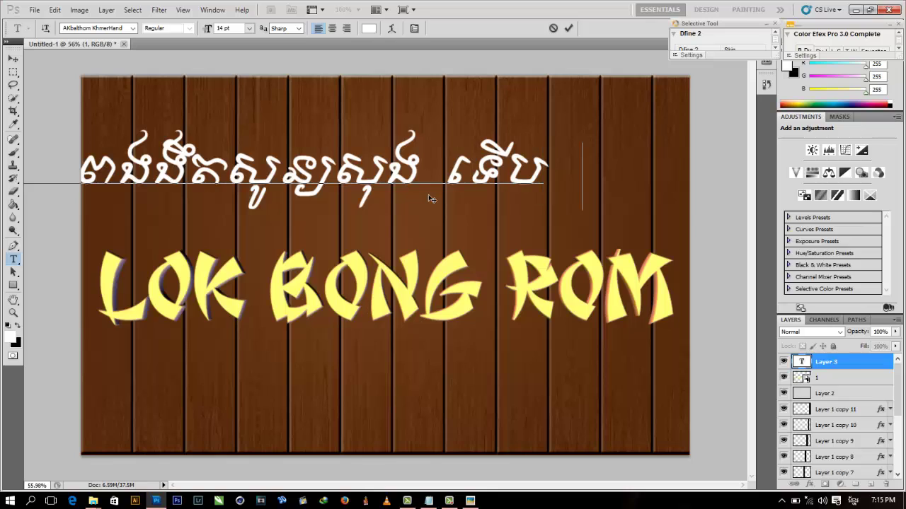
type("ជួ ប")
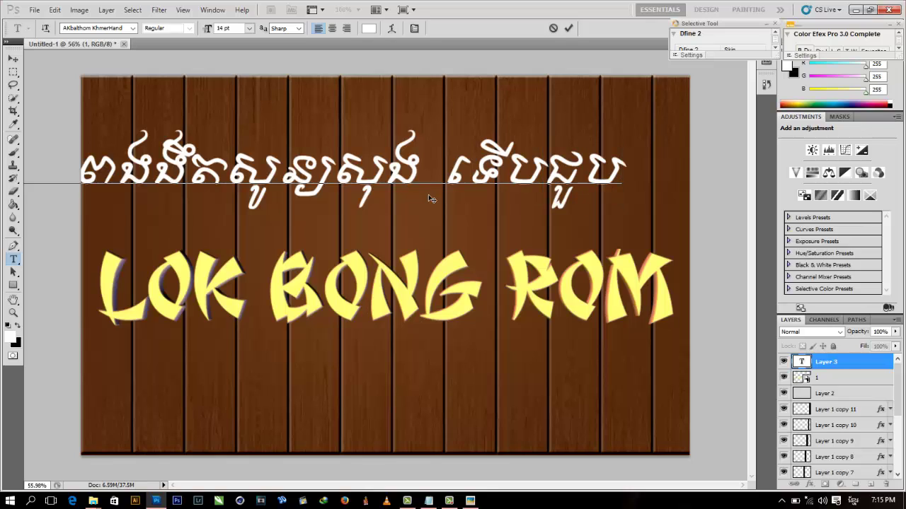
Step: Append "ពន្លឺភ្លឺ" to the Khmer heading, shifting the line further left to keep its end on the canvas
type("ក")
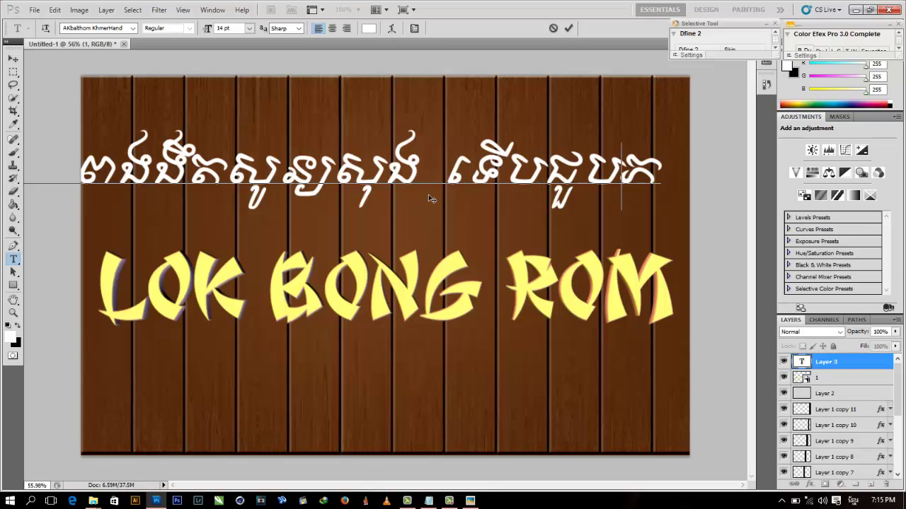
key("BackSpace")
type("ពន្ល")
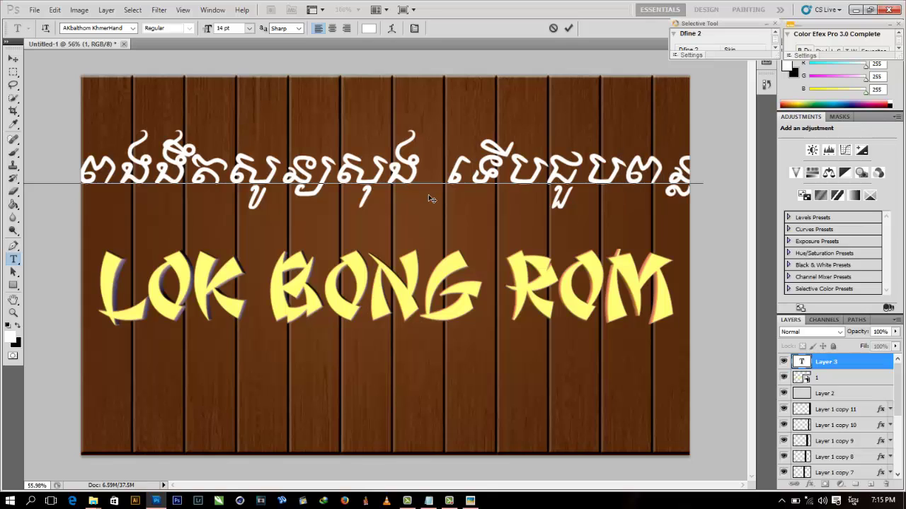
type("ី")
left_click_drag(488, 285, 340, 278)
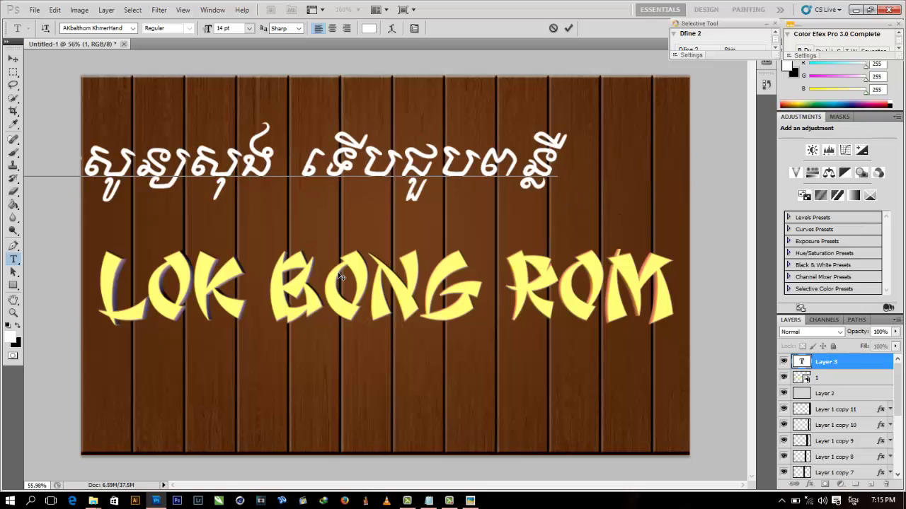
type("ក")
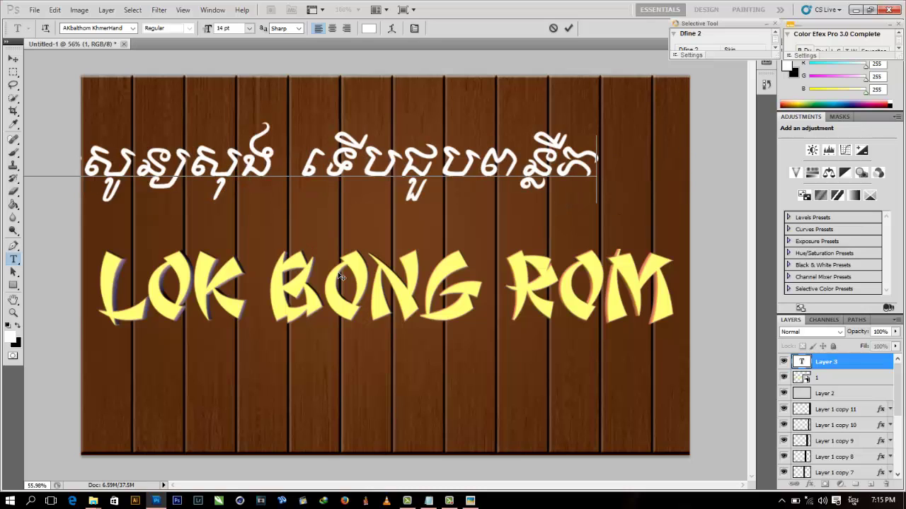
type("្លី")
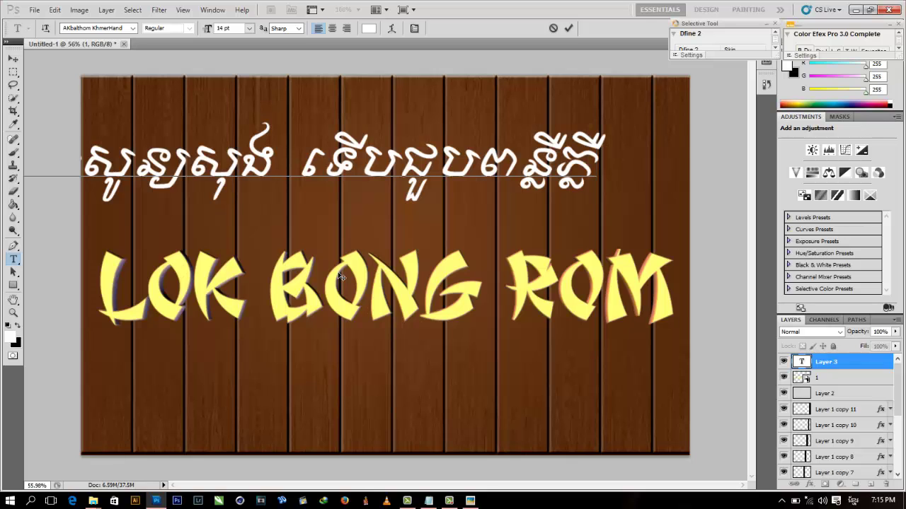
Step: Finish the Khmer heading with "ត្រចង់", shifting the line left and checking the wording against reference image 6
left_click(469, 501)
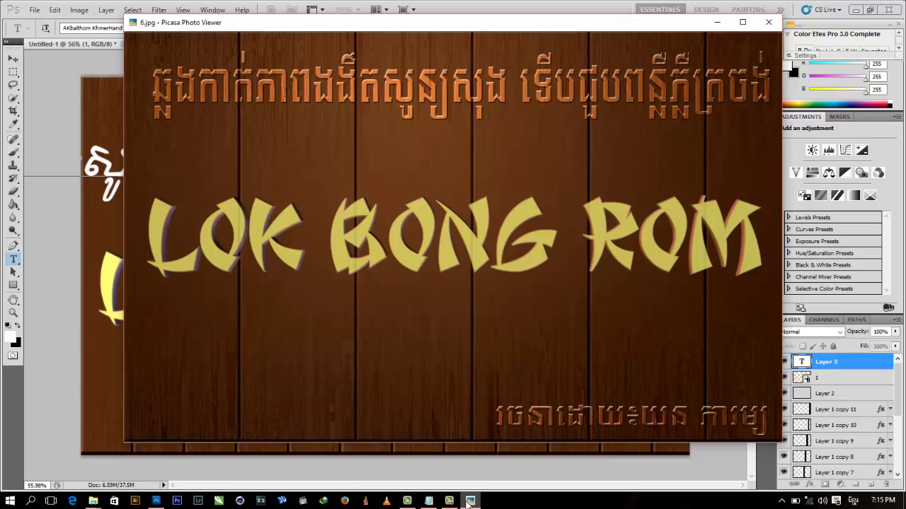
left_click(469, 501)
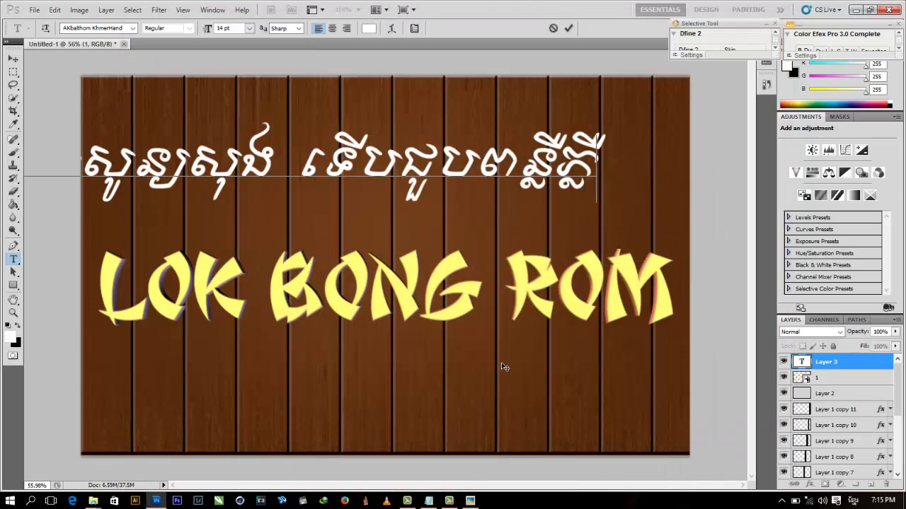
type("ក្រ")
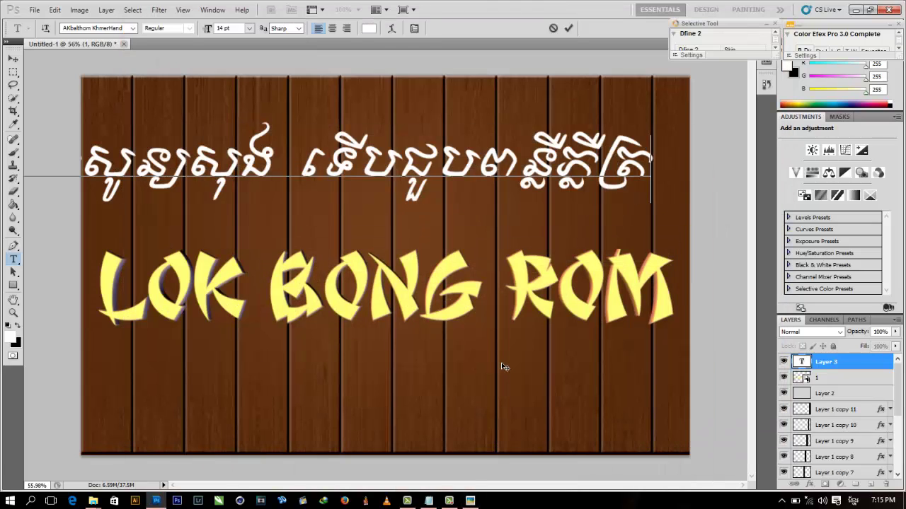
left_click_drag(509, 388, 434, 379)
type("ចង់")
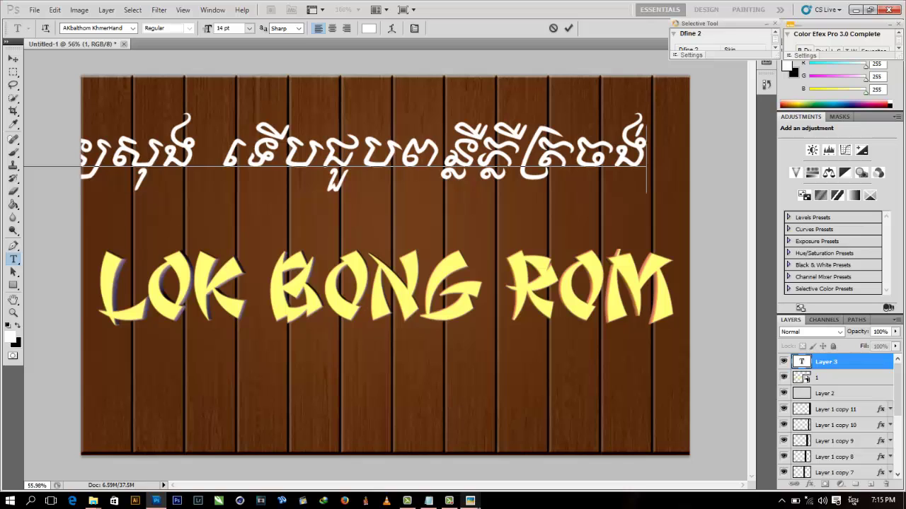
left_click(470, 501)
left_click(471, 502)
Step: Set the whole Khmer heading to 8 pt, fit it across the planks above the yellow lettering and commit the text
key("ctrl+a")
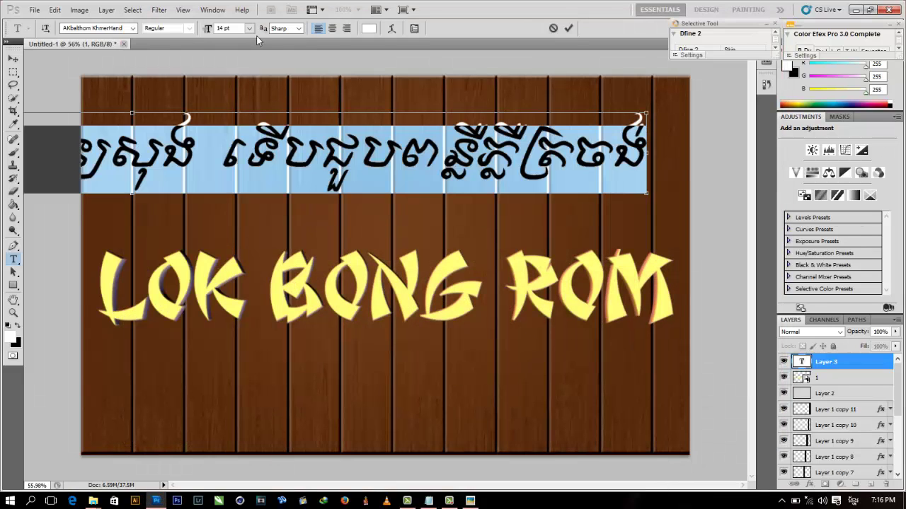
left_click(249, 29)
left_click(245, 111)
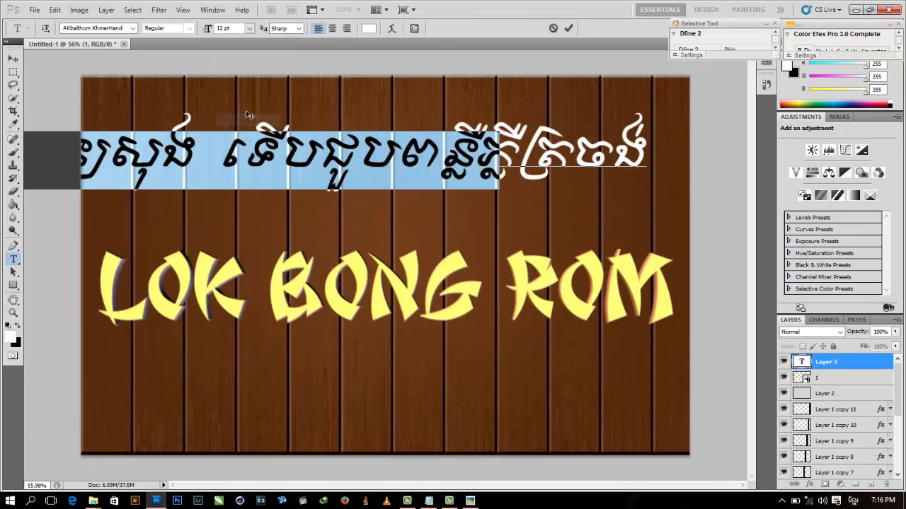
left_click(249, 28)
left_click(246, 72)
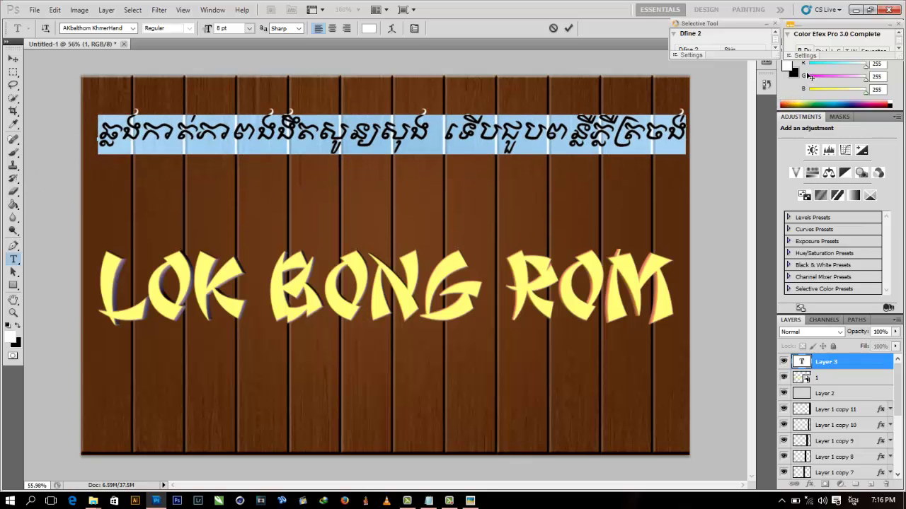
left_click(569, 28)
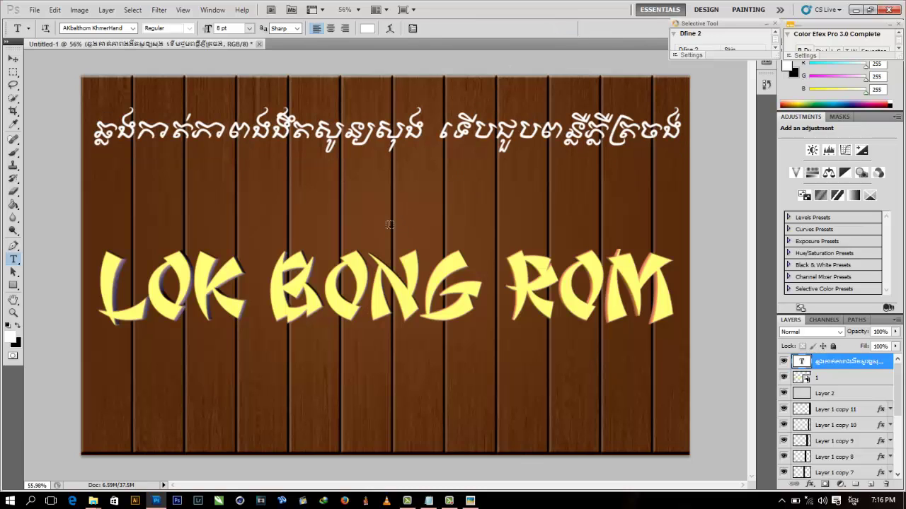
Step: Open the blending options of the Khmer text layer and set its fill opacity to 0%
right_click(837, 362)
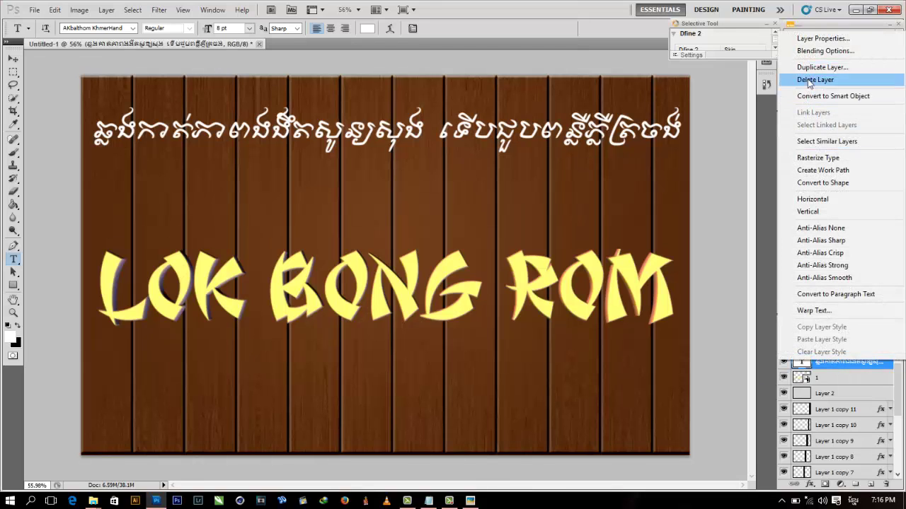
left_click(825, 51)
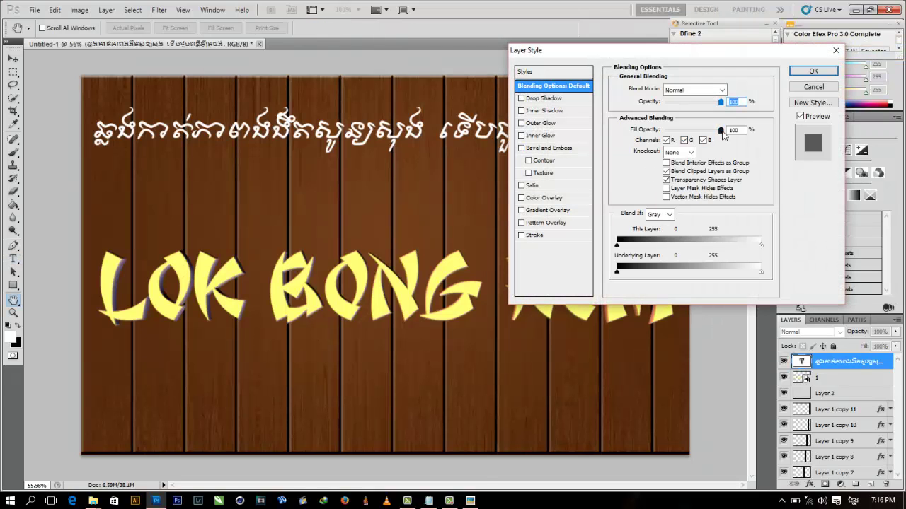
left_click_drag(721, 130, 665, 131)
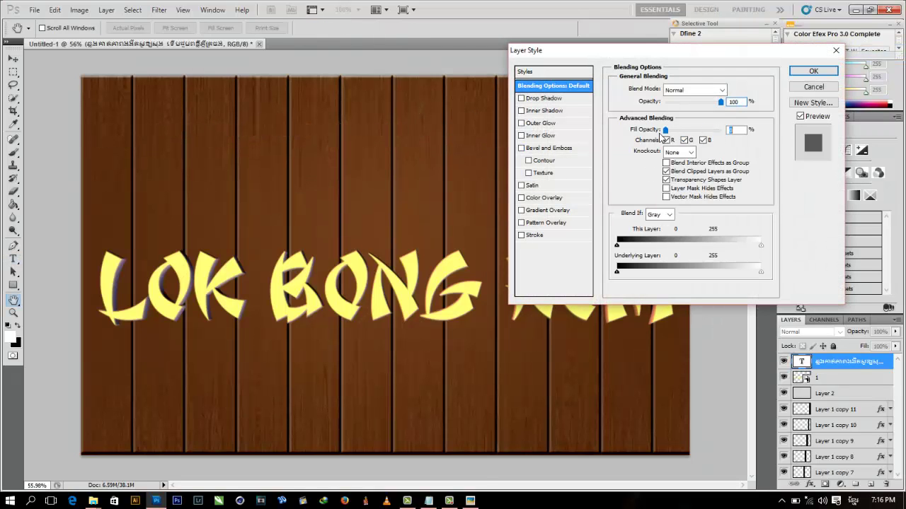
left_click(542, 148)
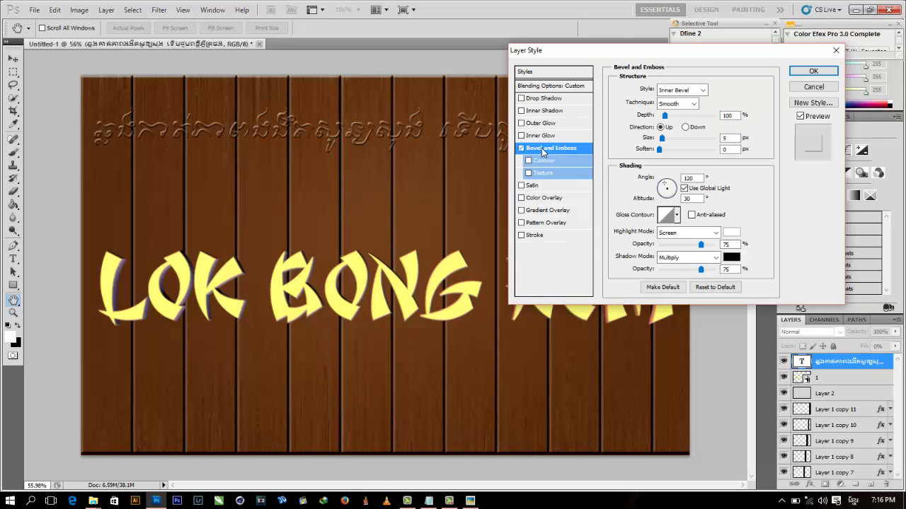
left_click(521, 148)
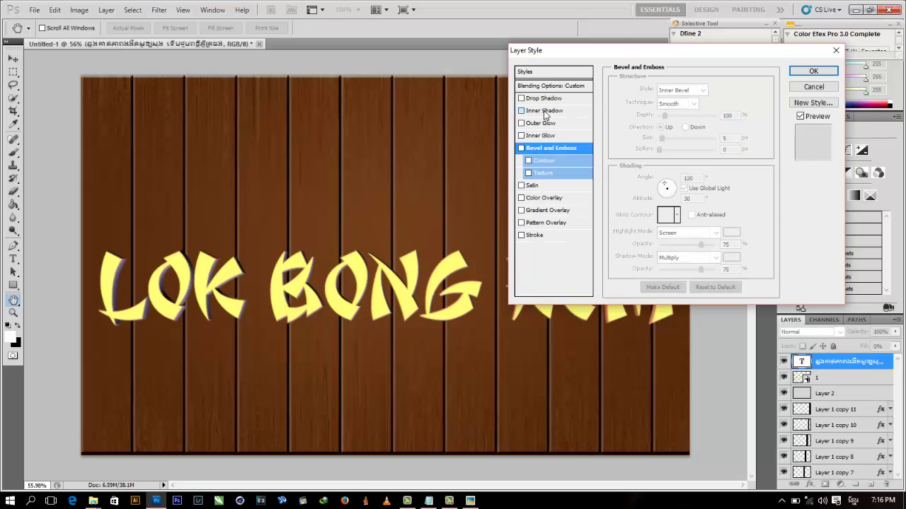
left_click(522, 112)
left_click(521, 111)
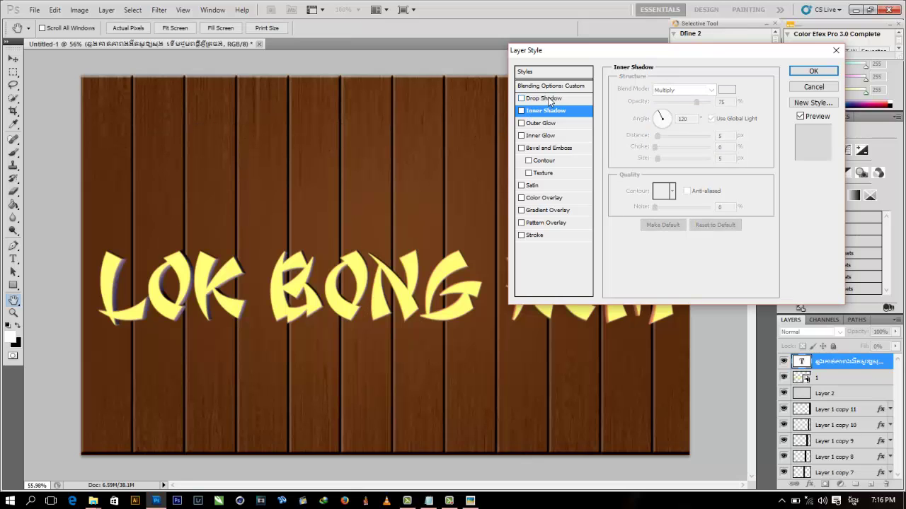
Step: Add a drop shadow with raised opacity and a smooth inner bevel to the Khmer heading
left_click(548, 99)
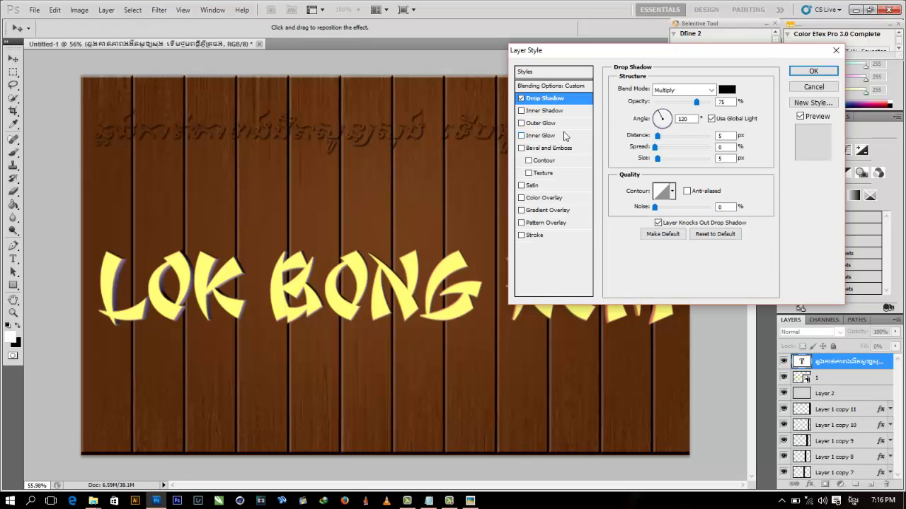
left_click_drag(697, 102, 710, 102)
left_click(540, 149)
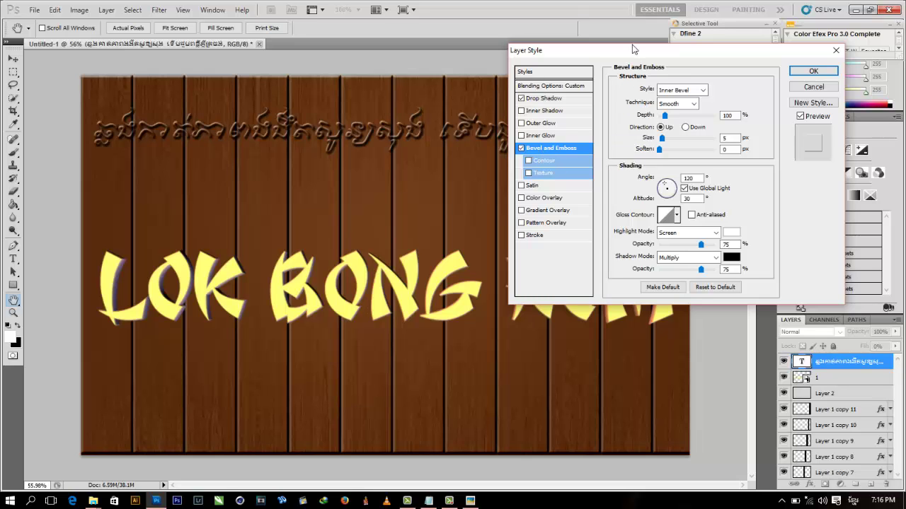
left_click_drag(633, 49, 442, 184)
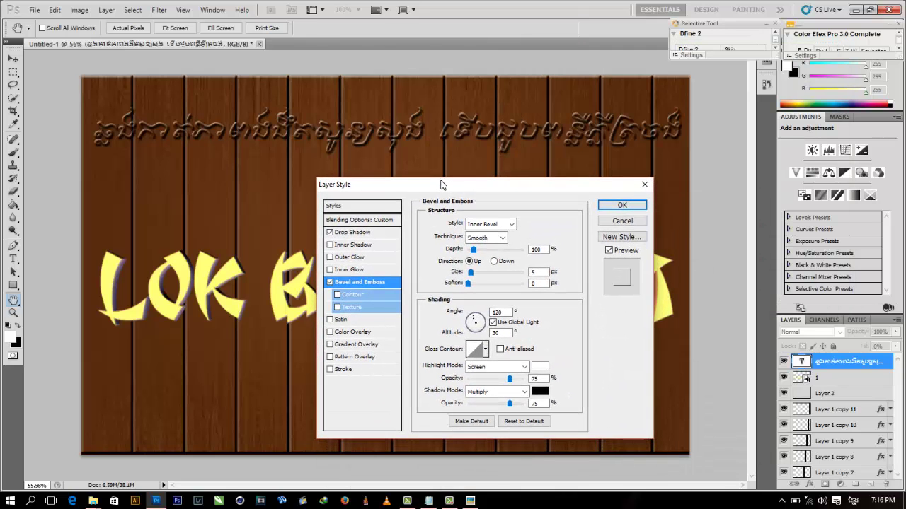
Step: Add a white (ffffff) outside stroke to the Khmer heading and apply its layer style
left_click(345, 370)
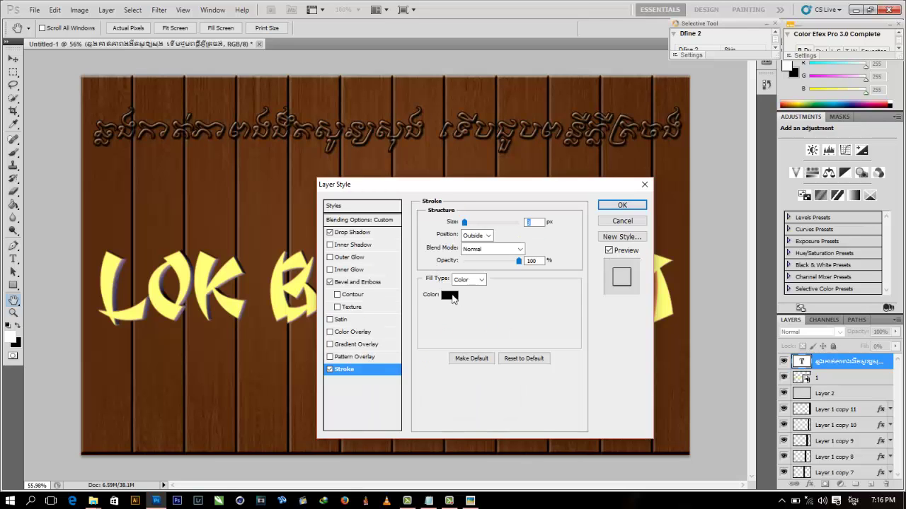
left_click(450, 296)
left_click(409, 150)
mouse_move(408, 150)
left_mouse_down()
mouse_move(309, 137)
mouse_move(305, 126)
left_mouse_up()
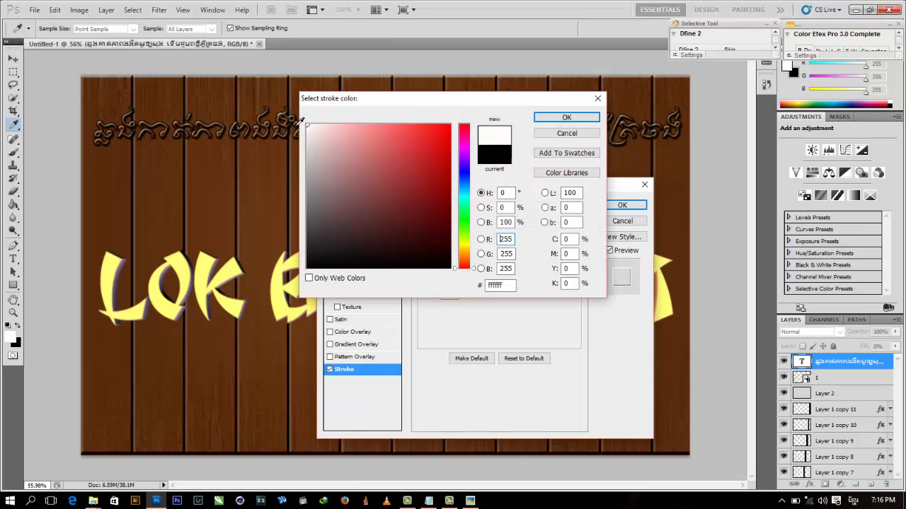
left_click(566, 116)
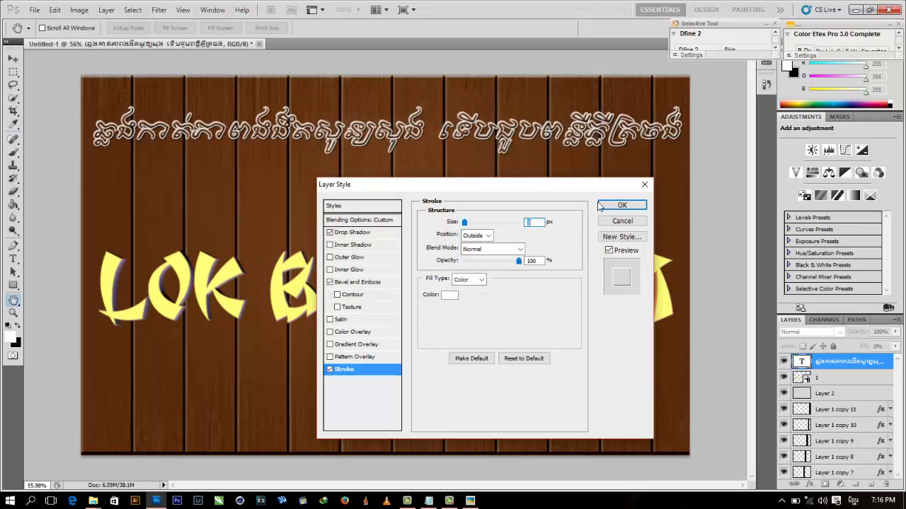
left_click(621, 204)
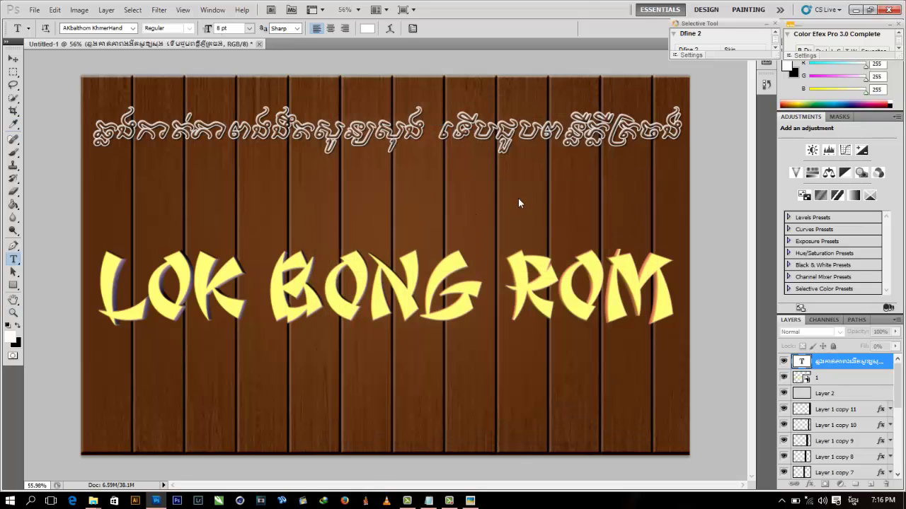
Step: Stretch the Khmer heading downward to about 11.24 pt without changing its width, and commit the transform
key("ctrl+t")
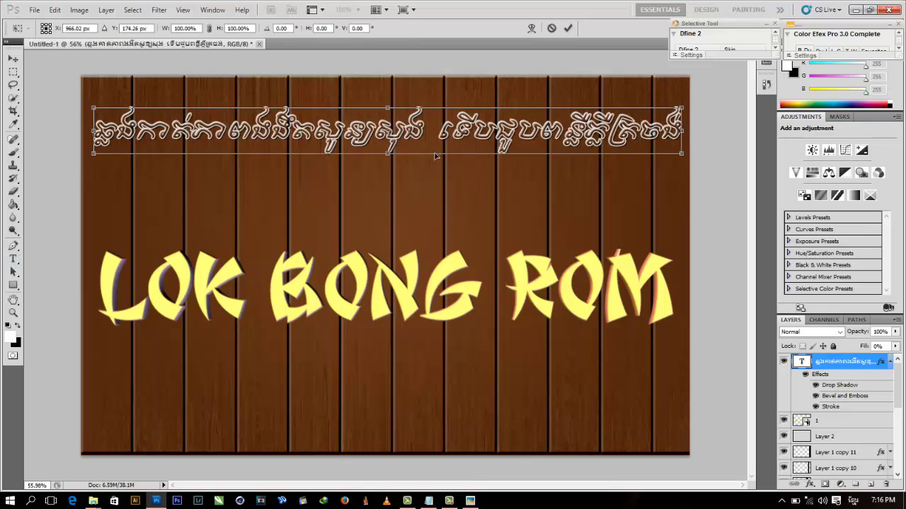
left_click_drag(395, 159, 397, 175)
key("Return")
left_click(13, 259)
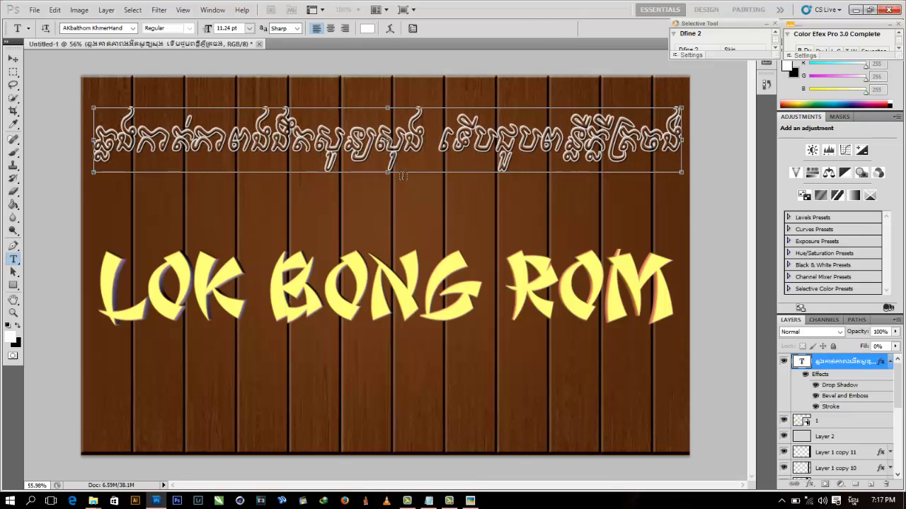
left_click(449, 501)
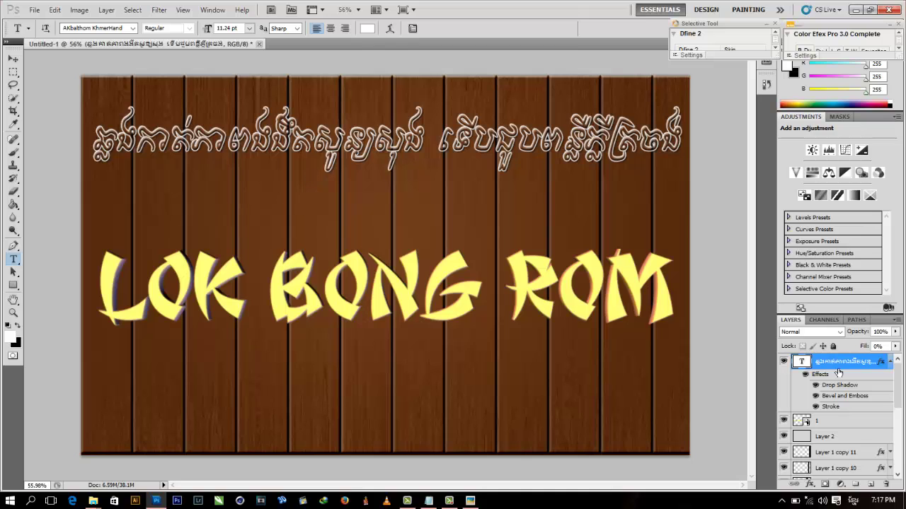
double_click(886, 364)
left_click(618, 222)
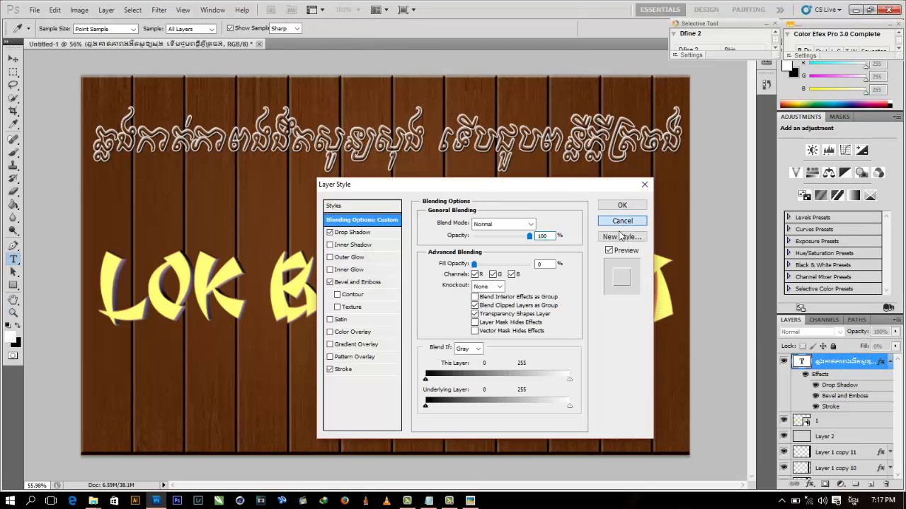
Step: Open the blending options of the yellow lettering layer and add a 3 px white (ffffff) outside stroke
right_click(851, 422)
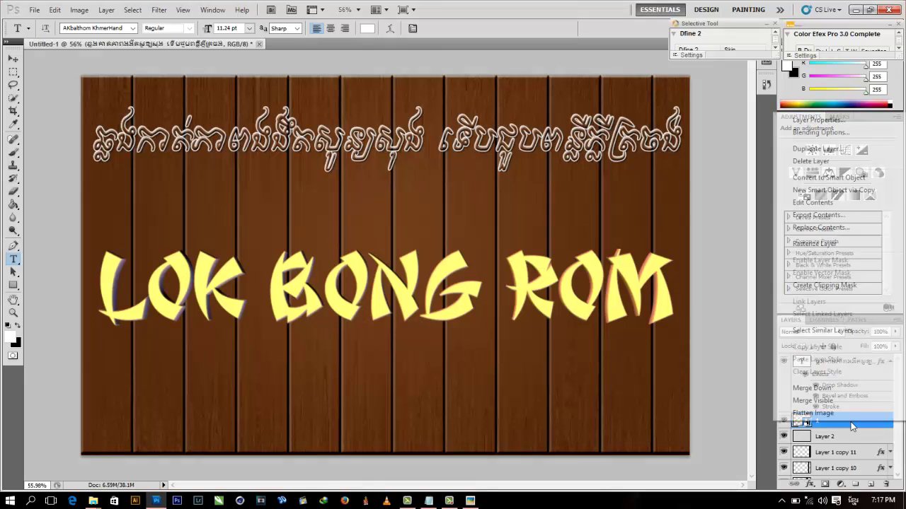
key("Escape")
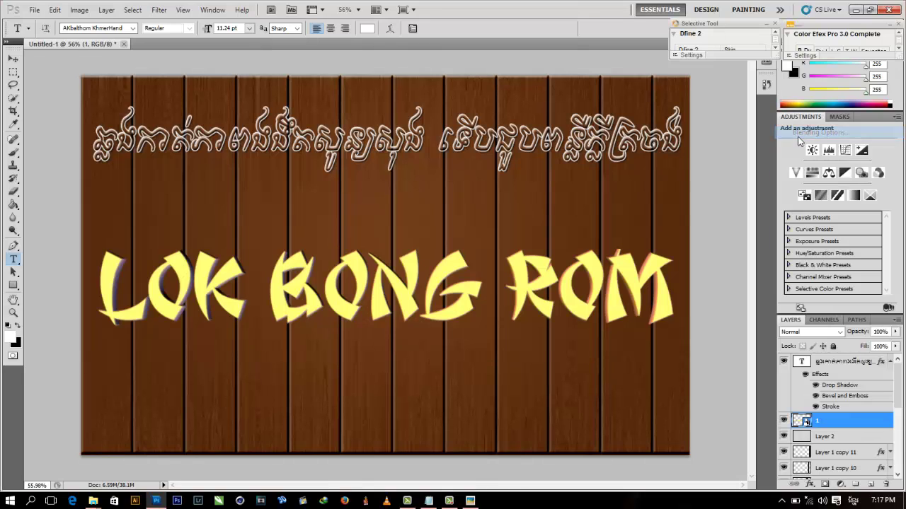
key("h")
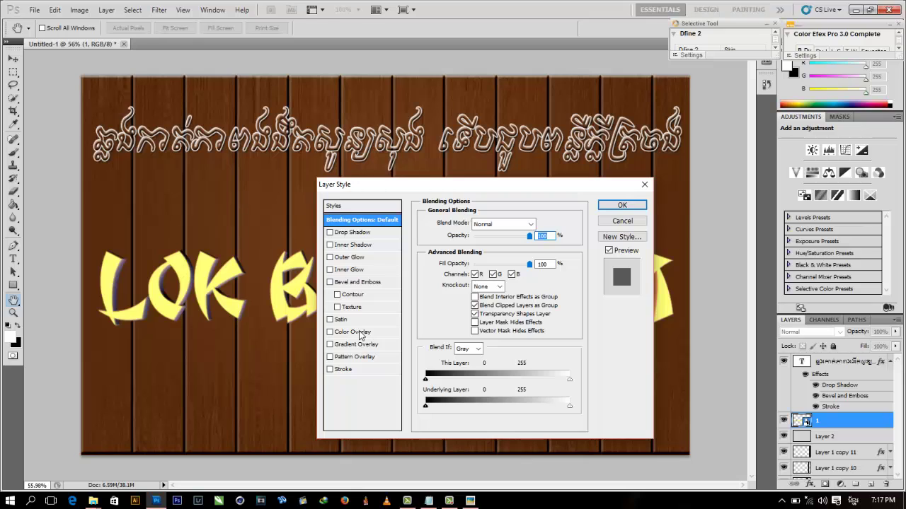
left_click(358, 369)
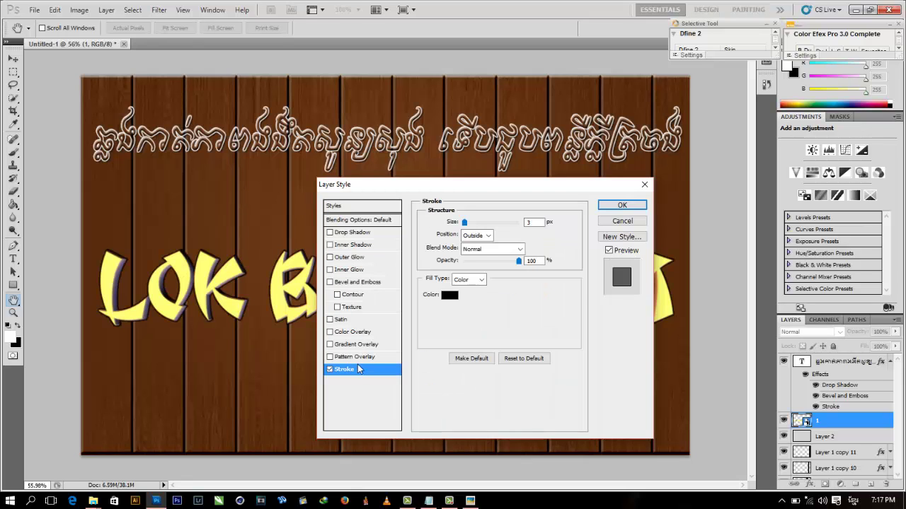
left_click(449, 295)
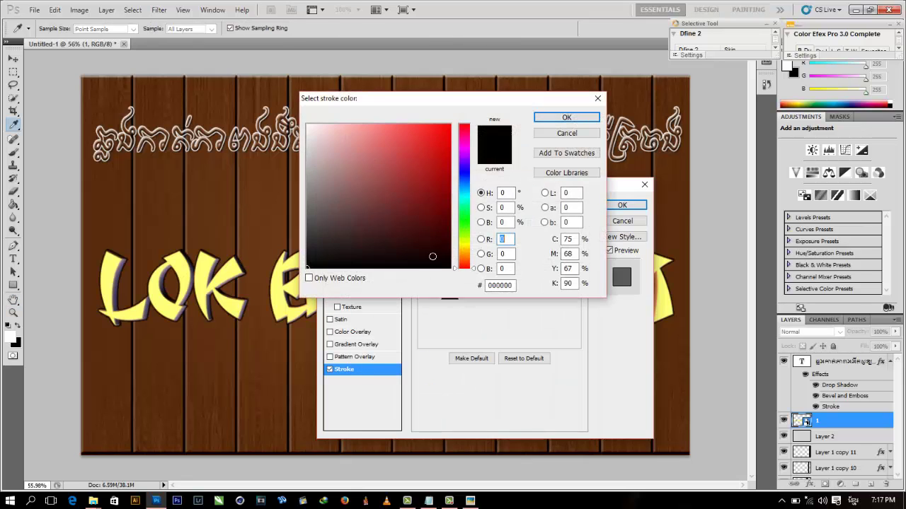
left_click_drag(337, 154, 298, 124)
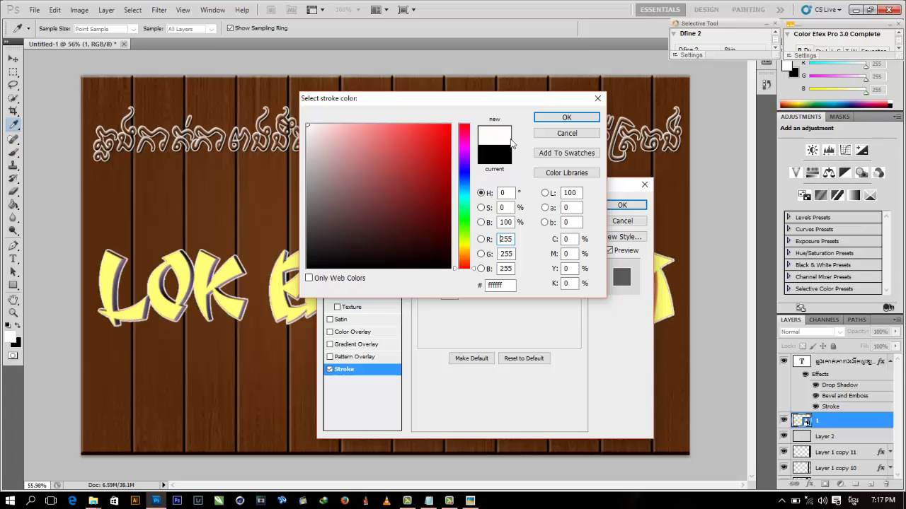
left_click(558, 121)
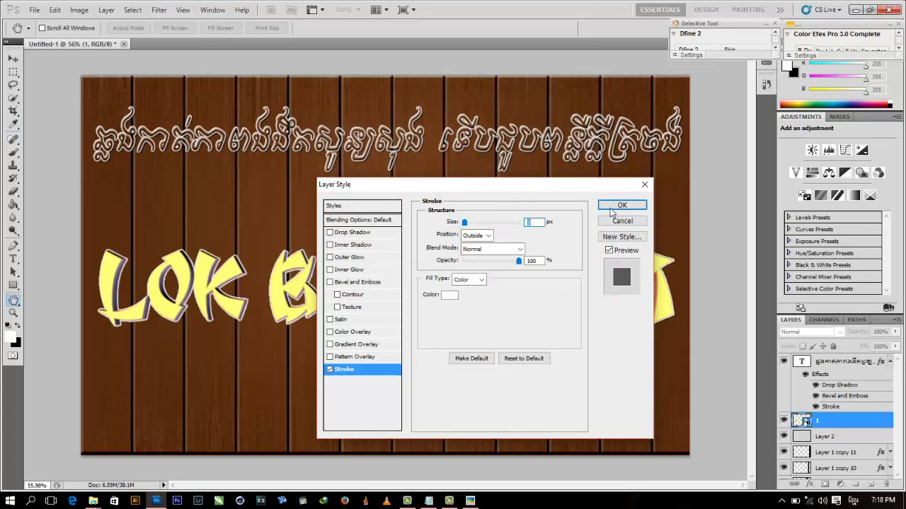
Step: Give the yellow lettering a drop shadow with 50% opacity and 33 px distance, and apply the layer style
left_click(341, 238)
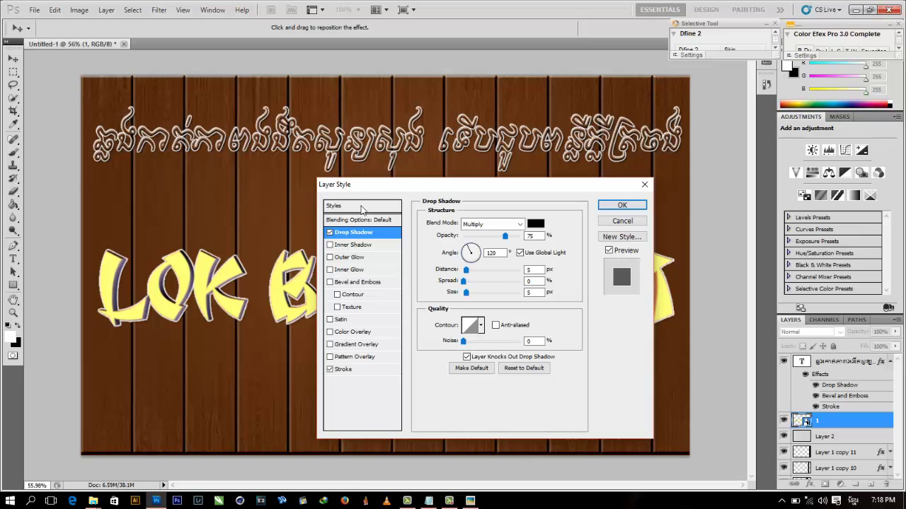
mouse_move(365, 186)
left_mouse_down()
mouse_move(417, 163)
mouse_move(435, 141)
left_mouse_up()
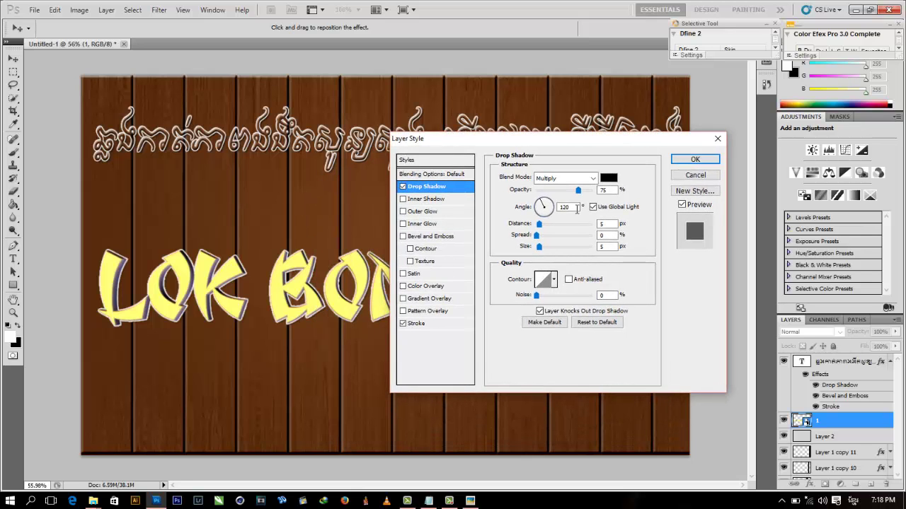
left_click_drag(579, 191, 594, 190)
left_click_drag(539, 223, 558, 225)
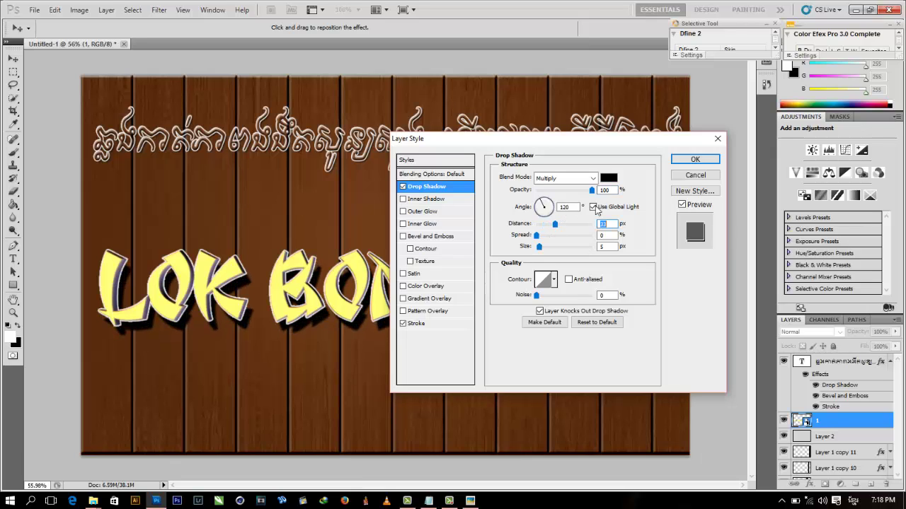
double_click(611, 193)
type("50")
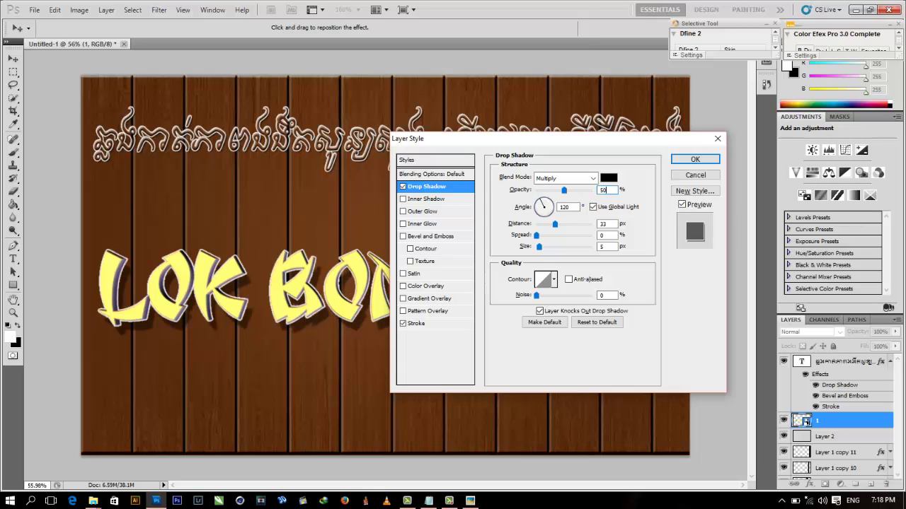
left_click(714, 161)
mouse_move(449, 501)
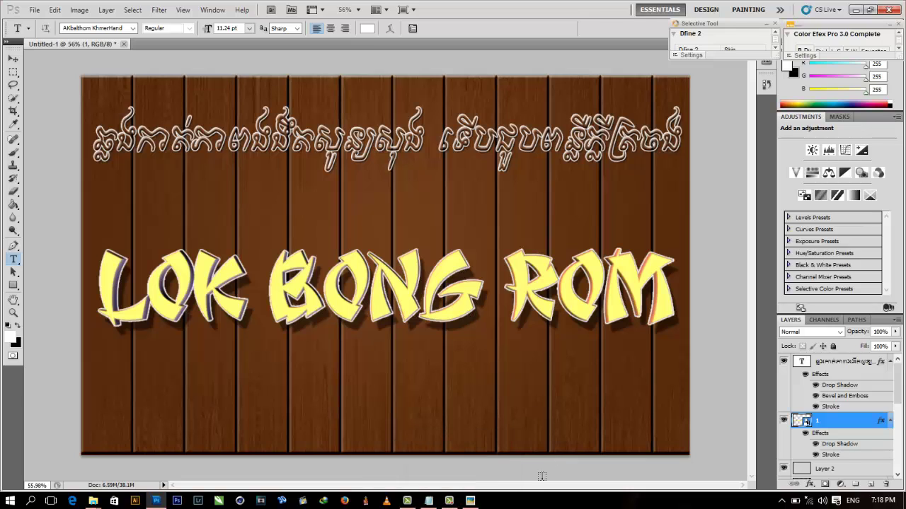
mouse_move(456, 504)
double_click(882, 363)
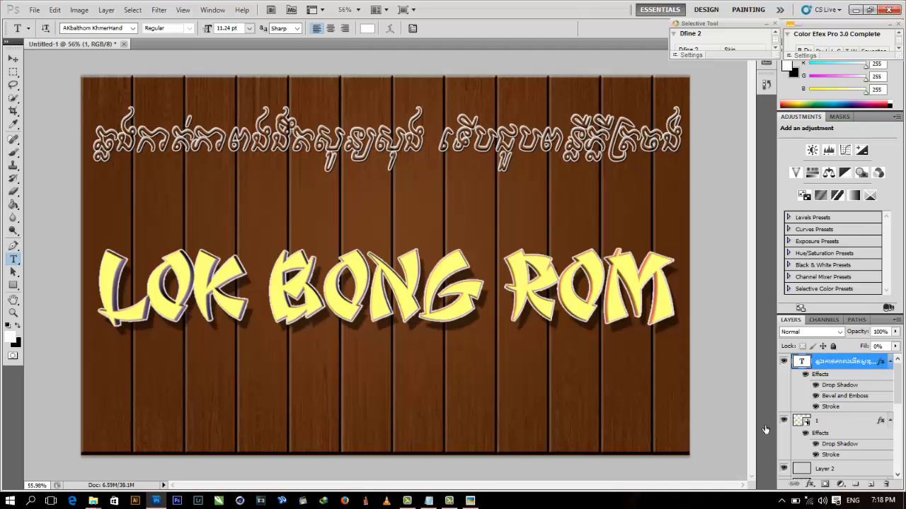
left_click(449, 501)
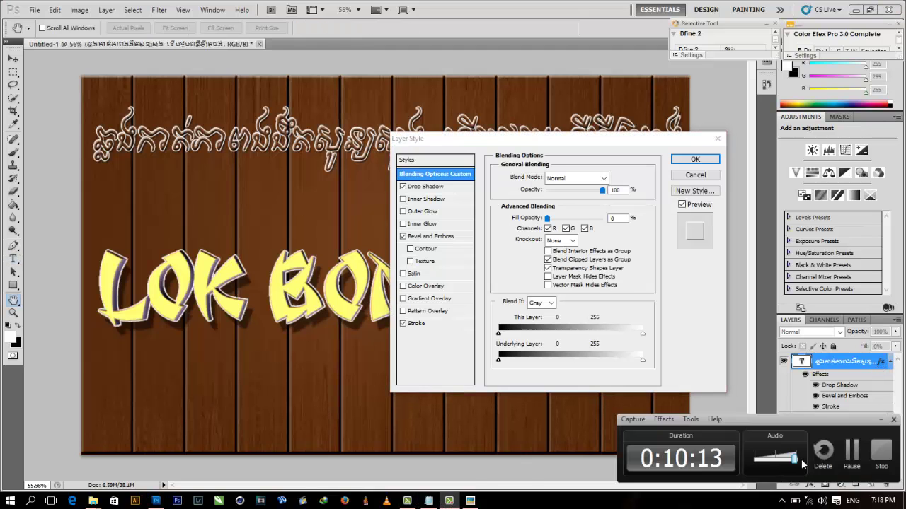
left_click(852, 453)
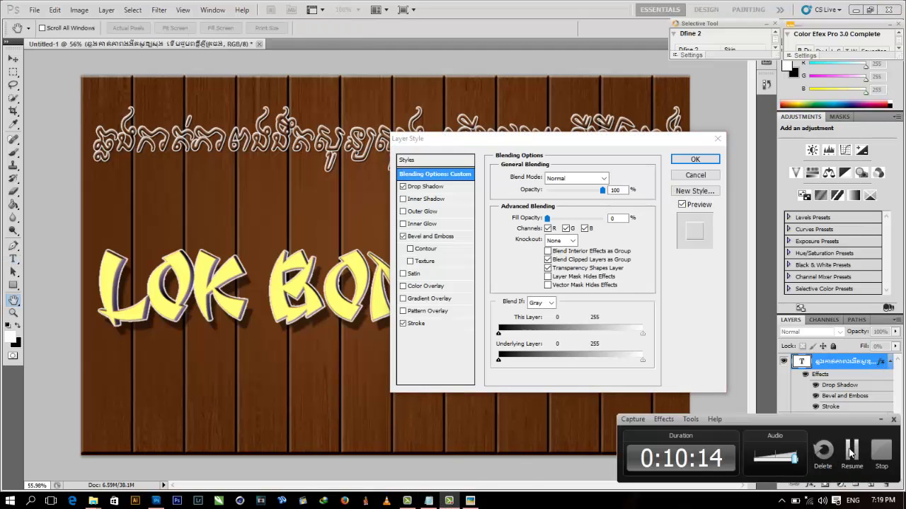
left_click(690, 176)
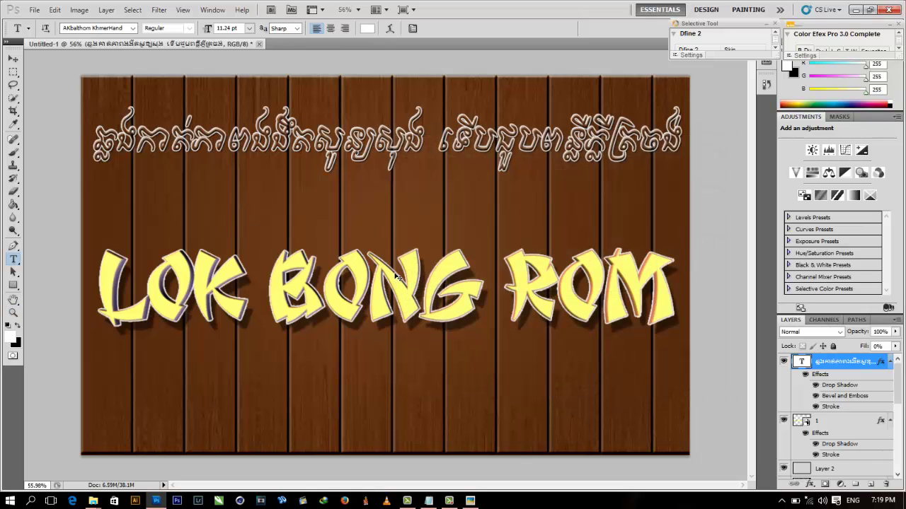
scroll(397, 276, "up", 1)
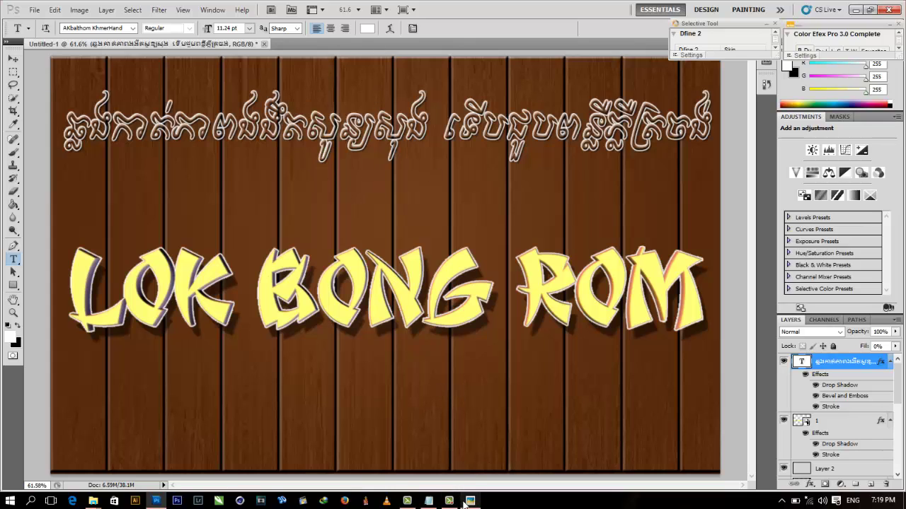
left_click(440, 503)
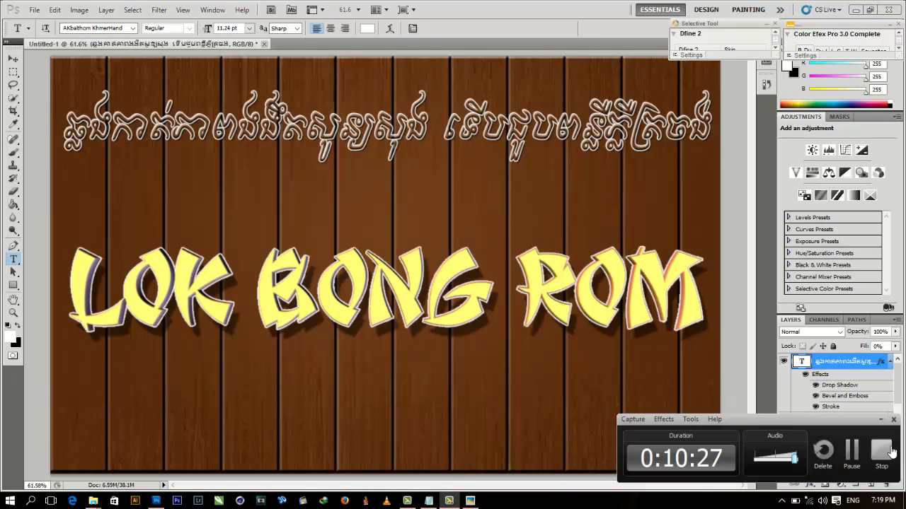